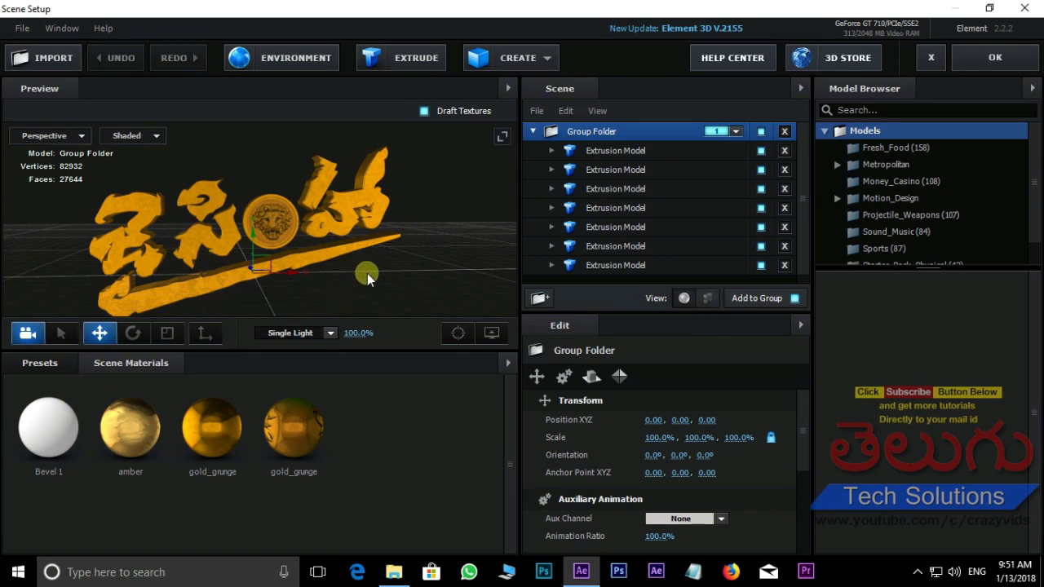
pyautogui.moveTo(367, 273)
pyautogui.mouseDown()
pyautogui.moveTo(394, 253)
pyautogui.moveTo(103, 281)
pyautogui.moveTo(371, 271)
pyautogui.moveTo(324, 298)
pyautogui.moveTo(278, 307)
pyautogui.moveTo(367, 277)
pyautogui.moveTo(394, 249)
pyautogui.moveTo(427, 253)
pyautogui.moveTo(145, 262)
pyautogui.moveTo(438, 253)
pyautogui.moveTo(376, 227)
pyautogui.mouseUp()
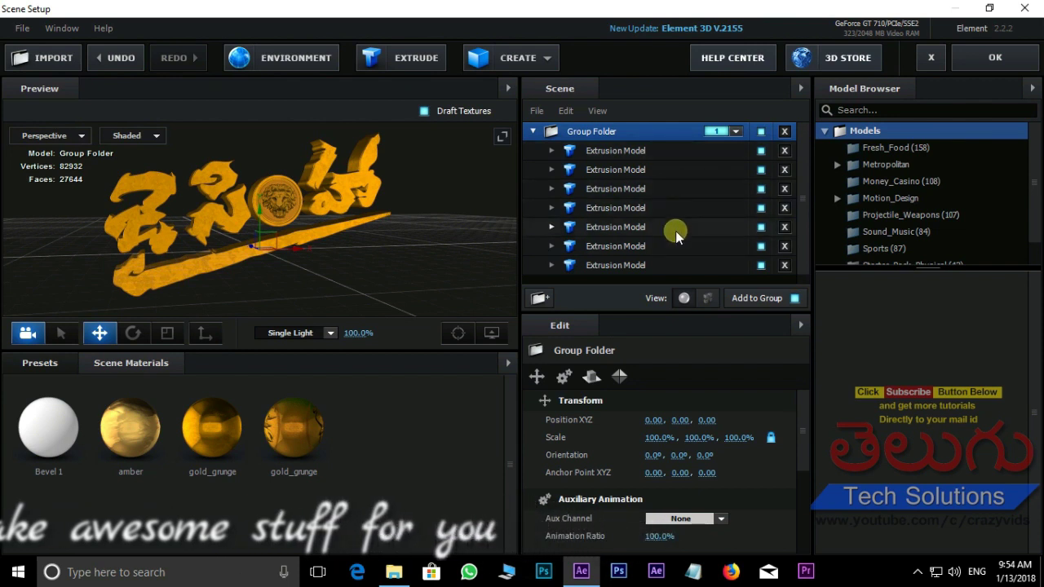
pyautogui.click(761, 152)
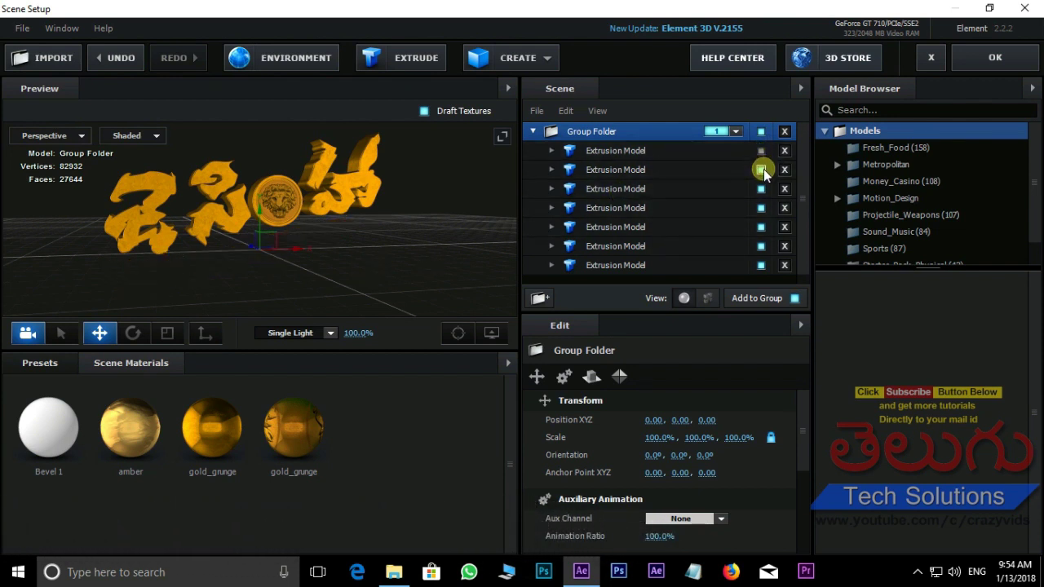
pyautogui.click(761, 170)
pyautogui.click(761, 188)
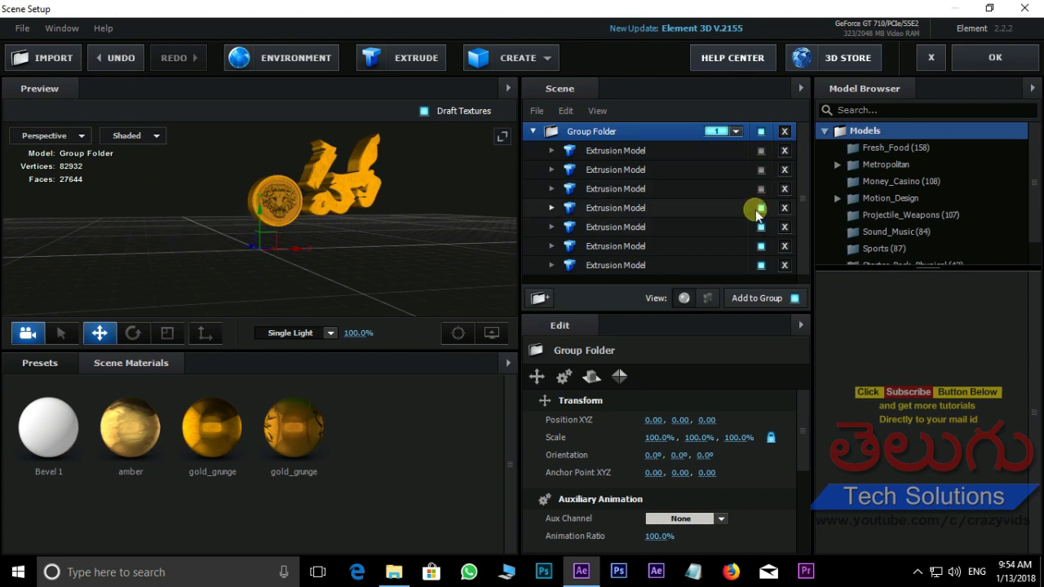
pyautogui.click(761, 209)
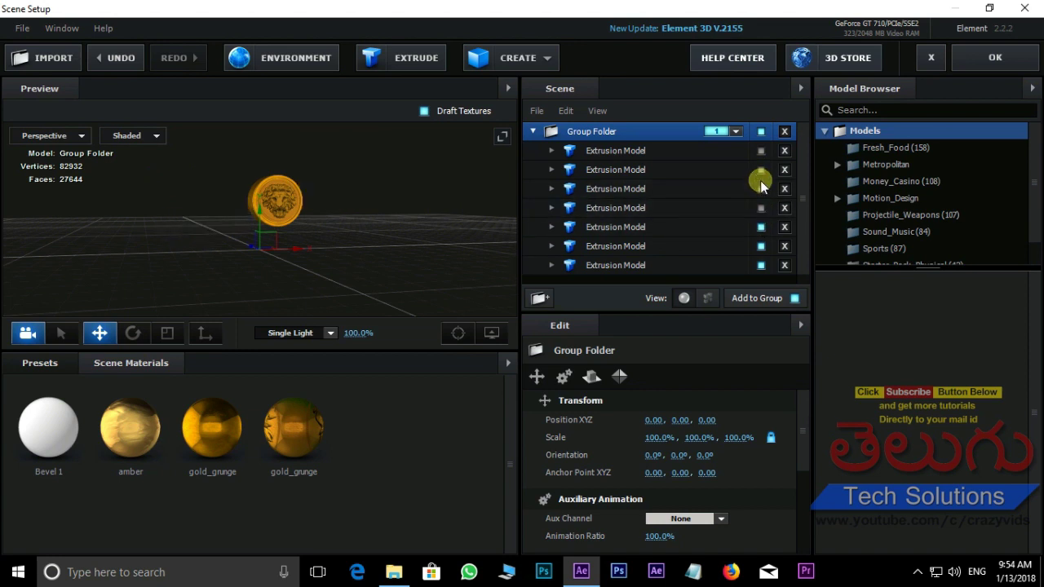
pyautogui.click(761, 208)
pyautogui.click(761, 188)
pyautogui.click(761, 170)
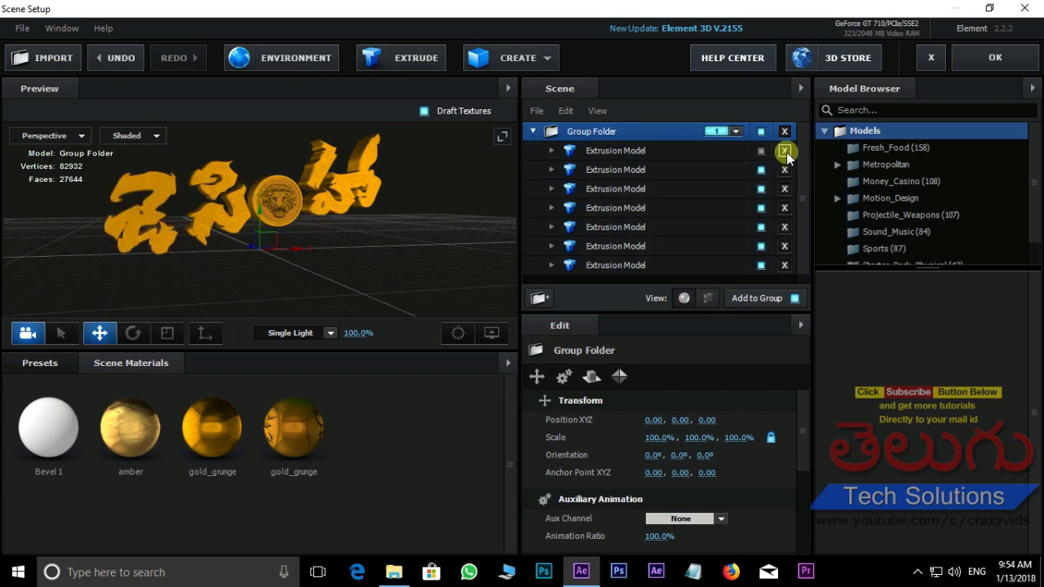
pyautogui.click(760, 151)
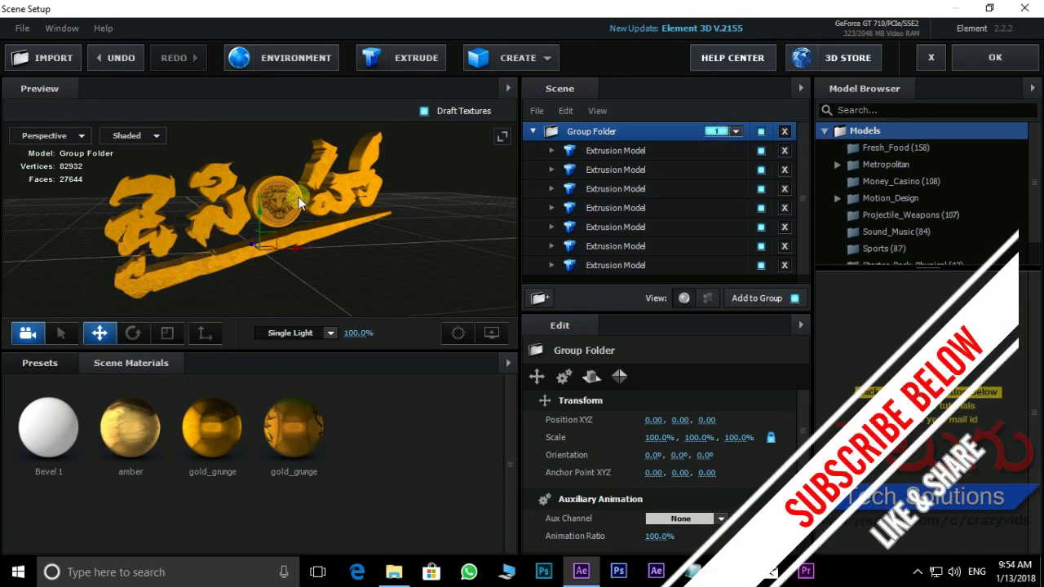
# Collapse the title group and add four nested group folders inside it.
pyautogui.click(532, 131)
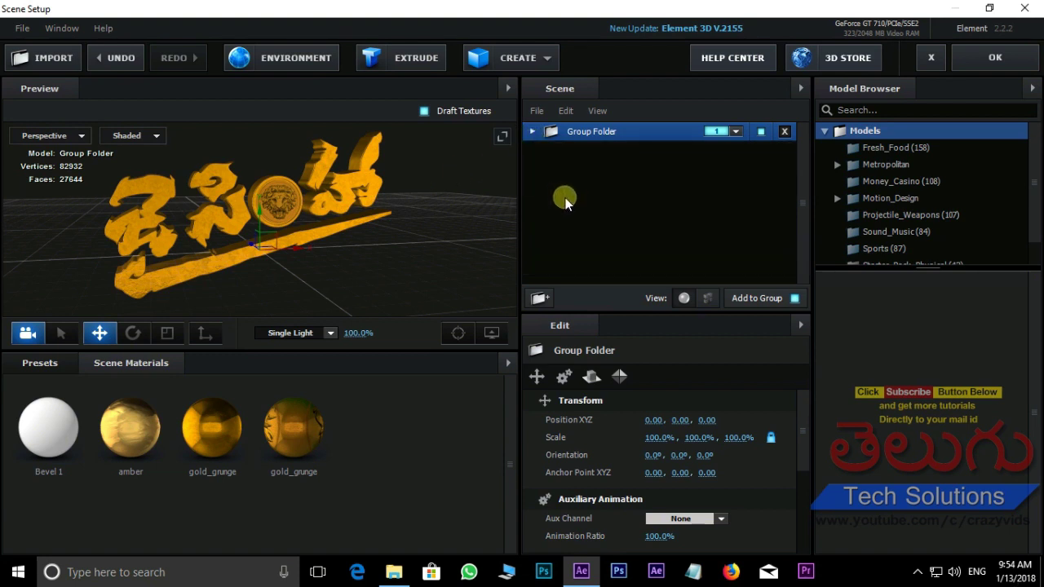
pyautogui.click(539, 299)
pyautogui.click(542, 300)
pyautogui.click(542, 300)
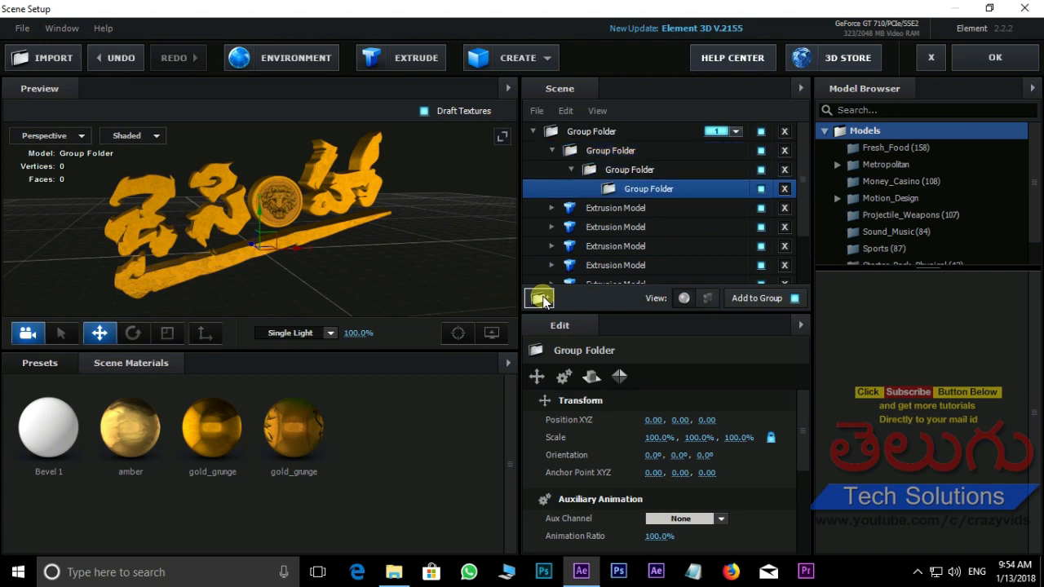
pyautogui.click(540, 297)
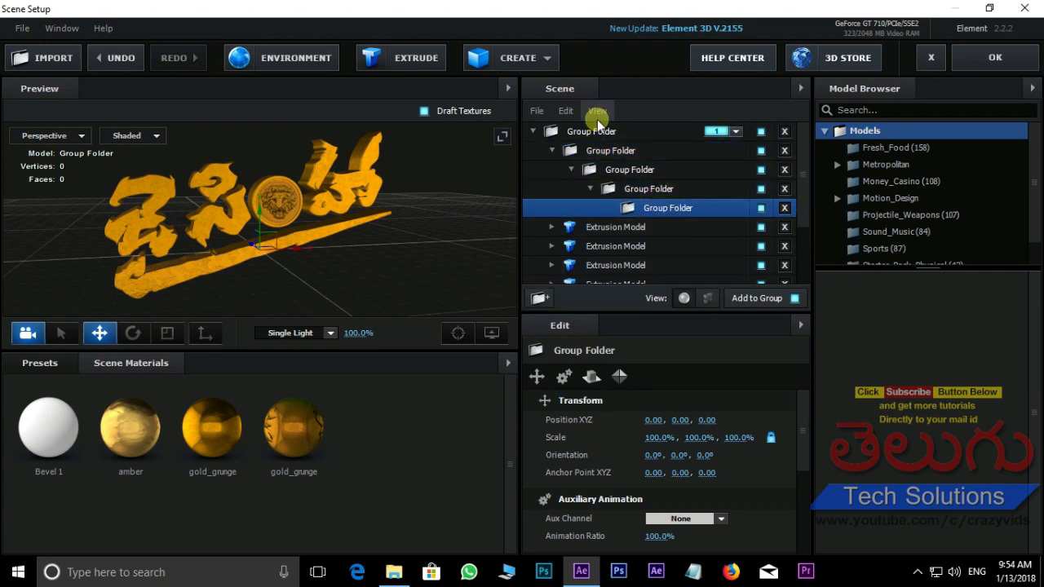
# Move the first two extrusion models into the first and second group folders.
pyautogui.click(616, 228)
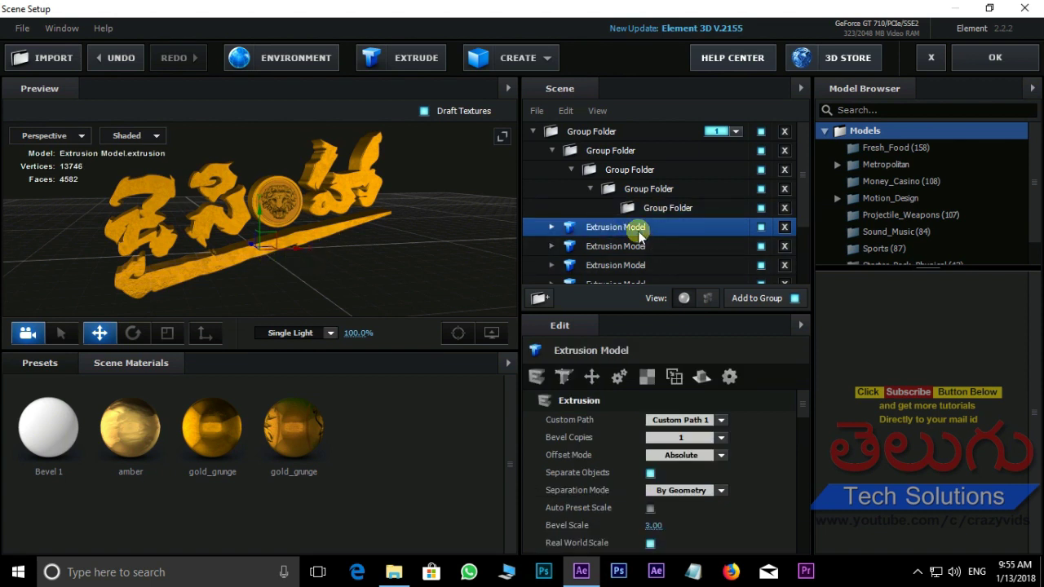
pyautogui.moveTo(635, 230); pyautogui.dragTo(615, 136)
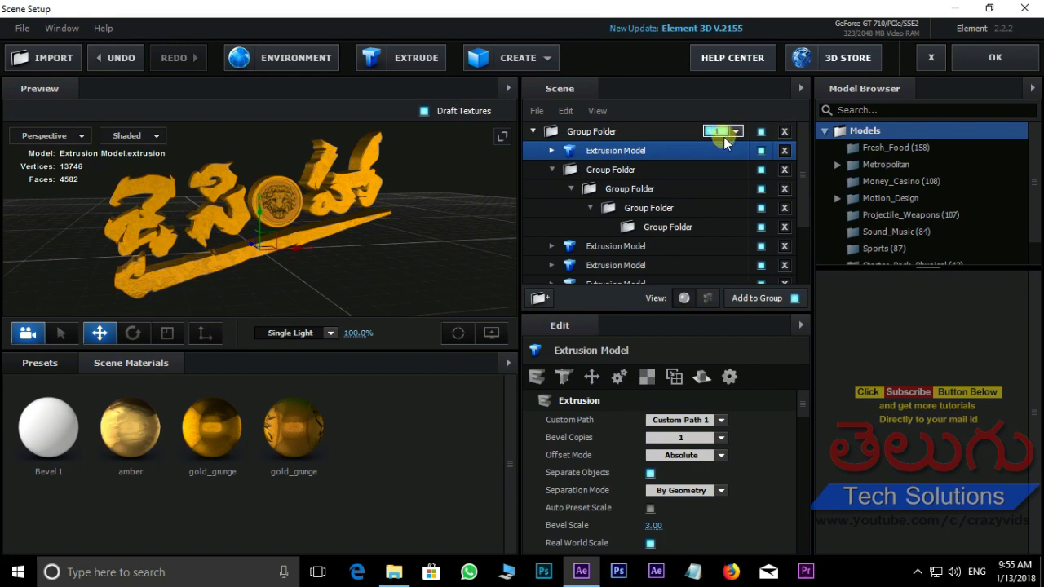
pyautogui.click(611, 246)
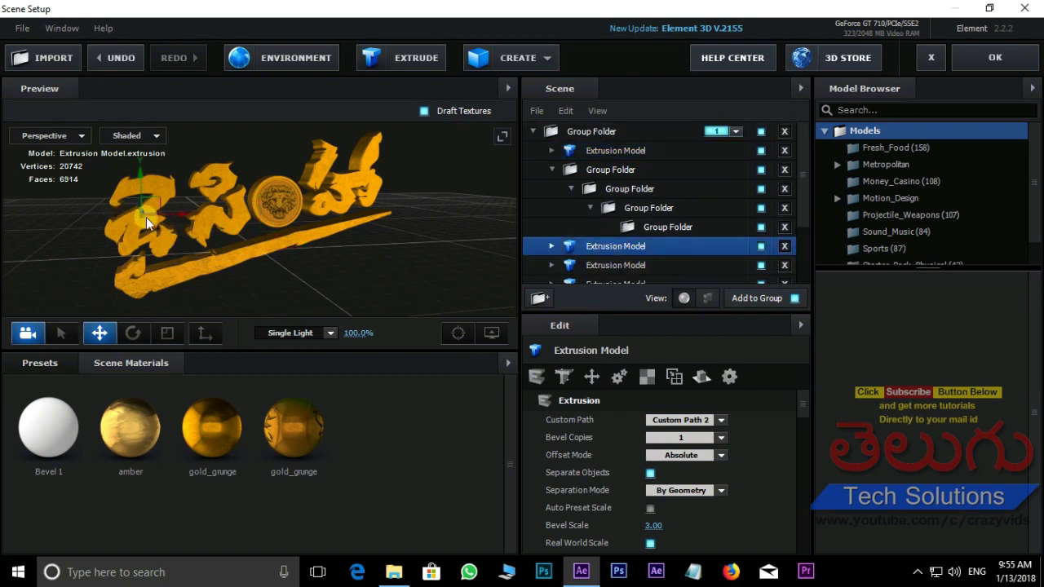
pyautogui.moveTo(633, 248); pyautogui.dragTo(614, 177)
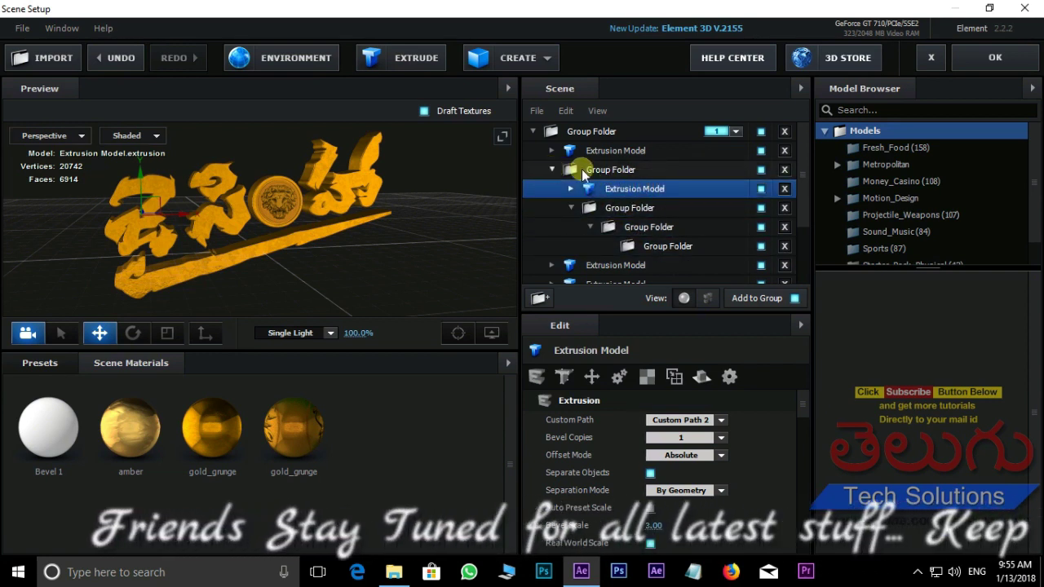
# Move the third and fourth extrusion models into the deeper nested group folders.
pyautogui.scroll(-1, 702, 195)
pyautogui.scroll(-2, 701, 195)
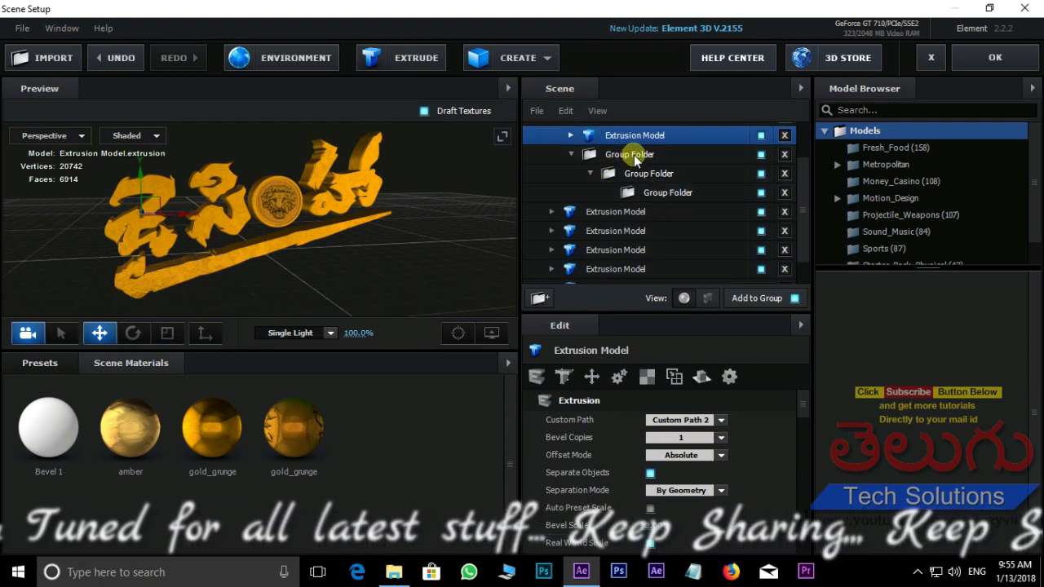
pyautogui.click(619, 154)
pyautogui.click(622, 211)
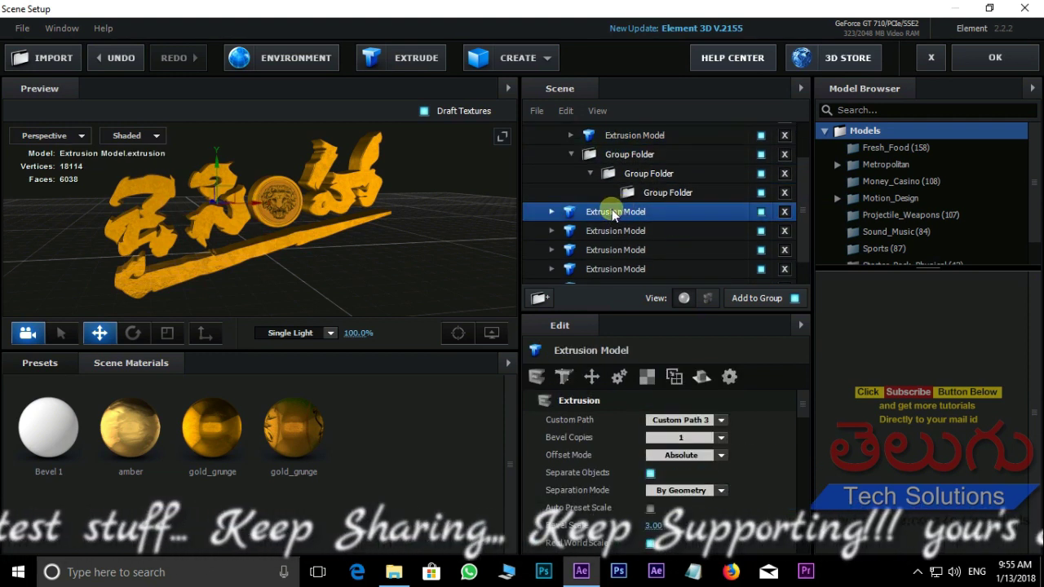
pyautogui.moveTo(618, 209); pyautogui.dragTo(620, 160)
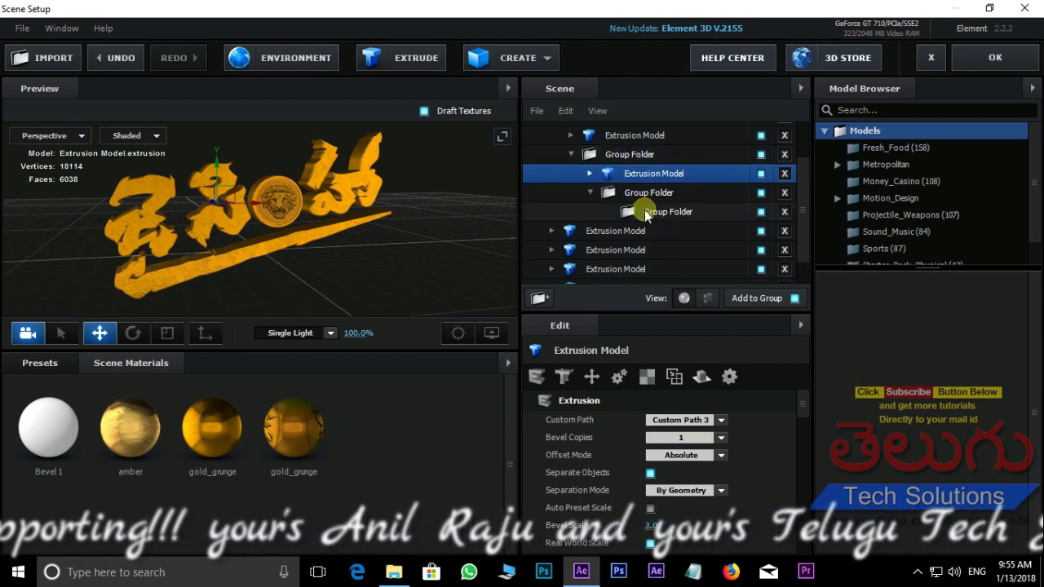
pyautogui.click(630, 236)
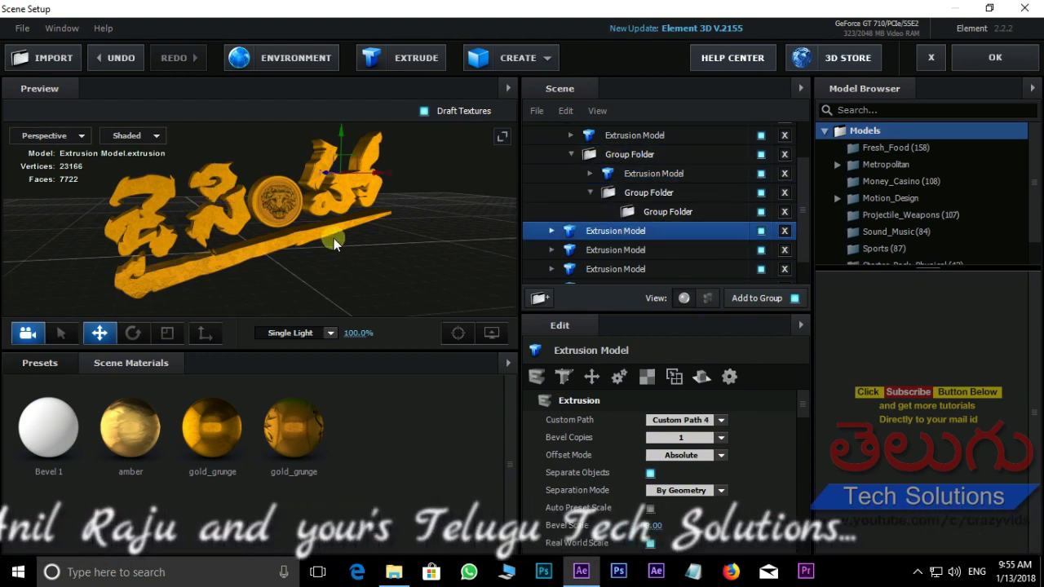
pyautogui.moveTo(620, 231); pyautogui.dragTo(628, 194)
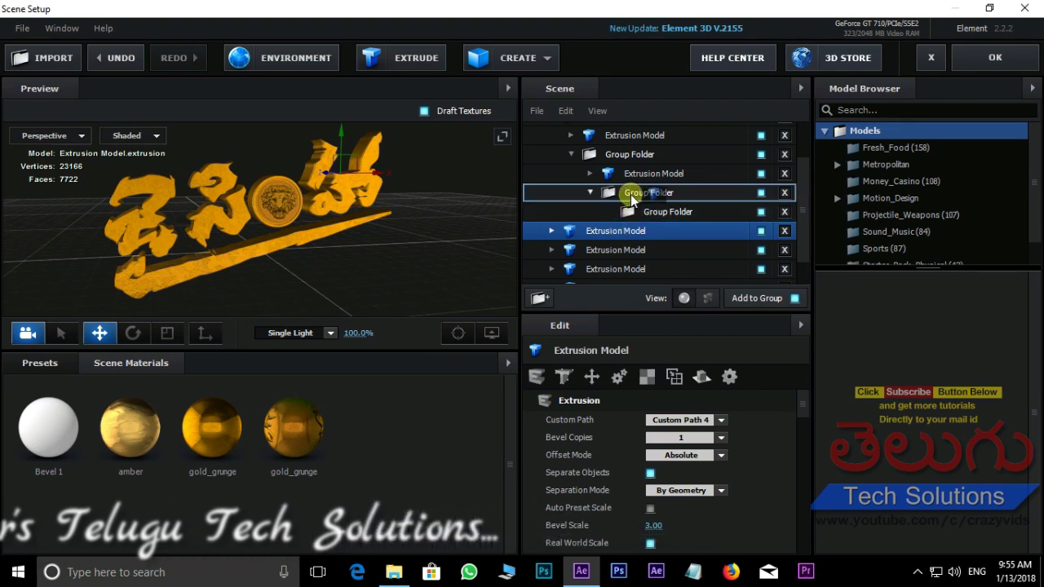
# Move the remaining extrusion models into the innermost group folder.
pyautogui.click(625, 250)
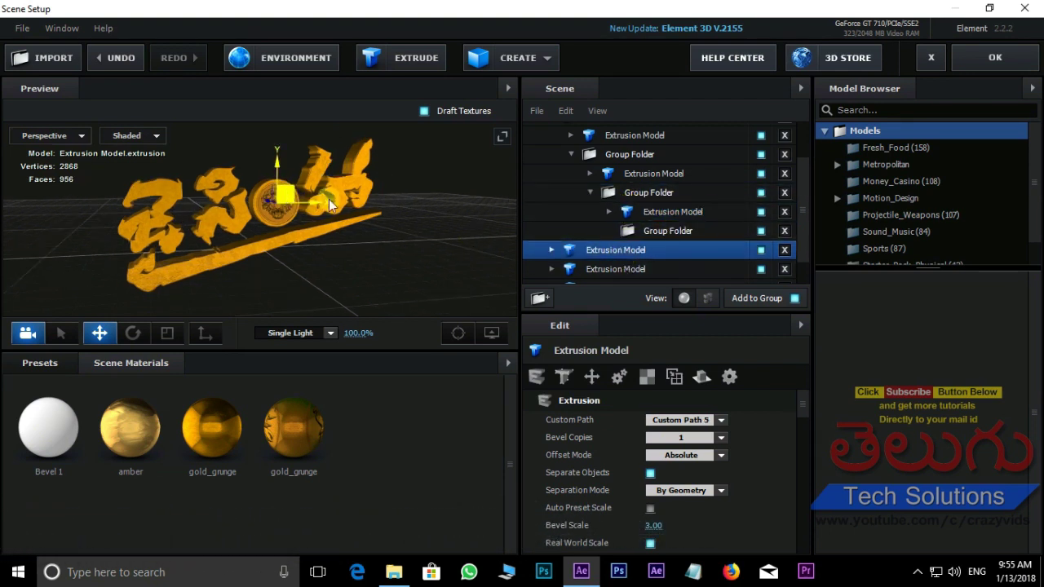
pyautogui.scroll(-2, 599, 213)
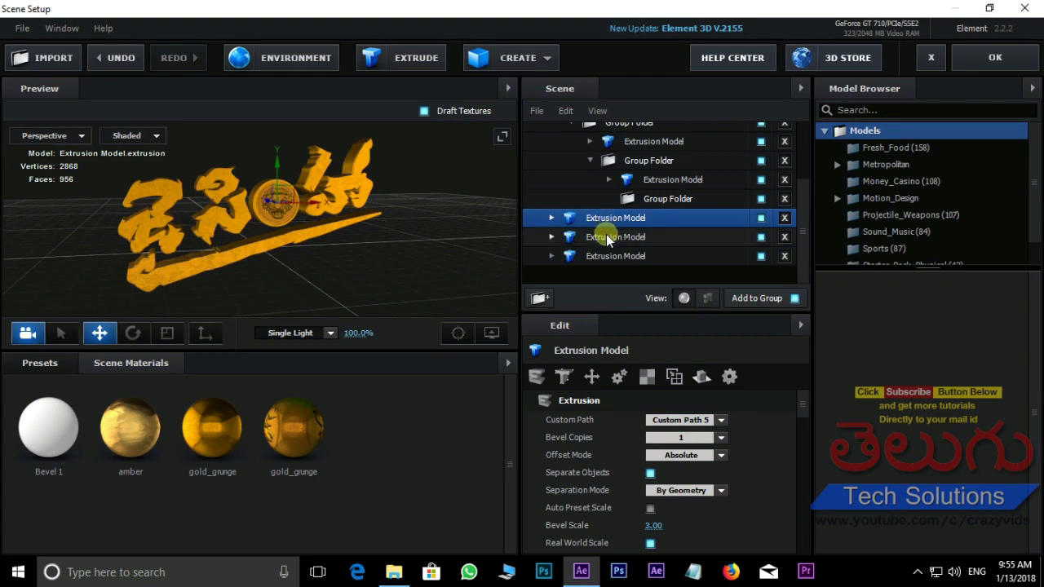
pyautogui.click(606, 235)
pyautogui.click(609, 255)
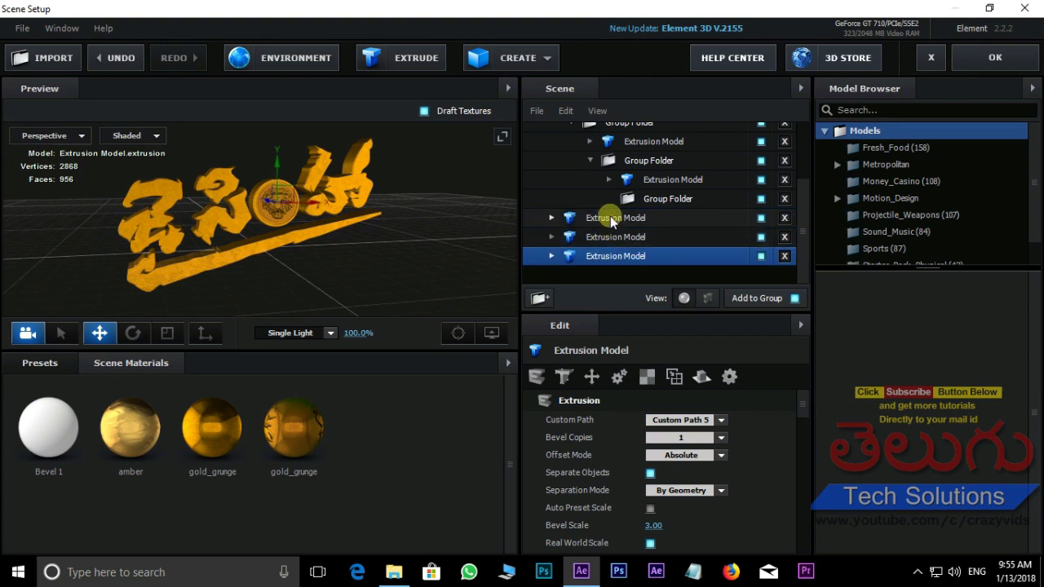
pyautogui.click(617, 217)
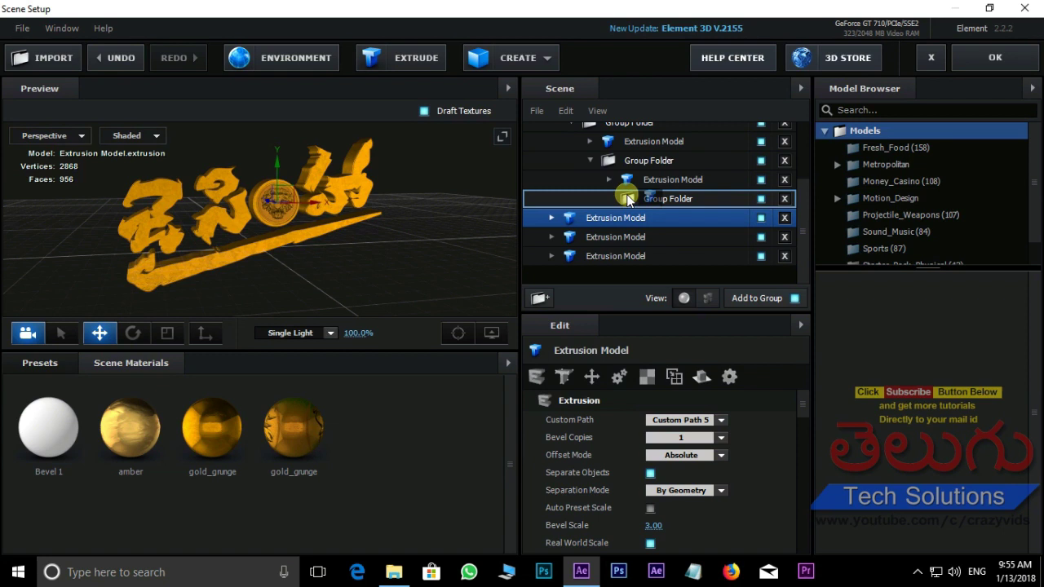
pyautogui.moveTo(627, 196); pyautogui.dragTo(627, 198)
pyautogui.moveTo(612, 238)
pyautogui.mouseDown()
pyautogui.moveTo(666, 220)
pyautogui.moveTo(662, 229)
pyautogui.mouseUp()
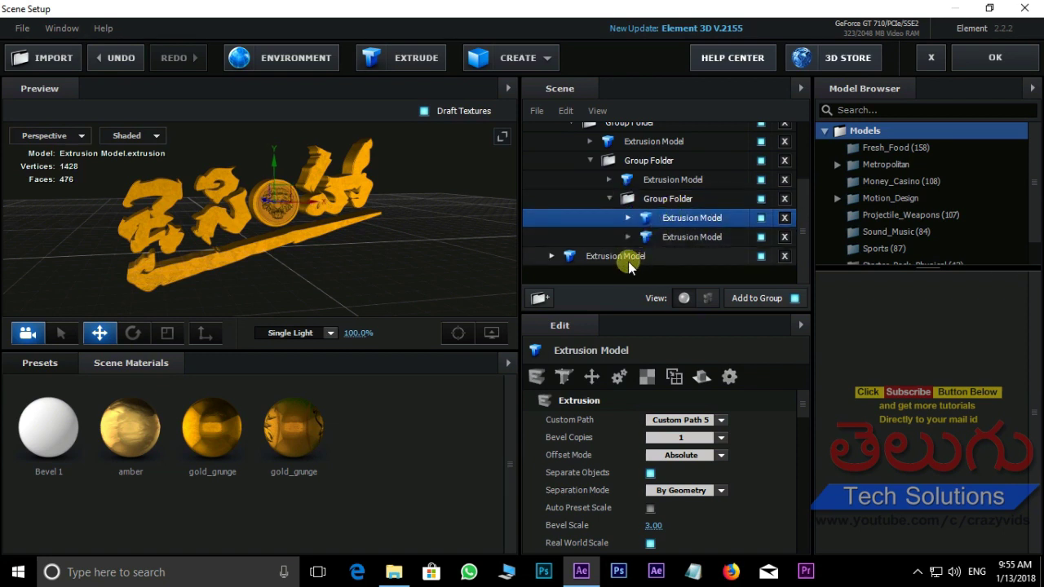
# Drop the last extrusion model into a group folder, then undo that move.
pyautogui.moveTo(629, 266); pyautogui.dragTo(660, 209)
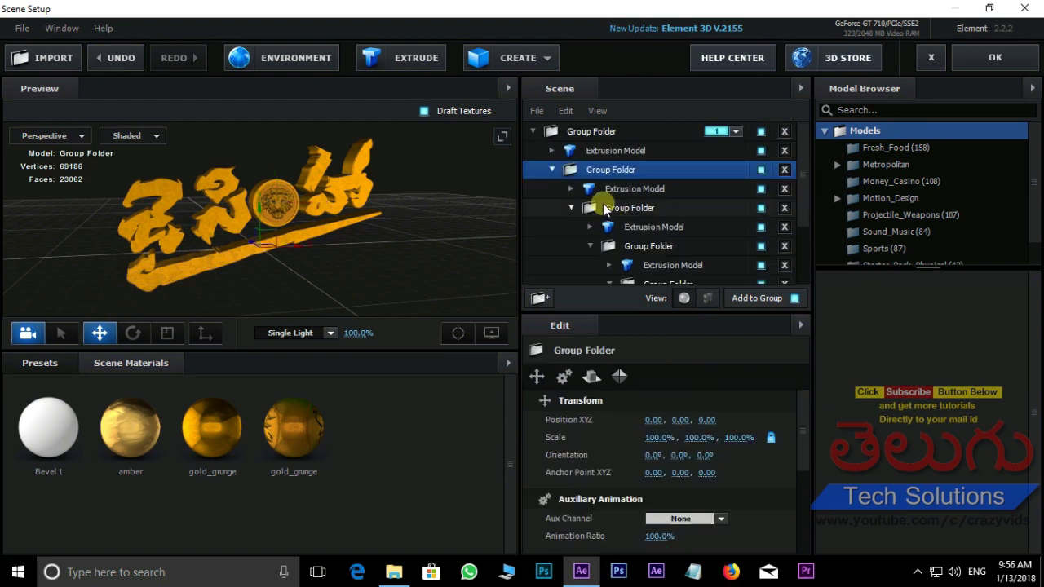
pyautogui.scroll(-4, 689, 212)
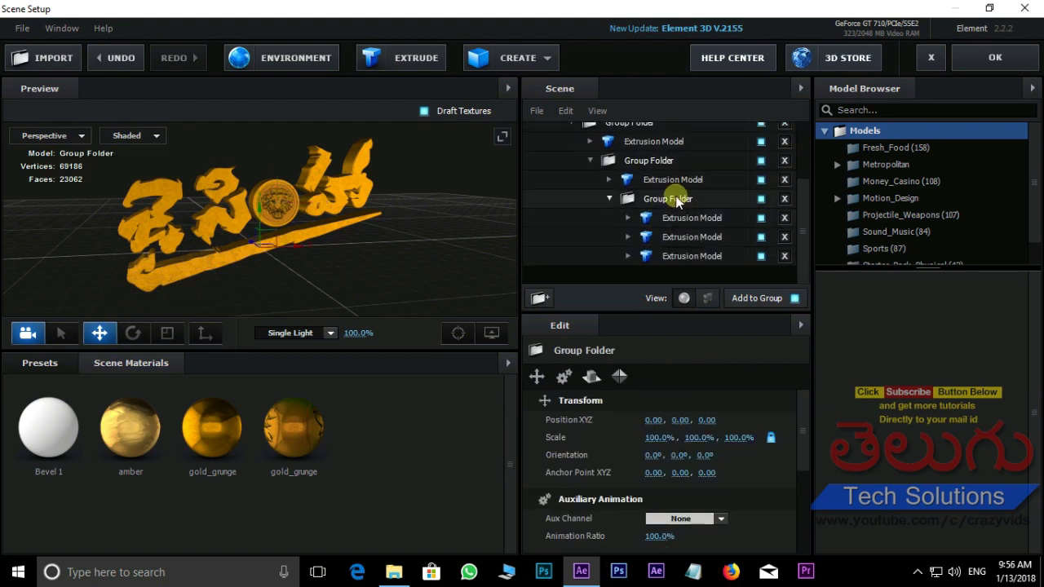
pyautogui.hotkey('ctrl', 'z')
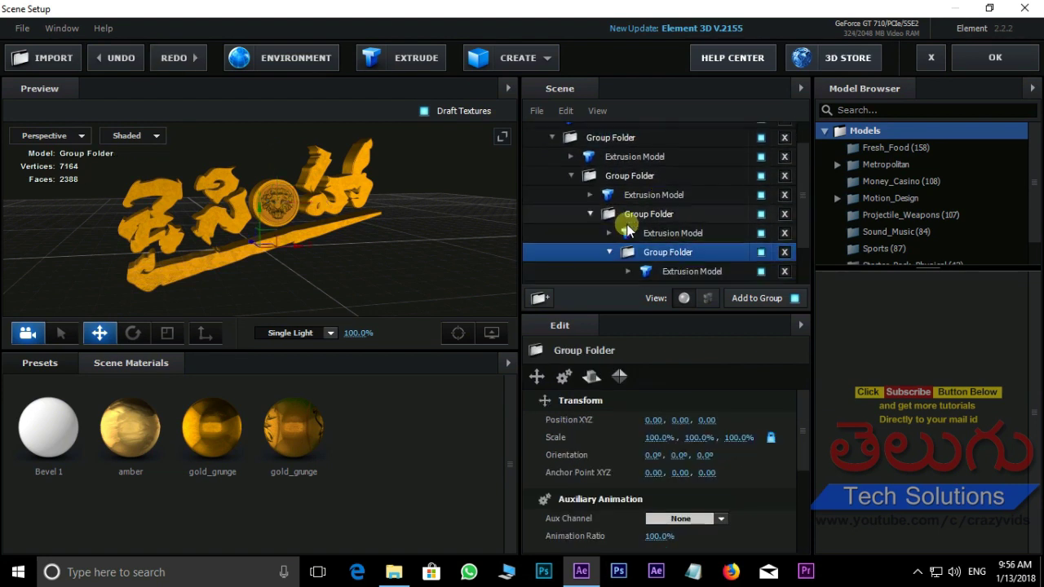
# Pull the nested group folders out to the scene's top level, undoing one misplaced drop.
pyautogui.click(609, 253)
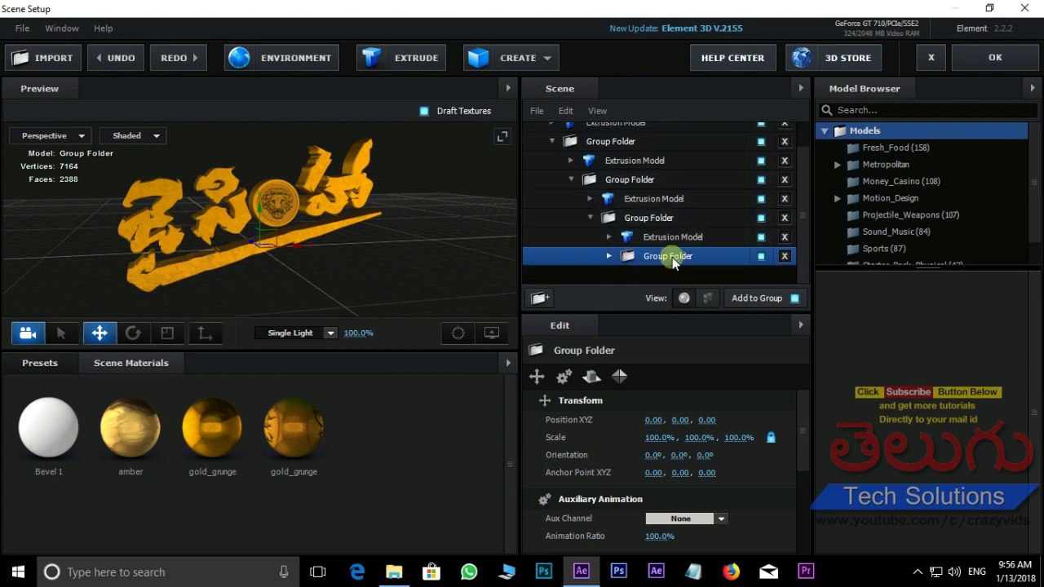
pyautogui.moveTo(664, 274)
pyautogui.mouseDown()
pyautogui.moveTo(565, 273)
pyautogui.moveTo(584, 287)
pyautogui.mouseUp()
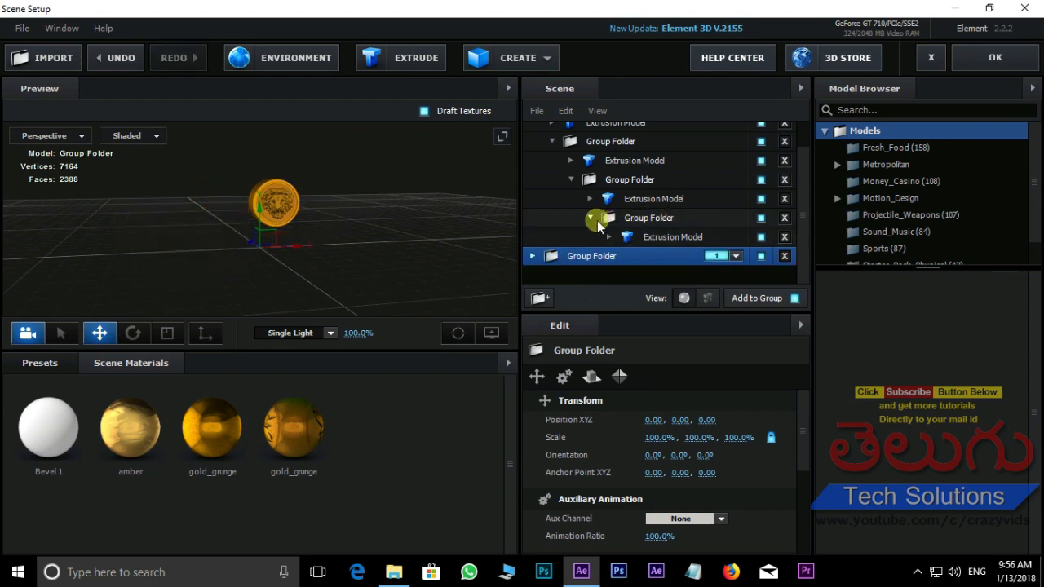
pyautogui.hotkey('ctrl', 'z')
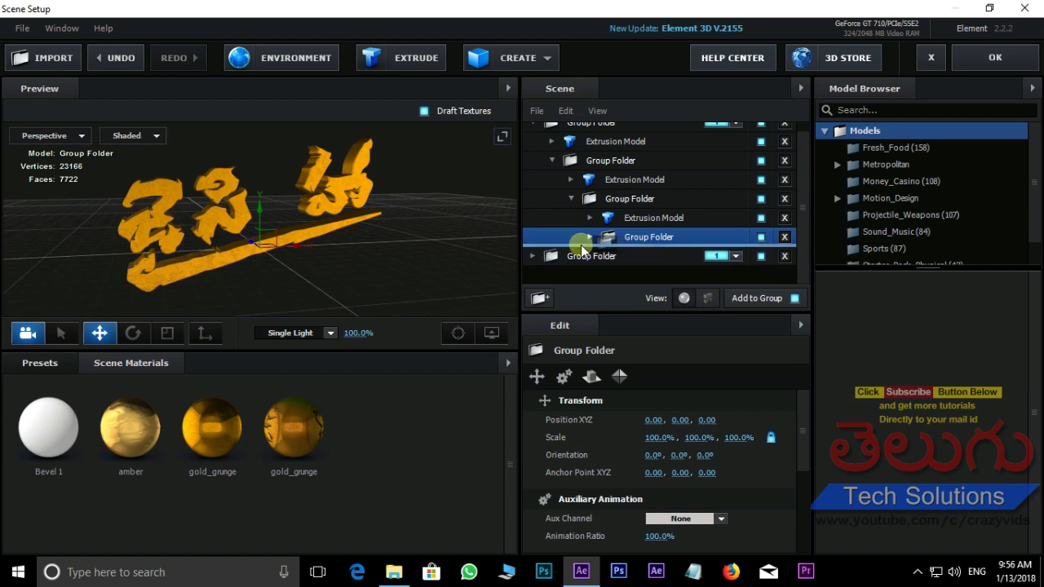
pyautogui.moveTo(608, 245); pyautogui.dragTo(580, 276)
pyautogui.moveTo(628, 200); pyautogui.dragTo(606, 257)
pyautogui.click(533, 131)
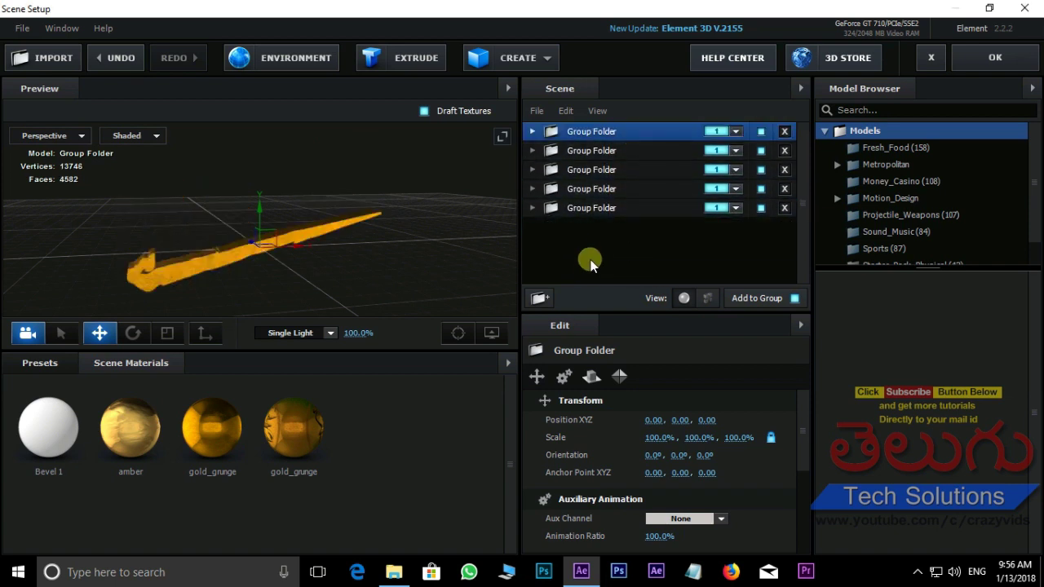
# Undo the last change and preview the title piece in each lower folder.
pyautogui.hotkey('ctrl', 'z')
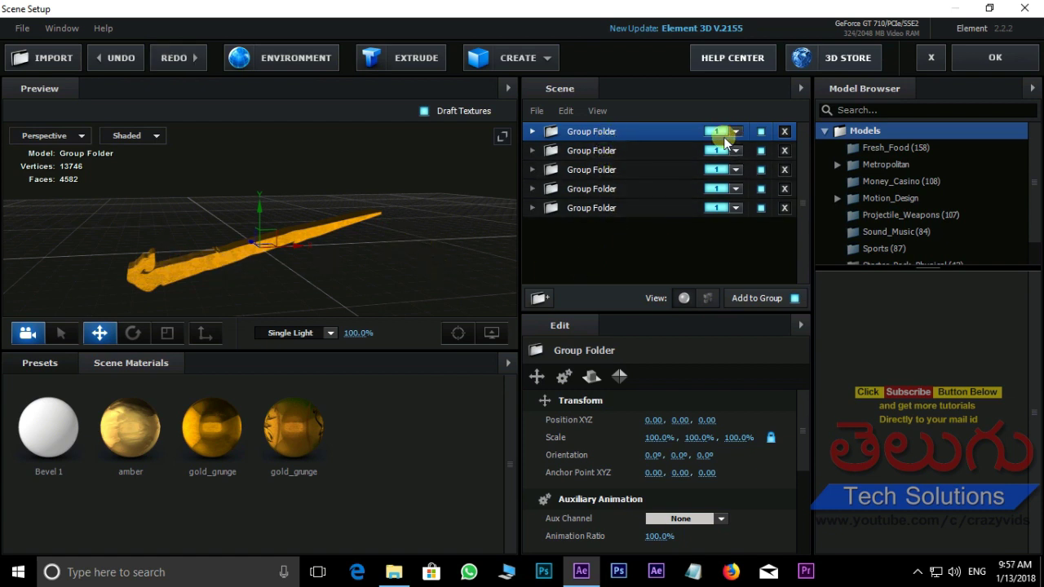
pyautogui.click(606, 151)
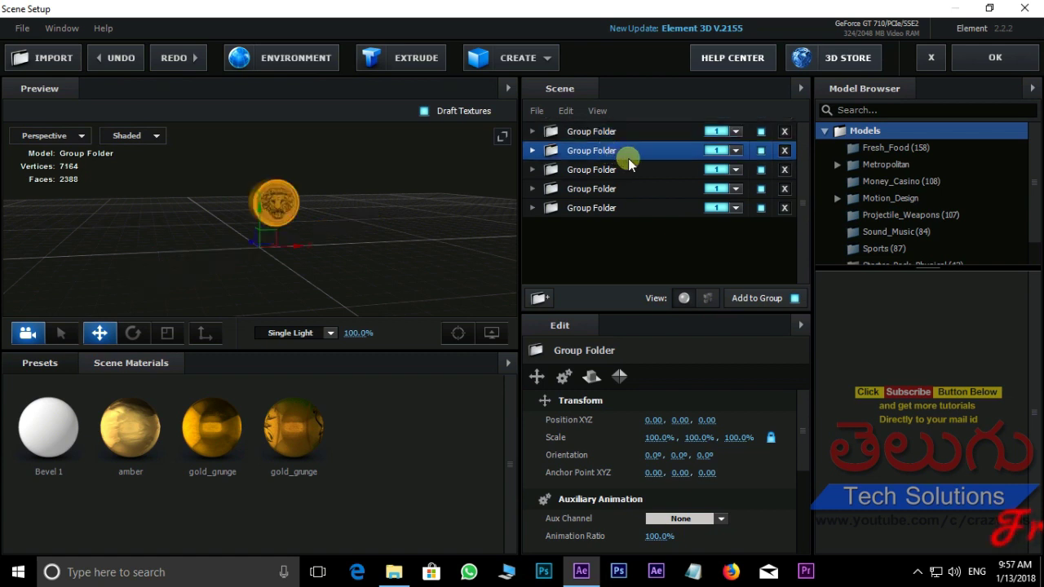
pyautogui.click(617, 169)
pyautogui.click(618, 188)
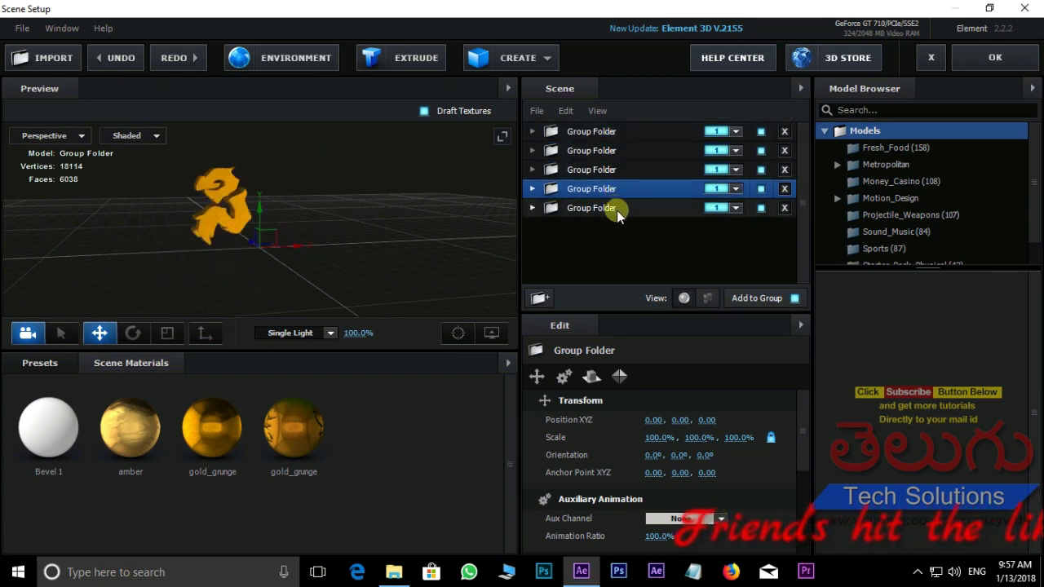
pyautogui.click(617, 211)
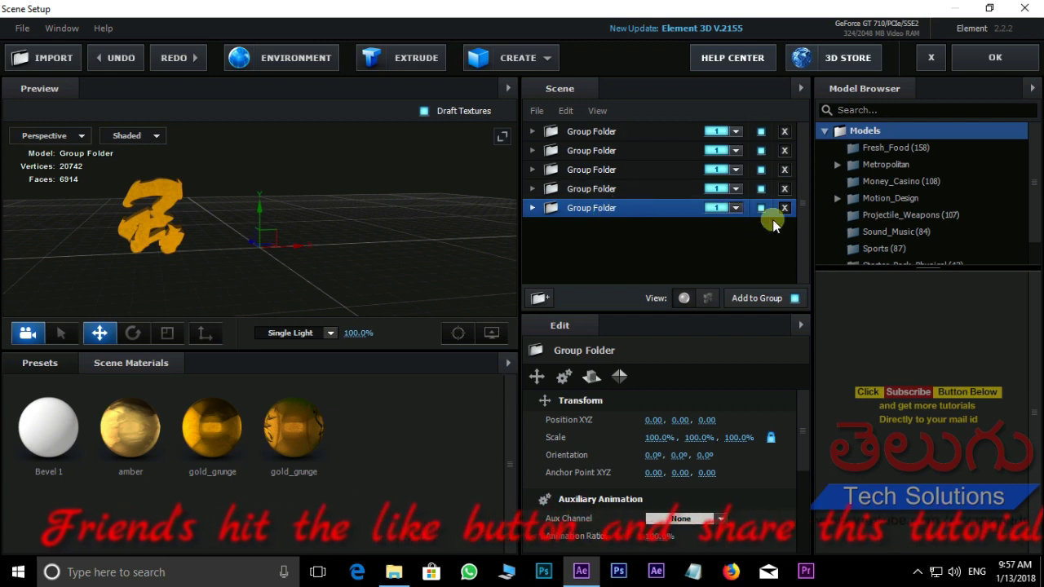
# Assign the fifth, fourth and third folders to groups 2, 3 and 4.
pyautogui.click(736, 207)
pyautogui.click(744, 231)
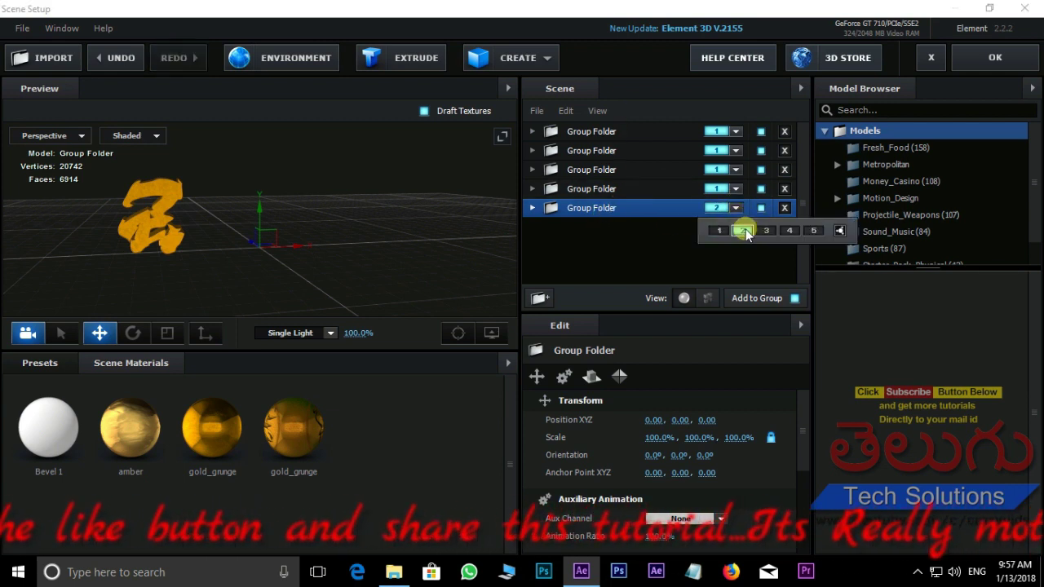
pyautogui.click(629, 243)
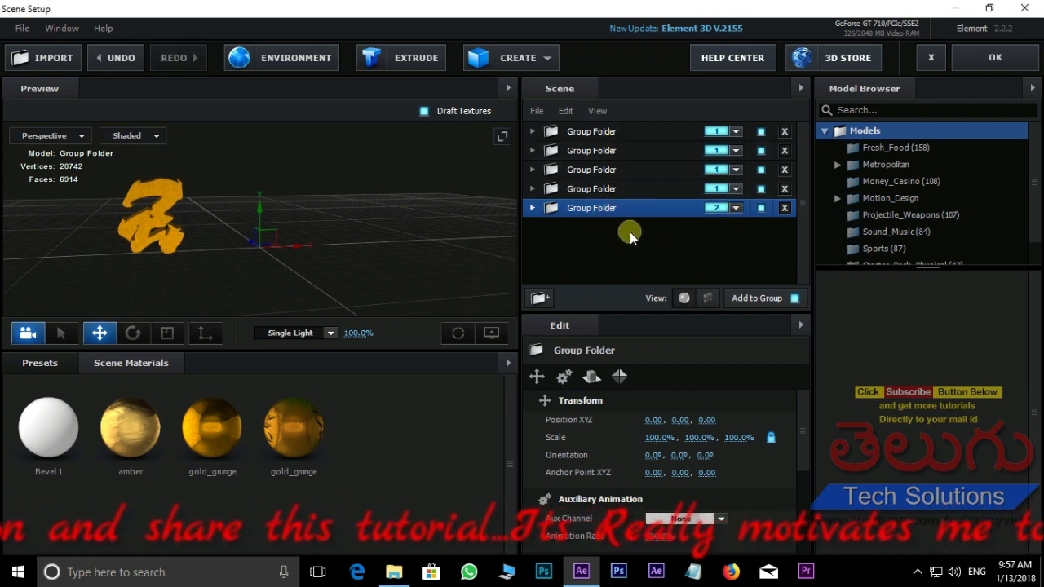
pyautogui.click(592, 190)
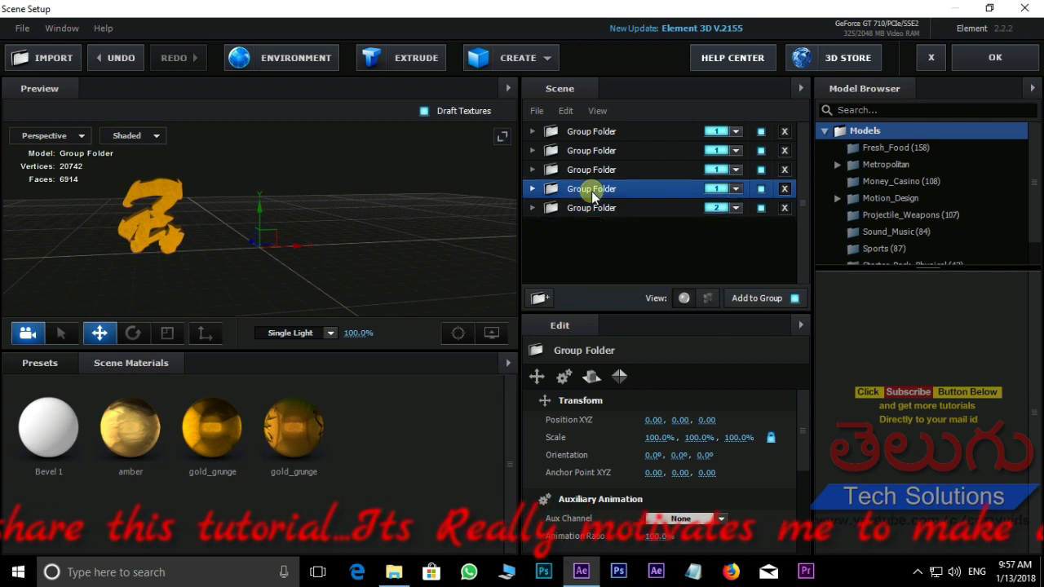
pyautogui.click(736, 188)
pyautogui.click(766, 210)
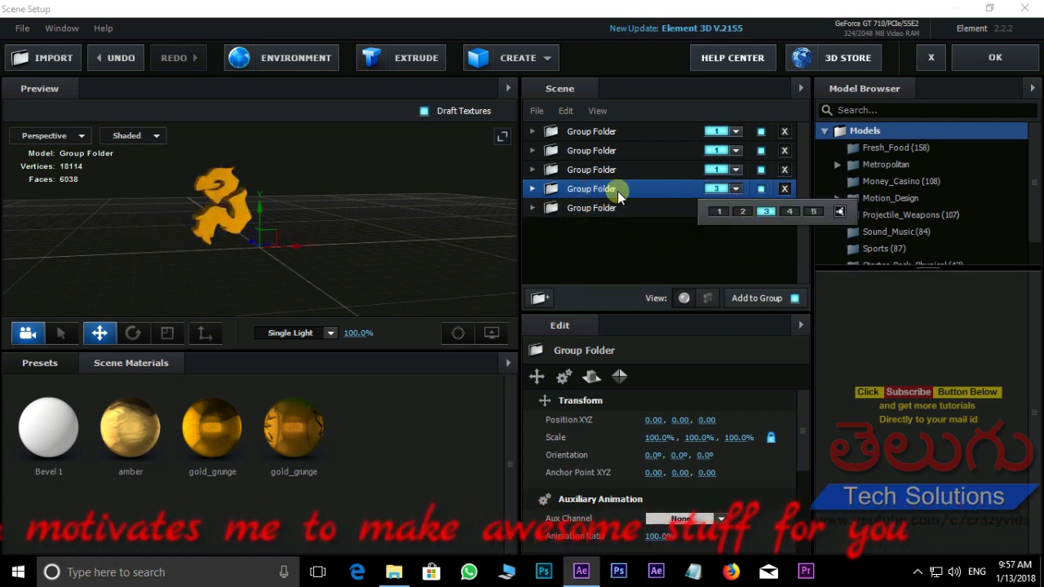
pyautogui.click(600, 169)
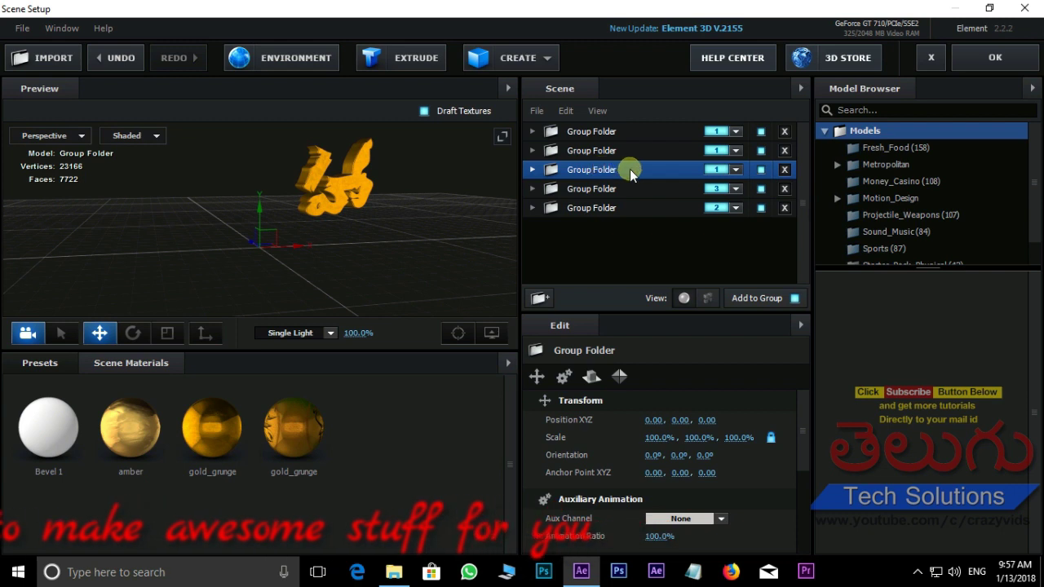
pyautogui.click(738, 168)
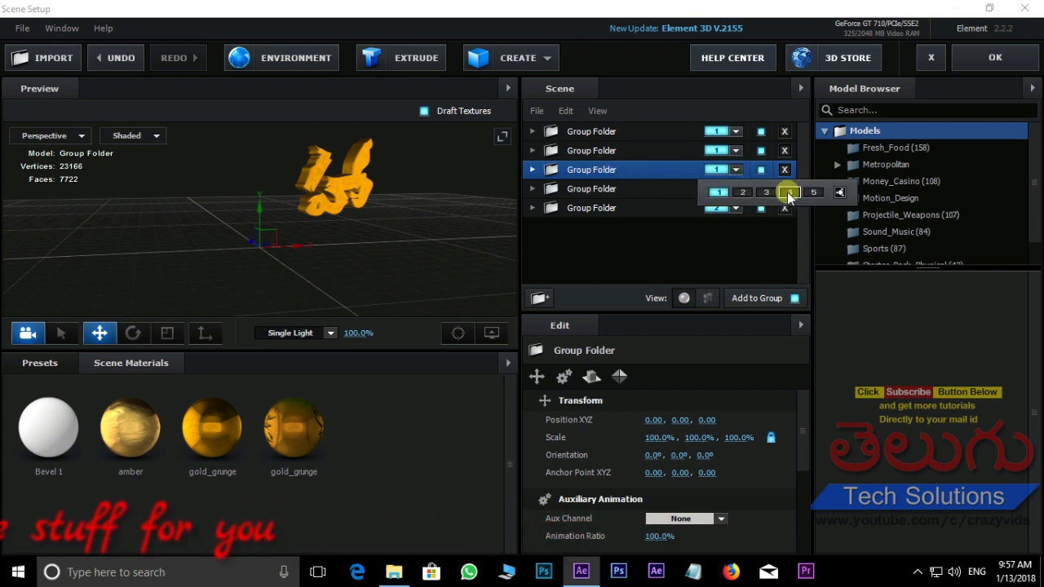
pyautogui.click(789, 191)
# Set the lion-coin folder's group and apply the scene with OK.
pyautogui.click(598, 150)
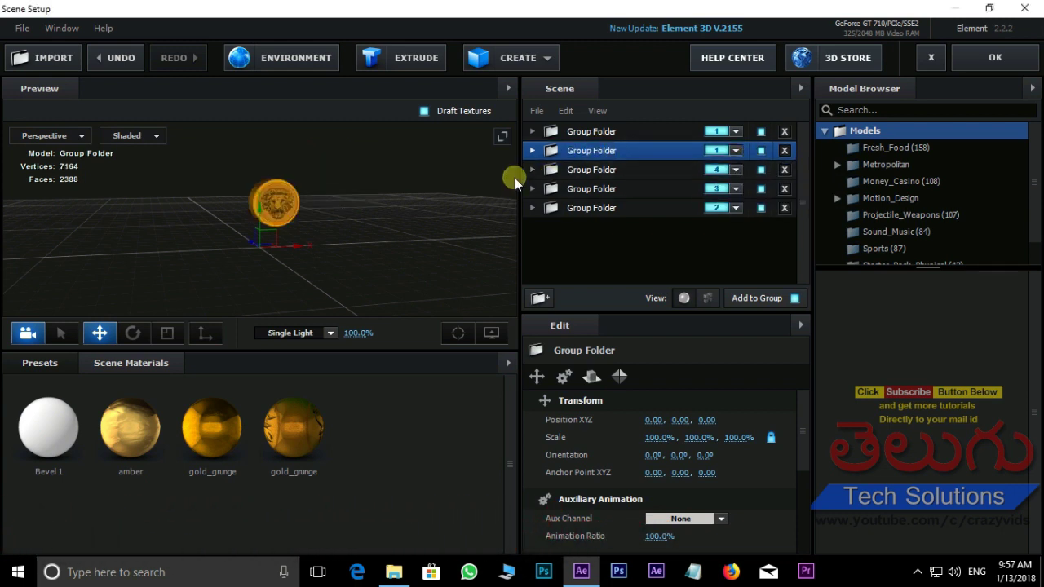
pyautogui.click(736, 152)
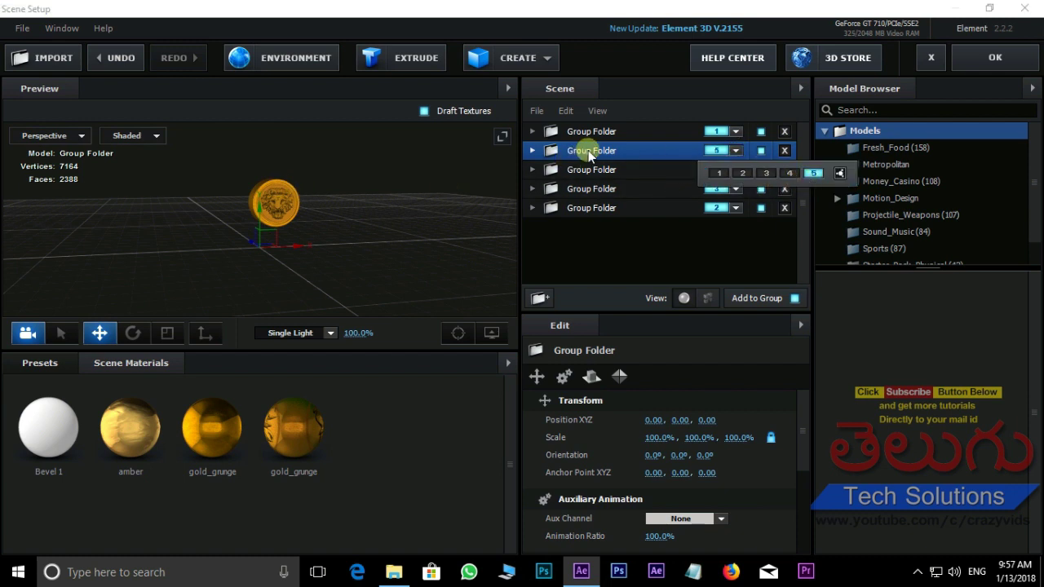
pyautogui.click(532, 150)
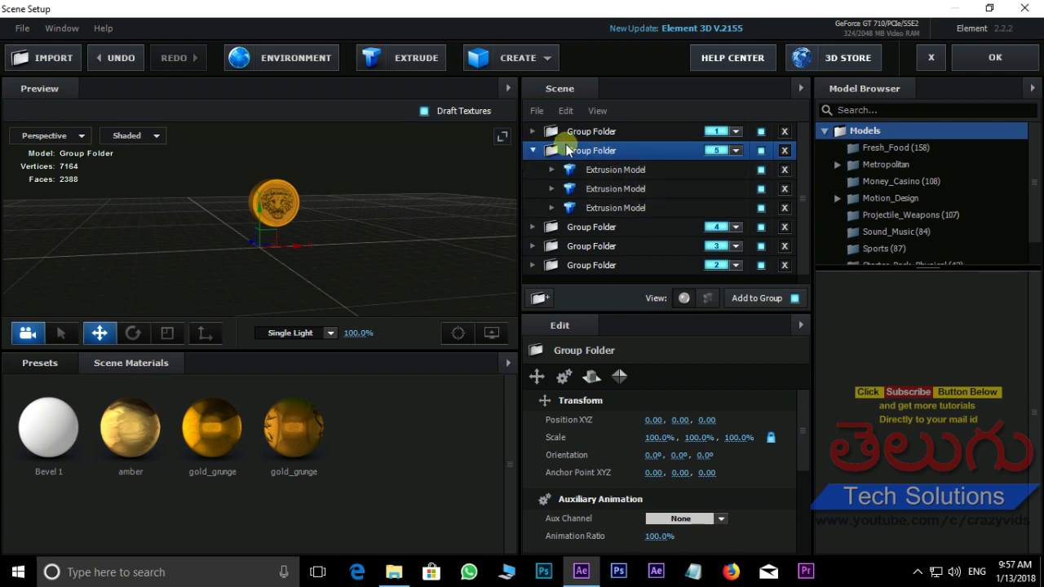
pyautogui.click(531, 150)
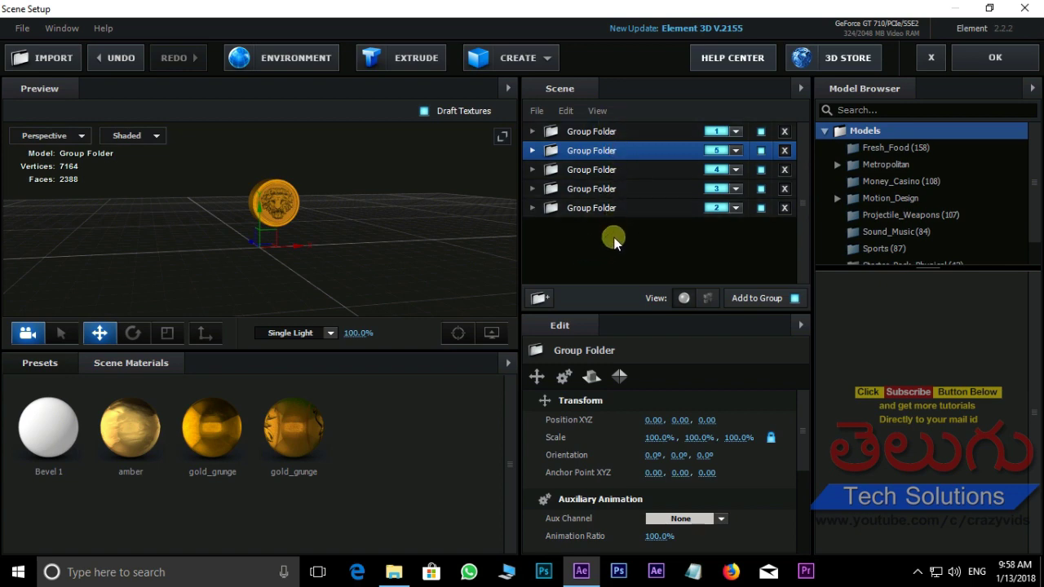
pyautogui.click(1007, 62)
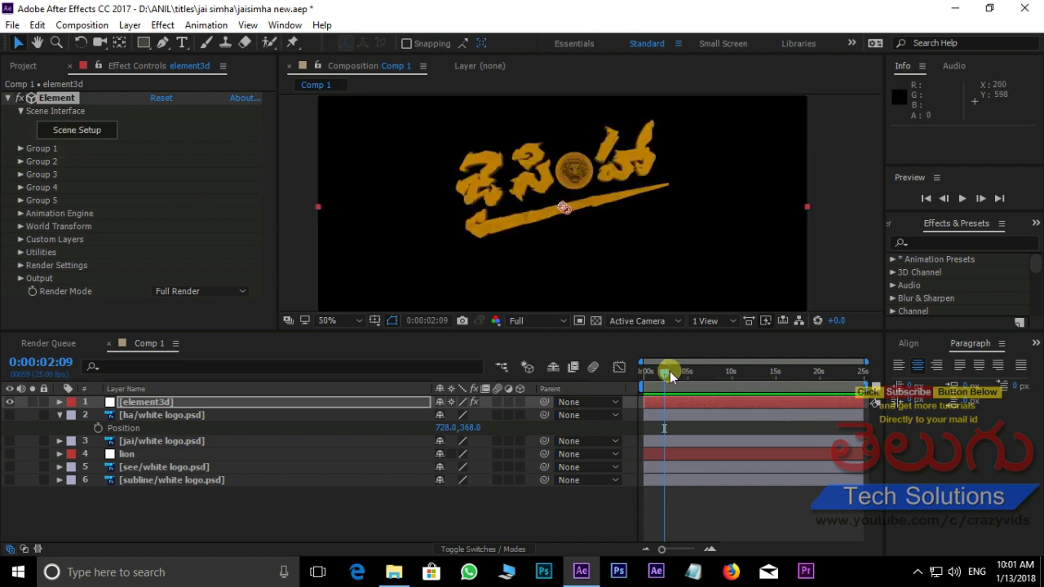
# Move the time back and expand Group 1 and its Particle Replicator settings.
pyautogui.moveTo(669, 371)
pyautogui.mouseDown()
pyautogui.moveTo(605, 381)
pyautogui.moveTo(665, 372)
pyautogui.mouseUp()
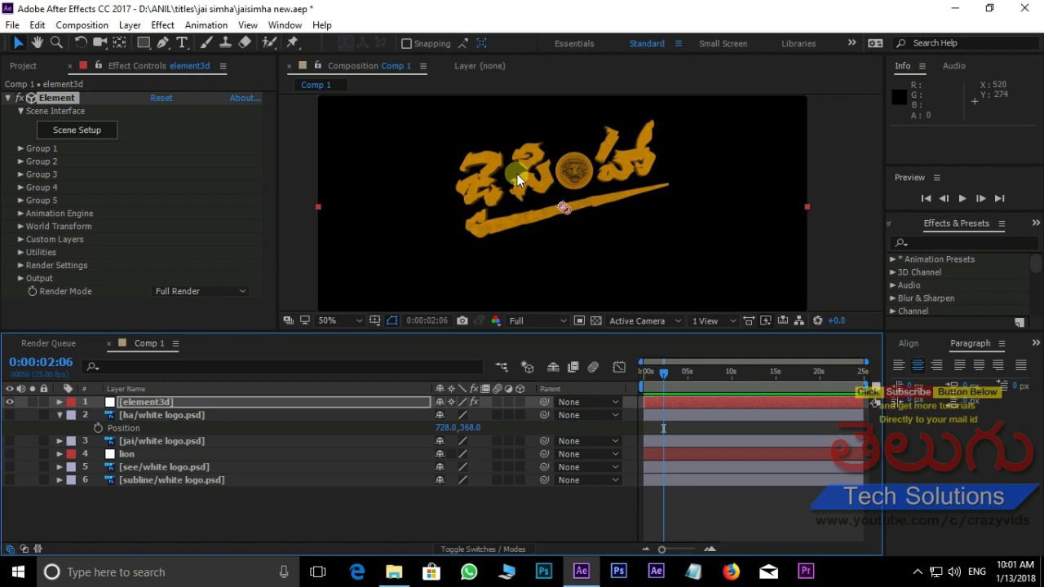
pyautogui.click(20, 148)
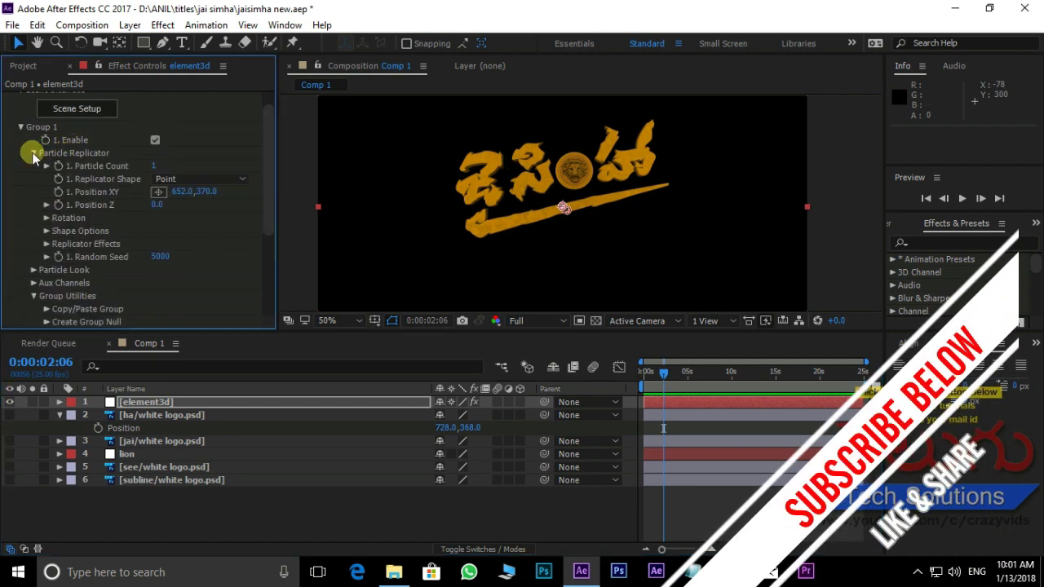
pyautogui.click(34, 152)
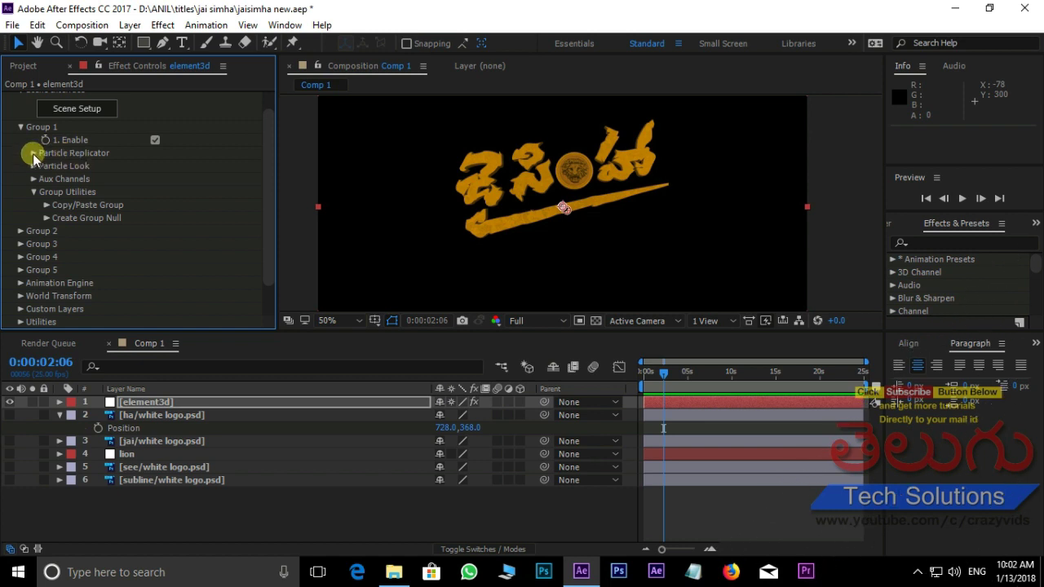
pyautogui.click(34, 154)
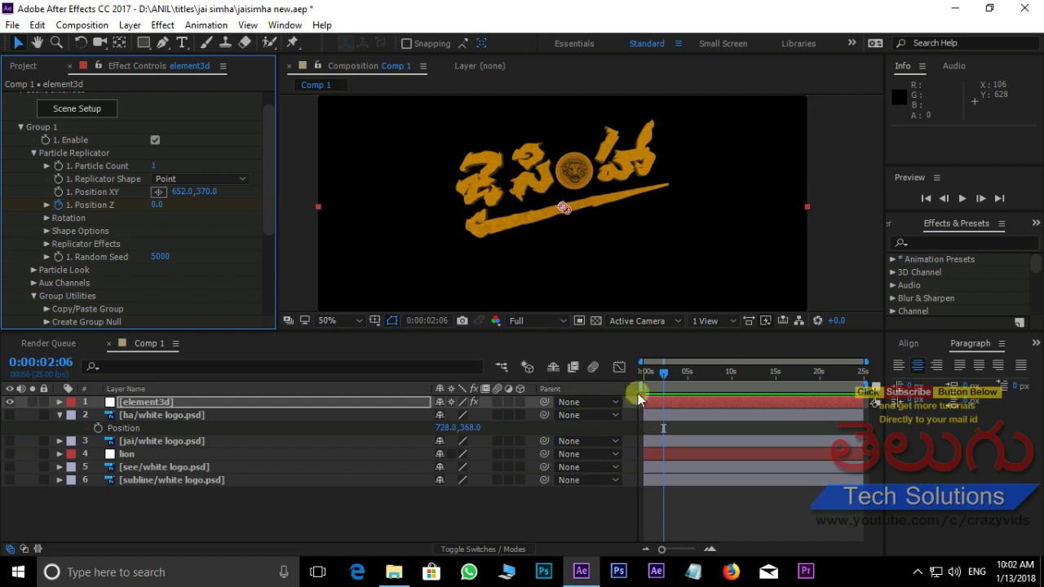
# Expand Groups 2 and 3 along with their Particle Replicator settings.
pyautogui.scroll(-1, 52, 213)
pyautogui.scroll(-1, 52, 213)
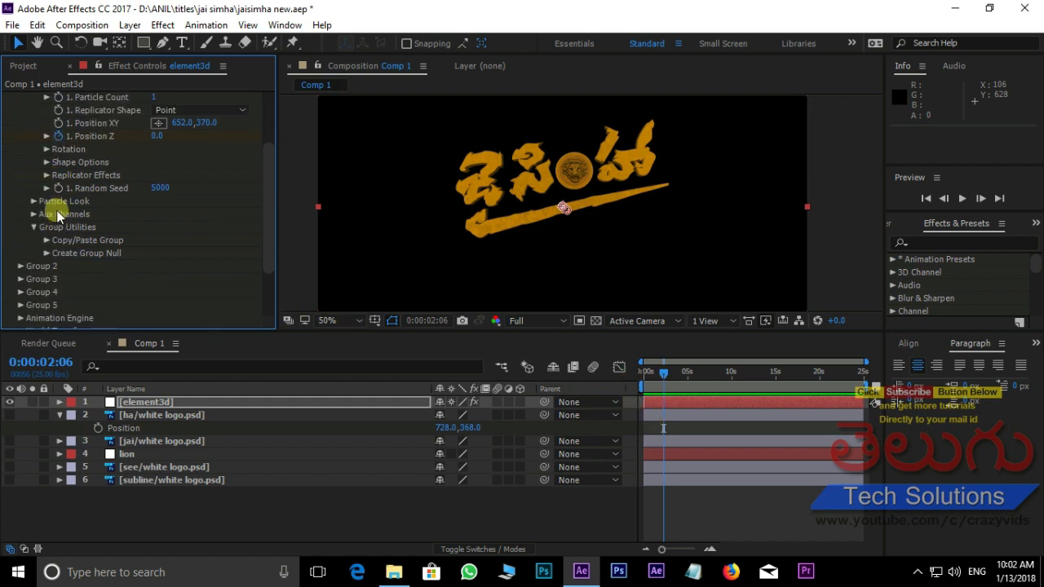
pyautogui.scroll(-1, 45, 215)
pyautogui.click(20, 232)
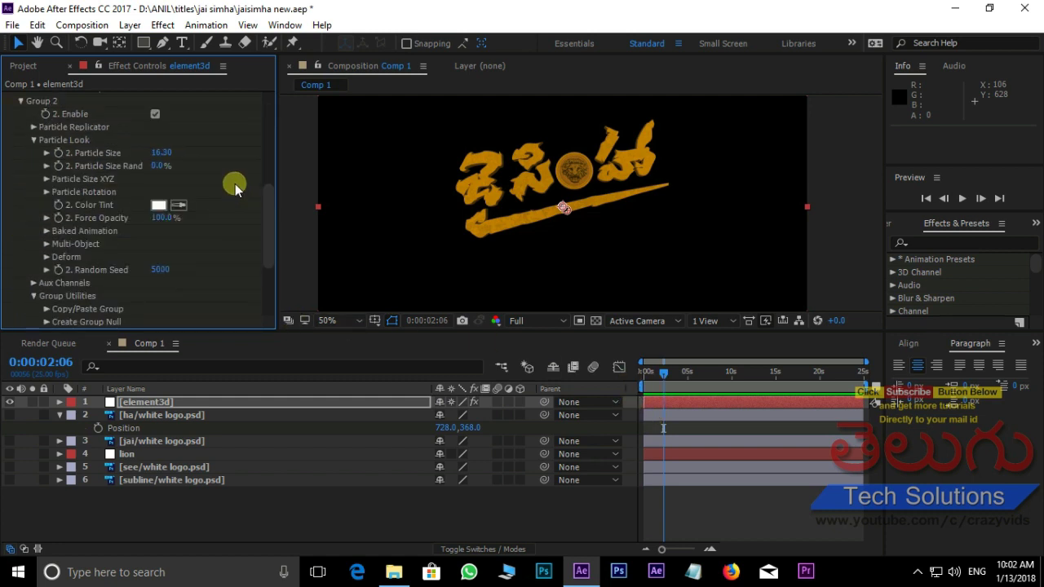
pyautogui.click(32, 127)
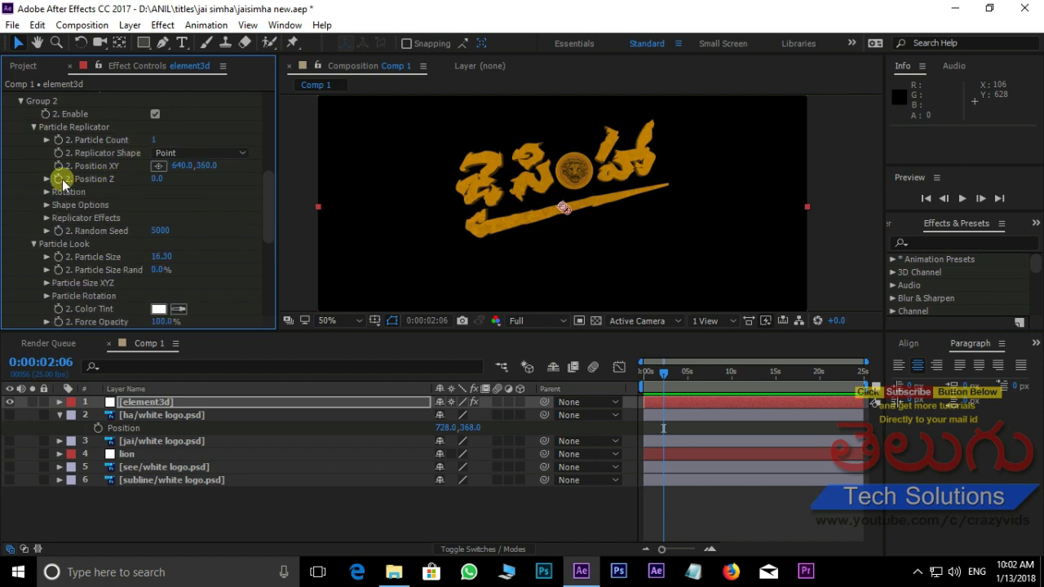
pyautogui.scroll(-3, 62, 174)
pyautogui.scroll(-3, 64, 174)
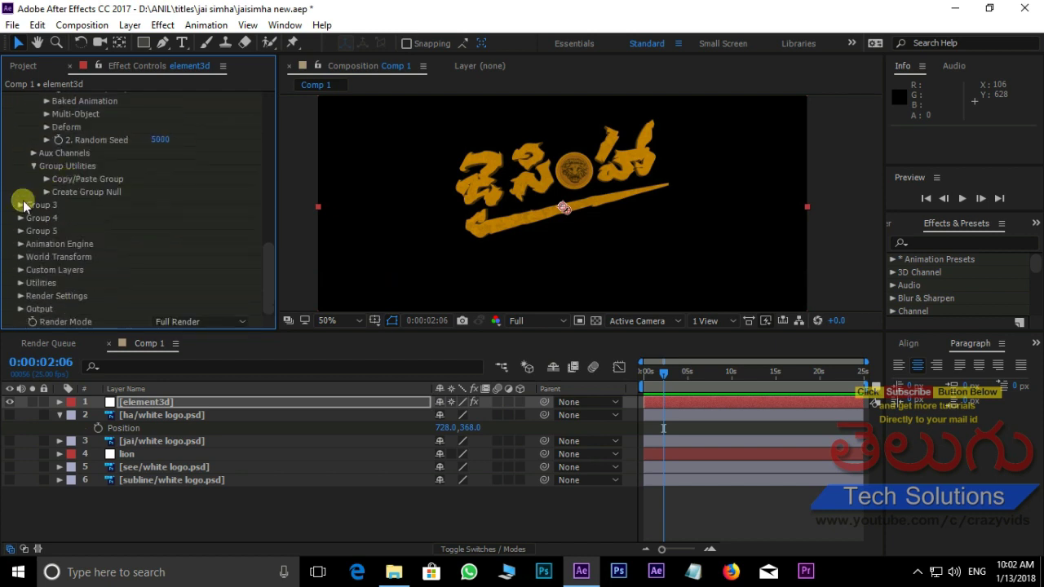
pyautogui.click(20, 204)
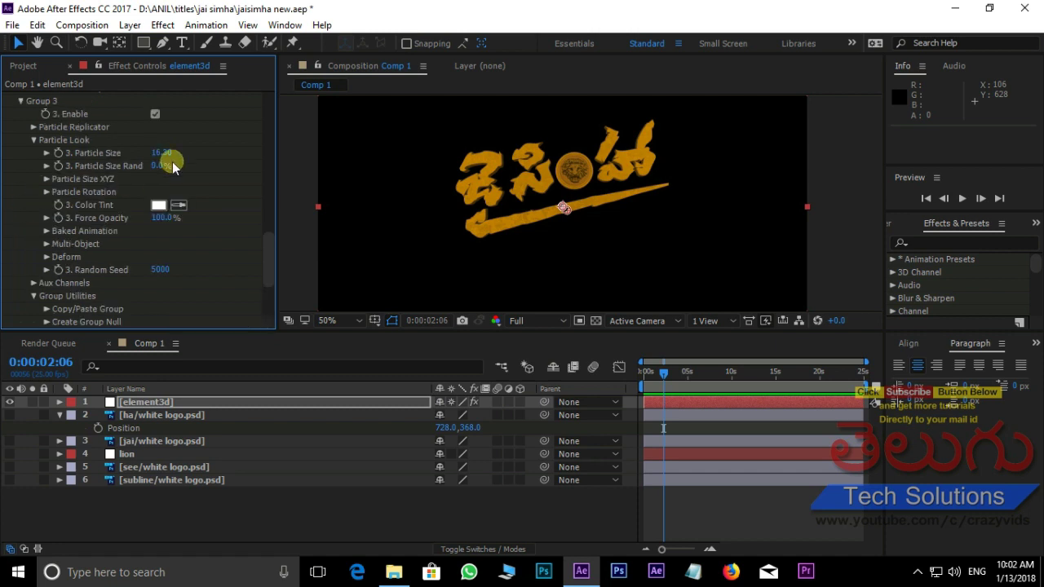
pyautogui.click(33, 127)
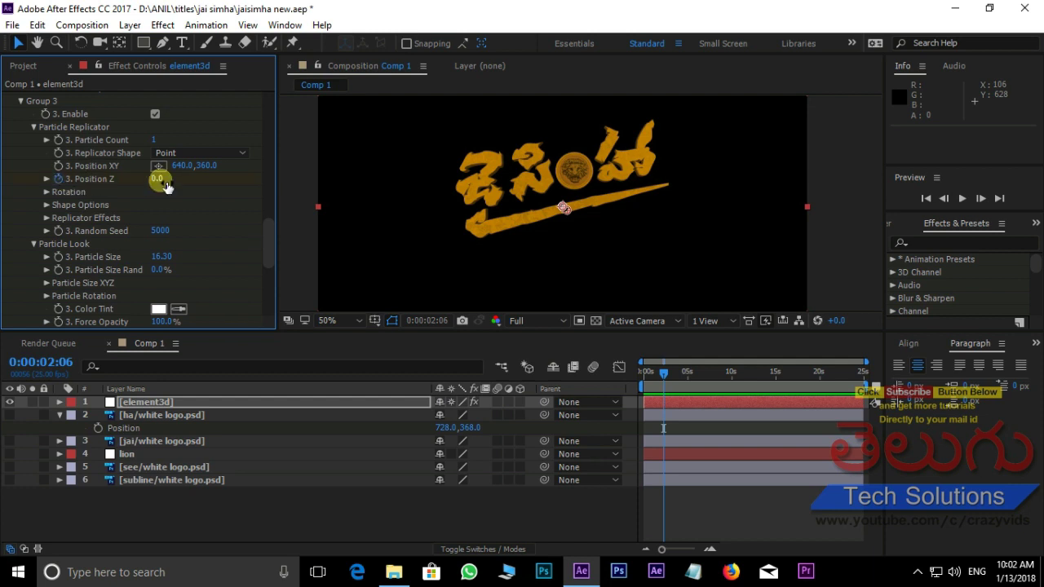
# Expand Groups 4 and 5 and keyframe Group 5's Position Z at 0:00:01:18.
pyautogui.scroll(-2, 158, 175)
pyautogui.scroll(-3, 158, 174)
pyautogui.scroll(-2, 147, 183)
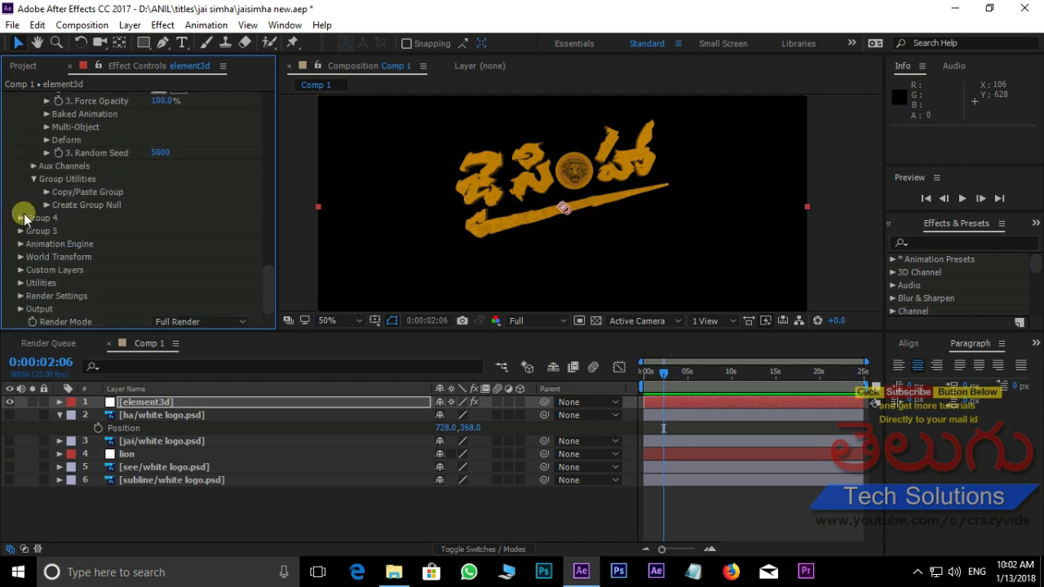
pyautogui.scroll(-3, 148, 155)
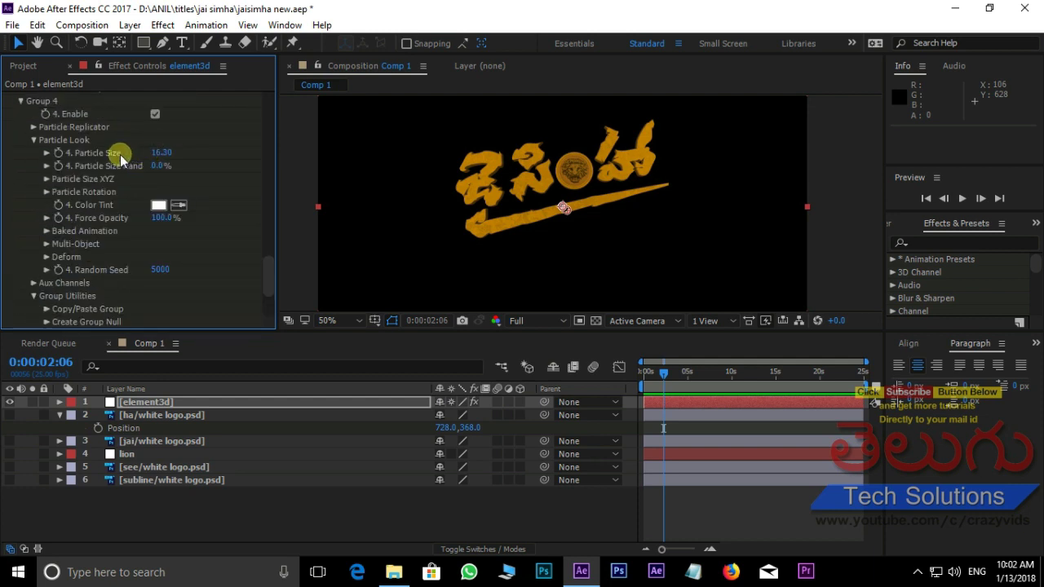
pyautogui.click(33, 127)
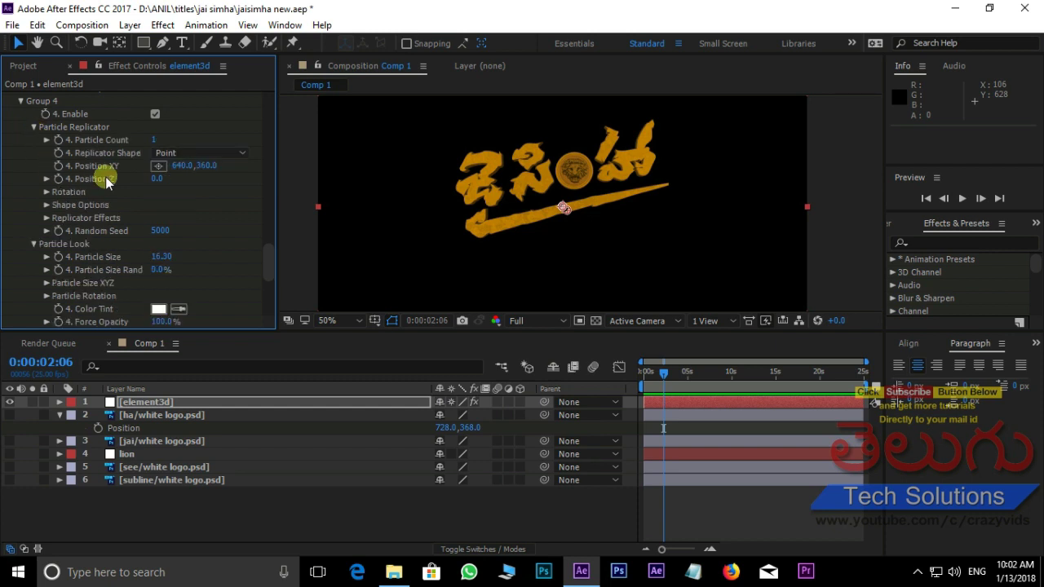
pyautogui.scroll(-5, 128, 158)
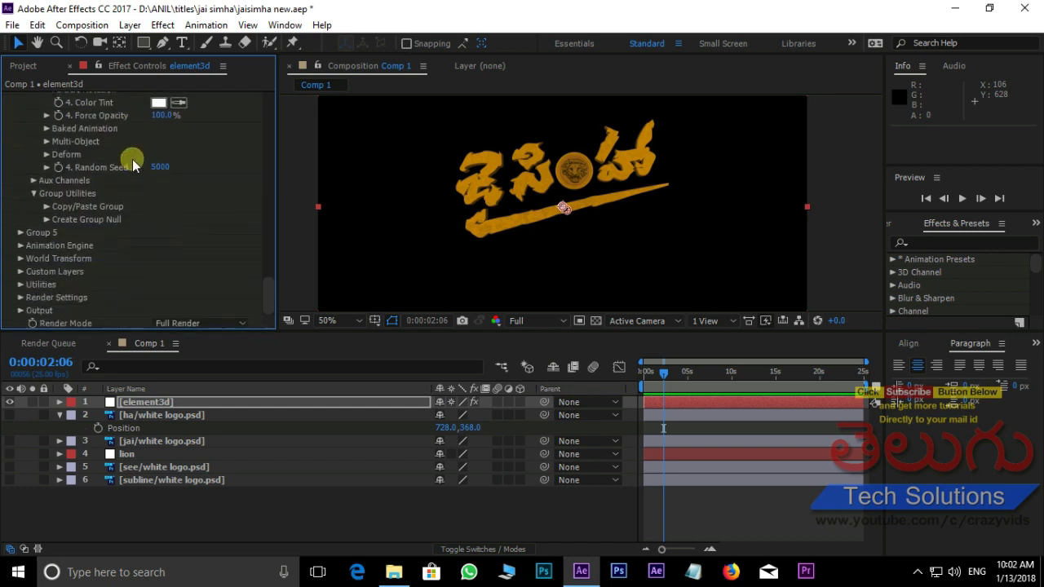
pyautogui.click(22, 231)
pyautogui.scroll(-5, 161, 168)
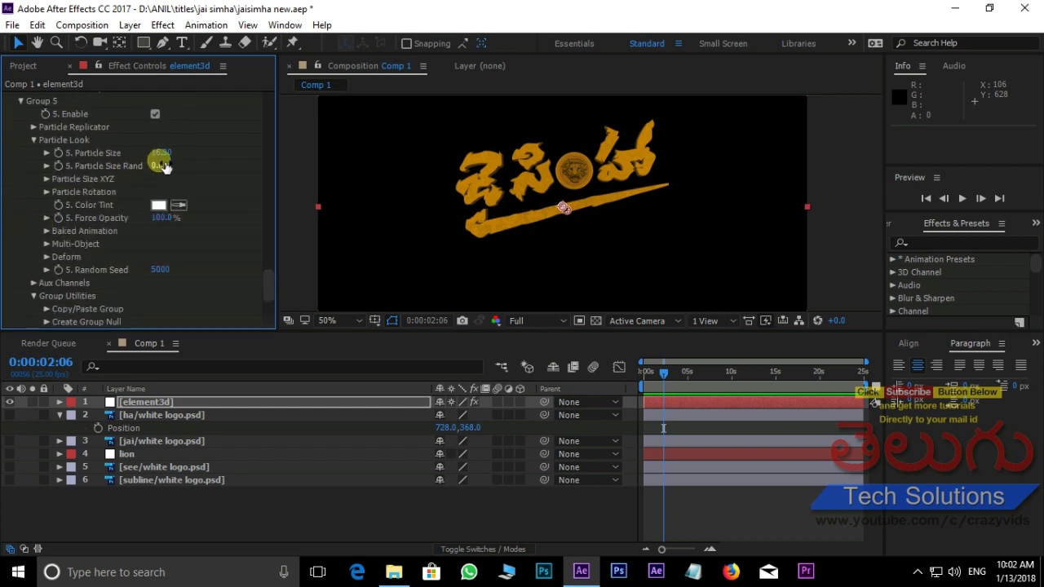
pyautogui.click(33, 126)
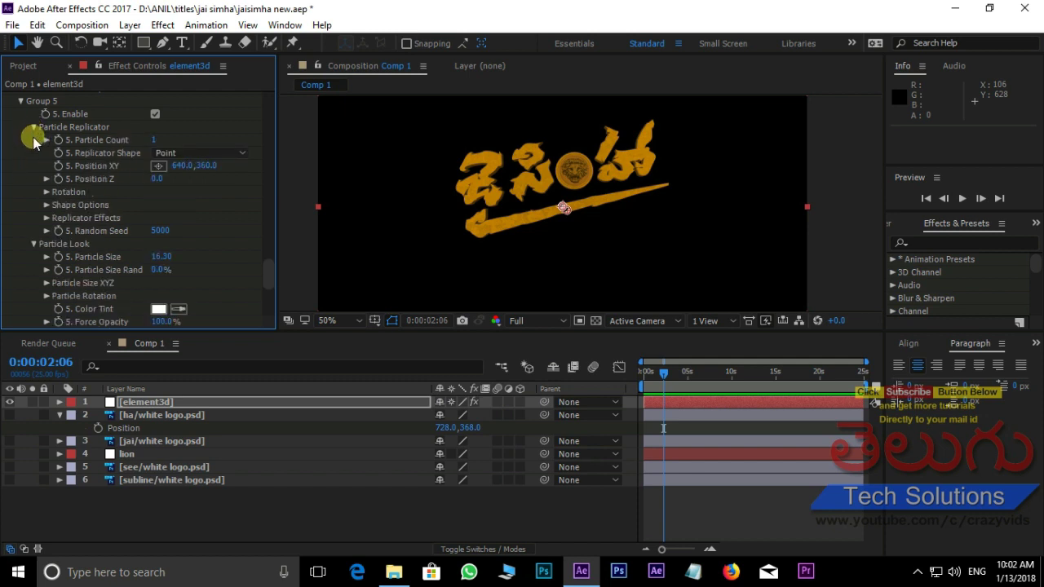
pyautogui.click(58, 181)
pyautogui.click(659, 372)
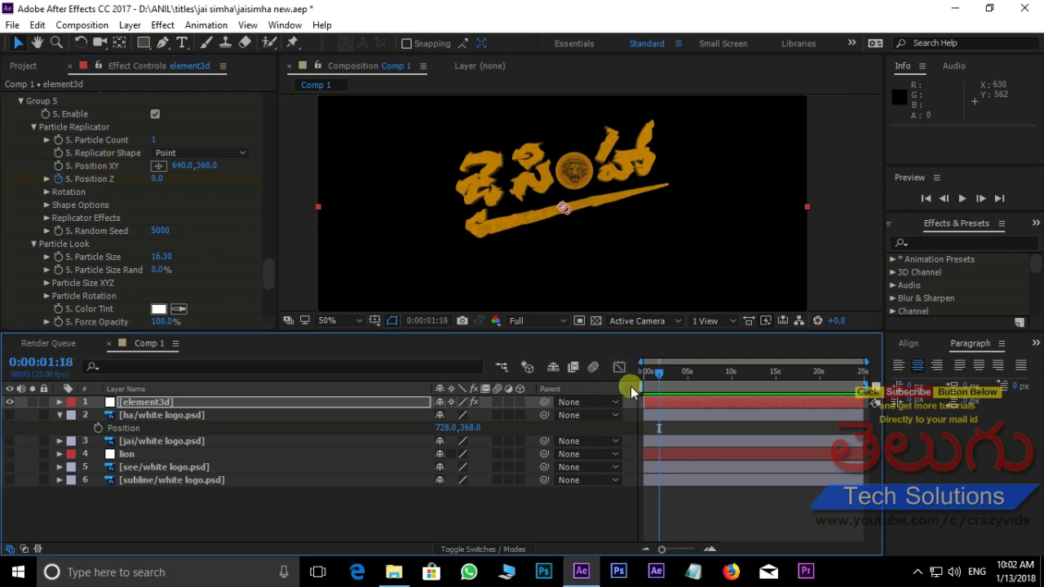
# Keyframe Group 5's Position Z at -970 at 0:00:01:16, with the viewer at 25%.
pyautogui.click(221, 401)
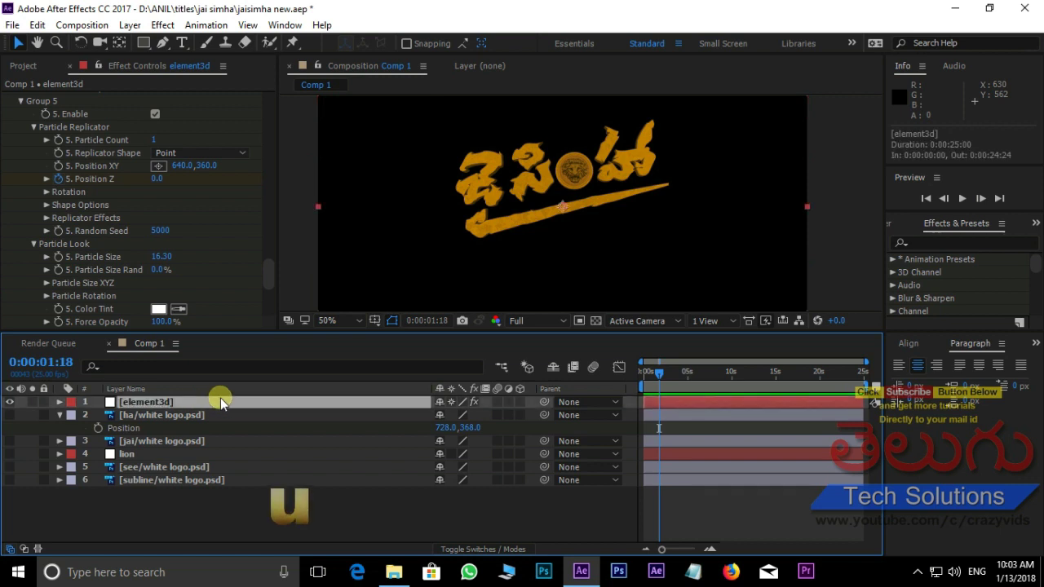
pyautogui.press('u')
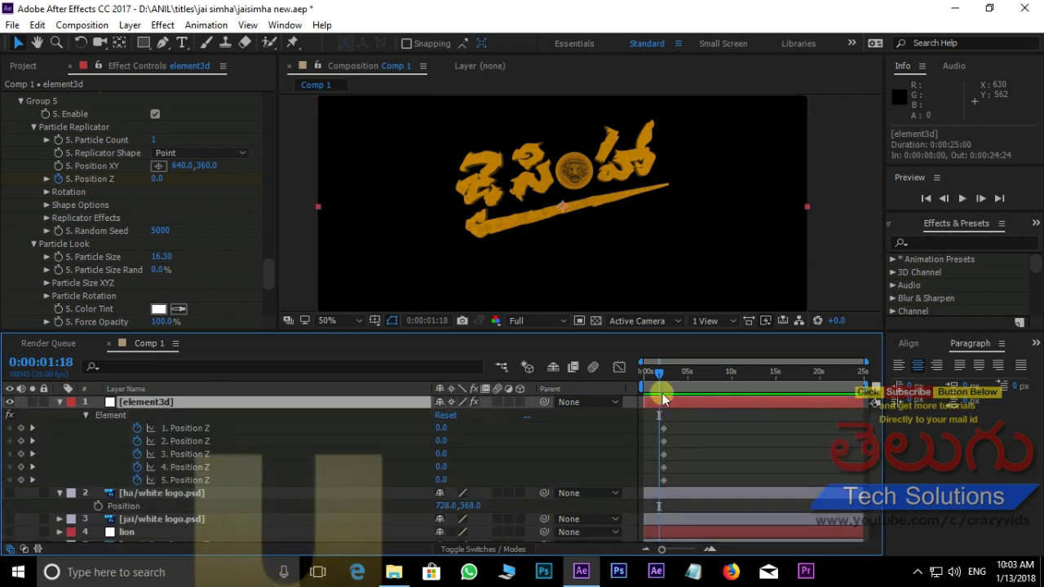
pyautogui.click(663, 375)
pyautogui.moveTo(668, 377); pyautogui.dragTo(658, 376)
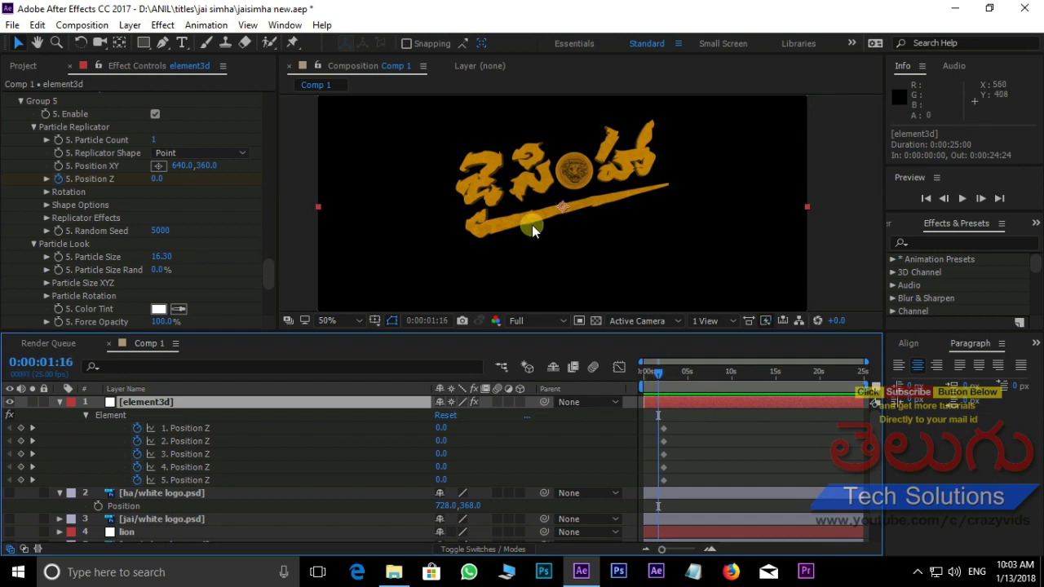
pyautogui.press(',')
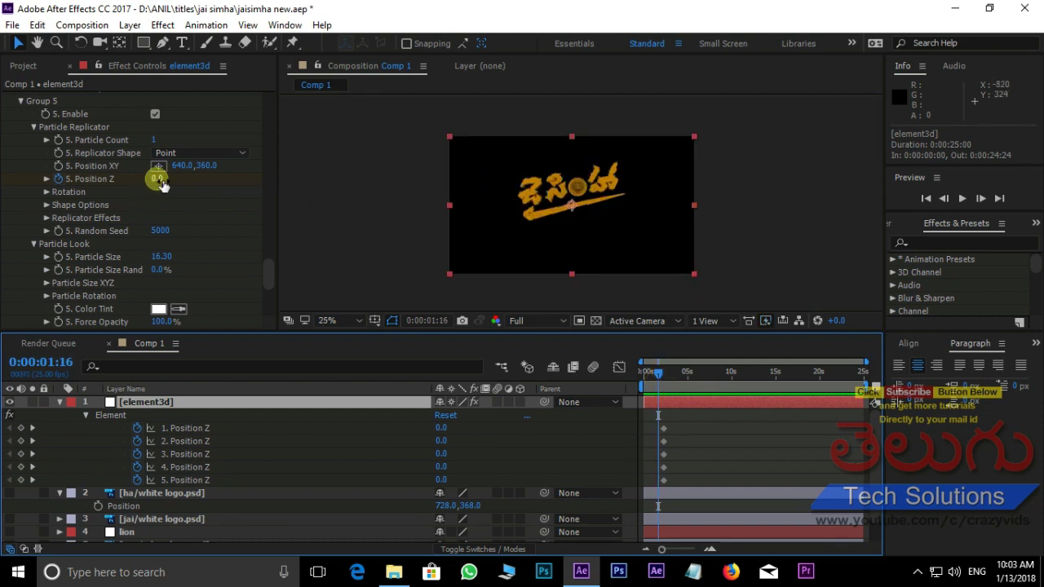
pyautogui.moveTo(153, 179); pyautogui.dragTo(84, 184)
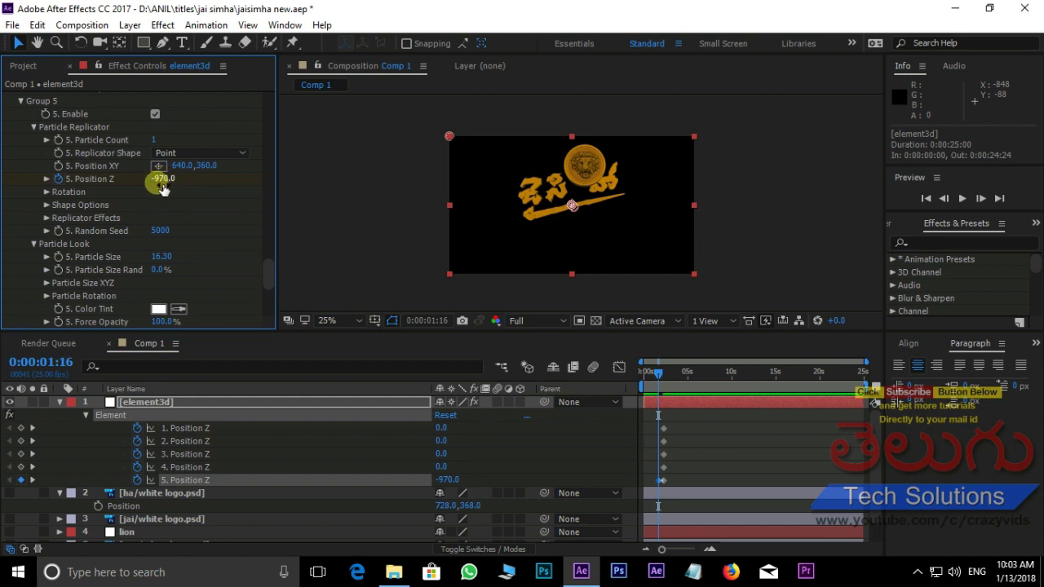
pyautogui.scroll(5, 171, 163)
# Set Position Z to -970 for Groups 4 and 3.
pyautogui.scroll(3, 175, 147)
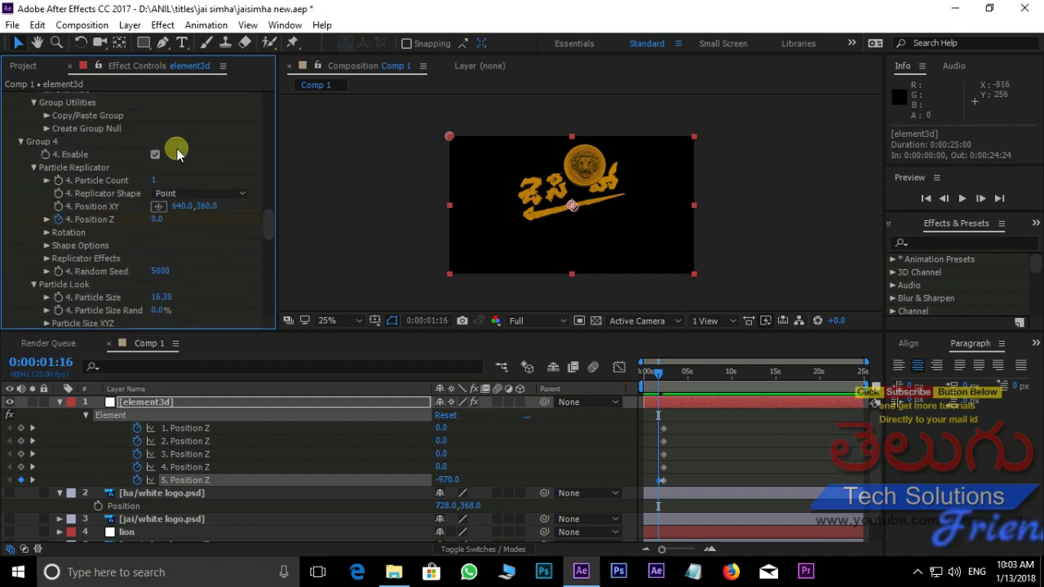
pyautogui.click(157, 219)
pyautogui.write('-970')
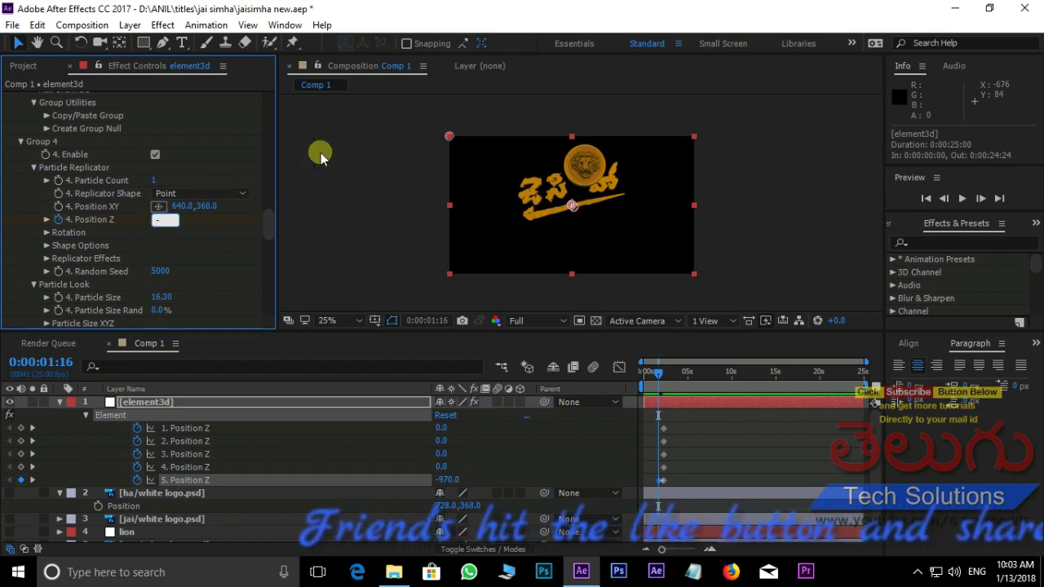
pyautogui.press('Return')
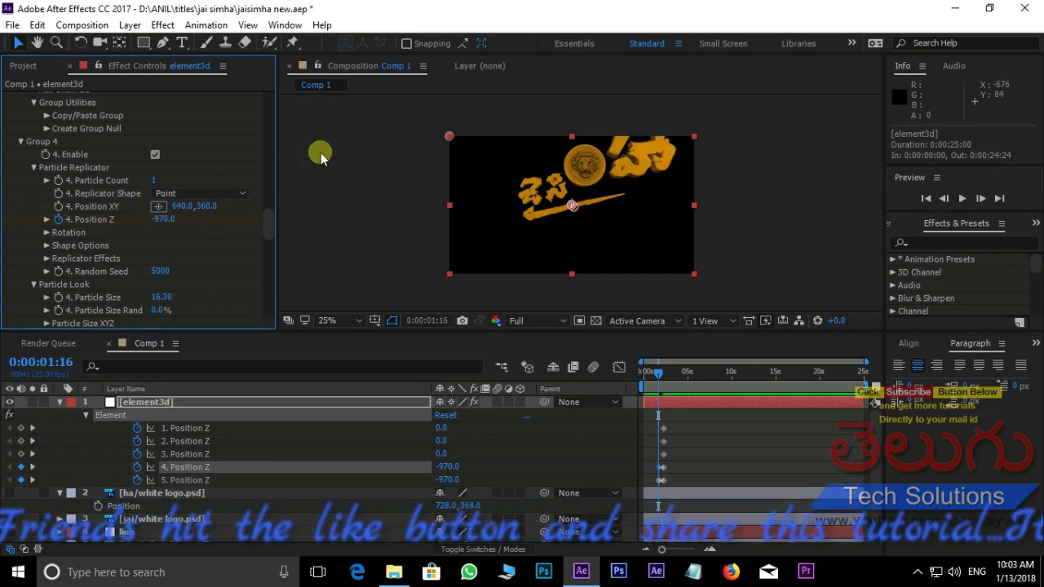
pyautogui.scroll(2, 79, 122)
pyautogui.scroll(2, 82, 114)
pyautogui.scroll(2, 82, 114)
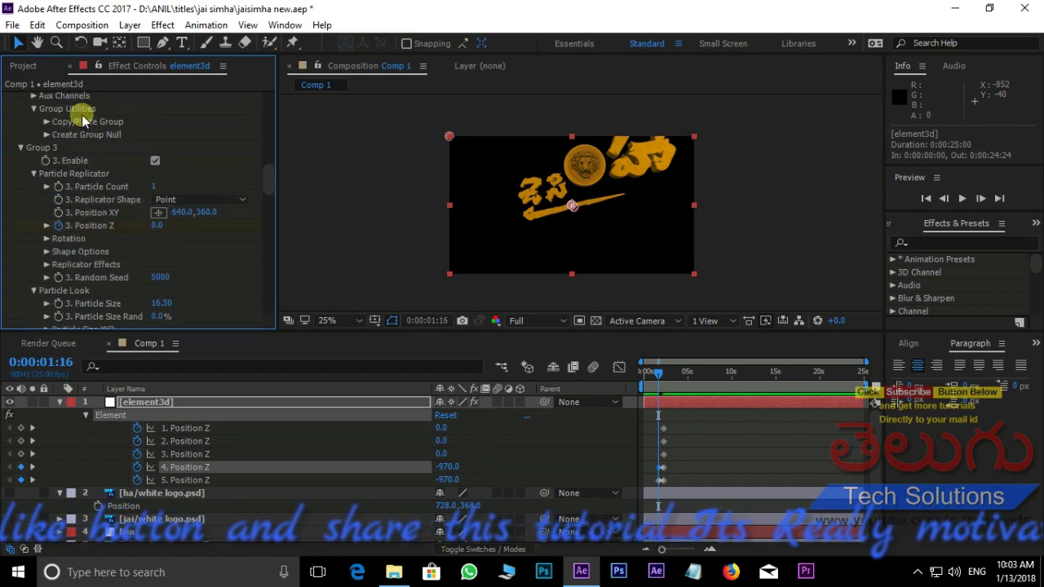
pyautogui.click(156, 225)
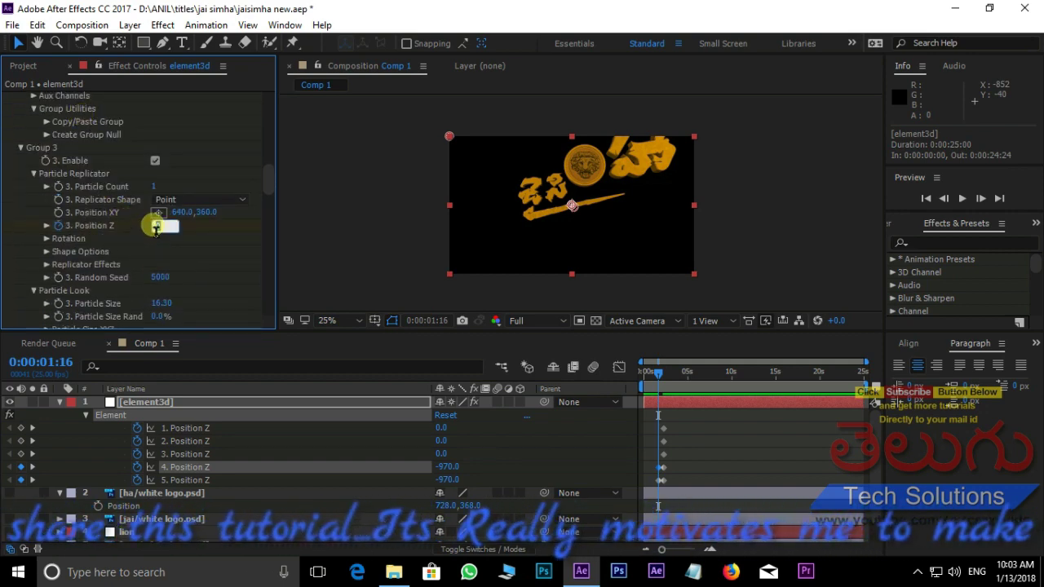
pyautogui.write('-970')
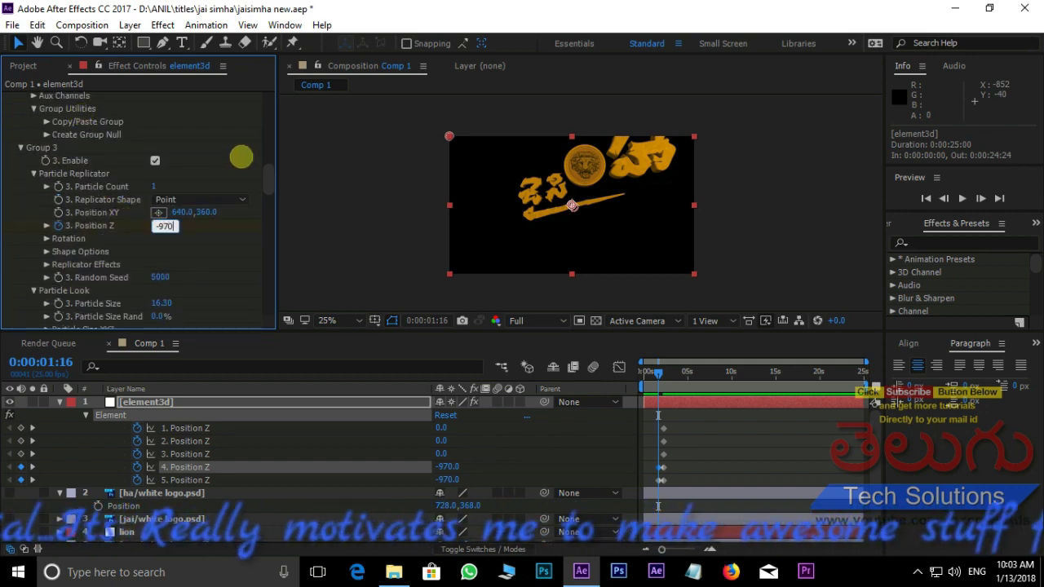
pyautogui.press('Return')
# Set Position Z to -970 for Groups 2 and 1, then preview the fly-in.
pyautogui.scroll(4, 245, 192)
pyautogui.scroll(2, 244, 190)
pyautogui.scroll(1, 243, 190)
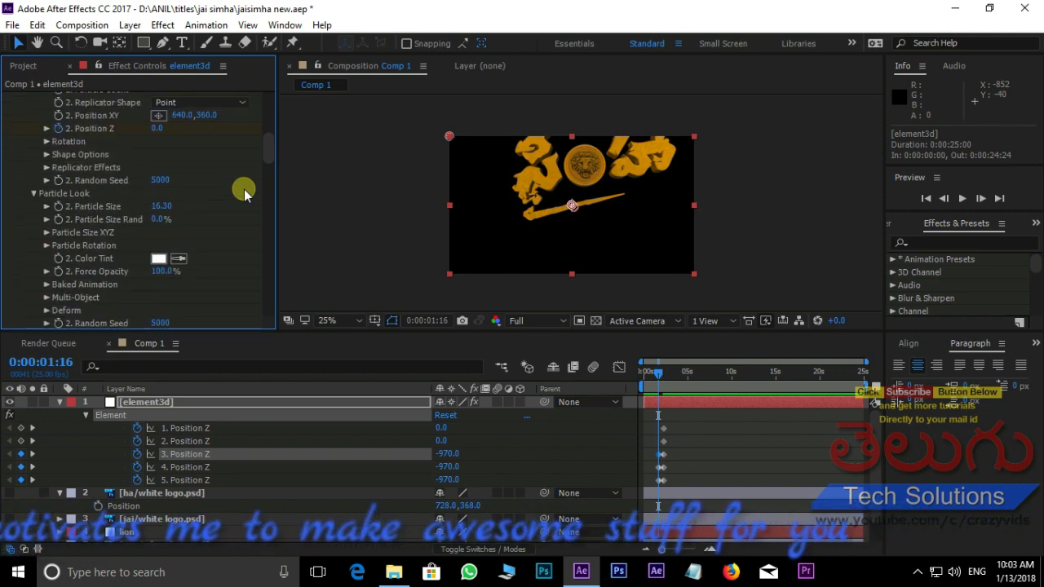
pyautogui.scroll(1, 244, 189)
pyautogui.scroll(1, 244, 190)
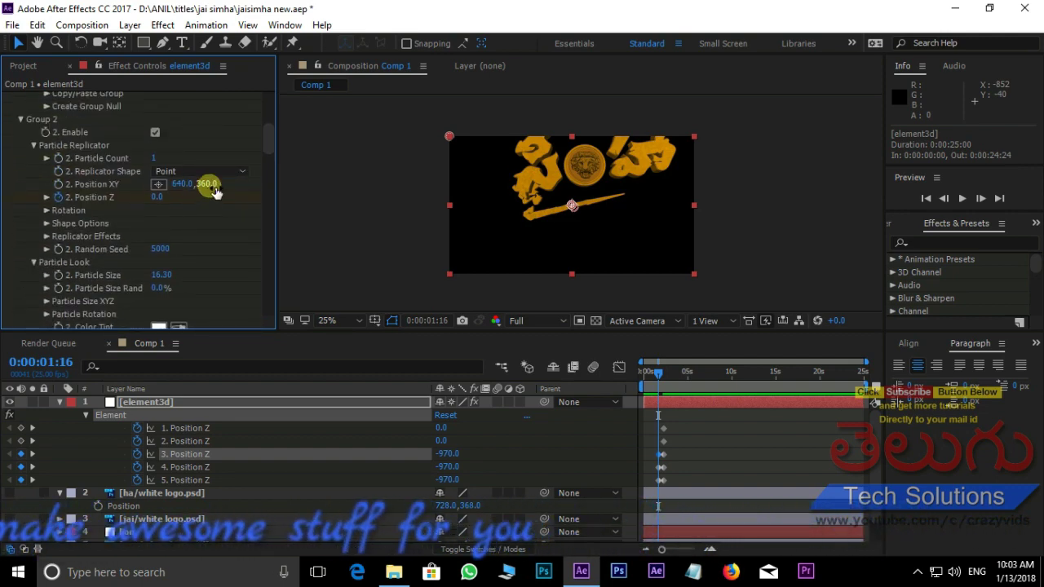
pyautogui.click(160, 197)
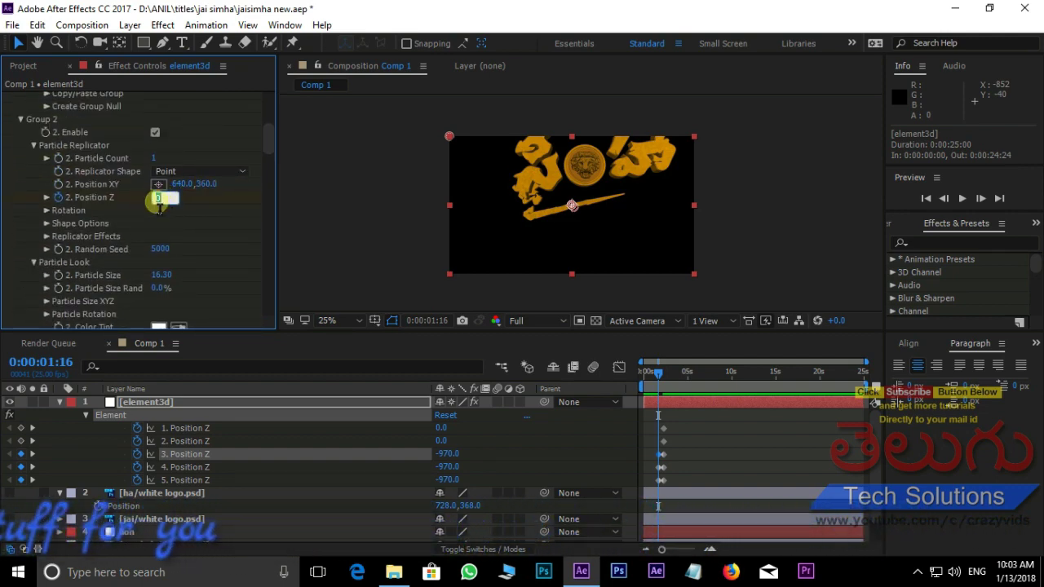
pyautogui.write('-970')
pyautogui.press('Return')
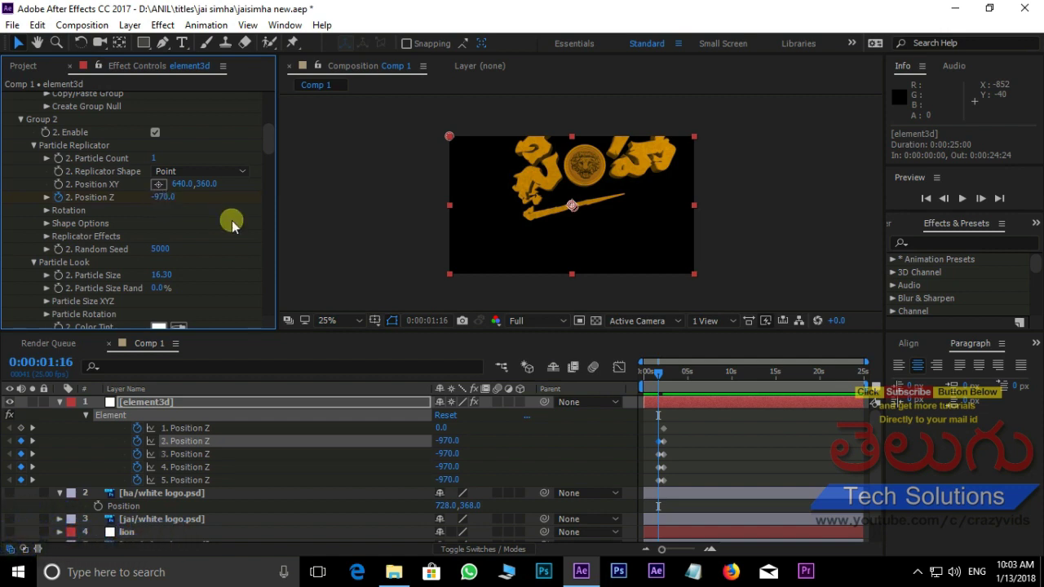
pyautogui.scroll(2, 241, 202)
pyautogui.scroll(5, 240, 201)
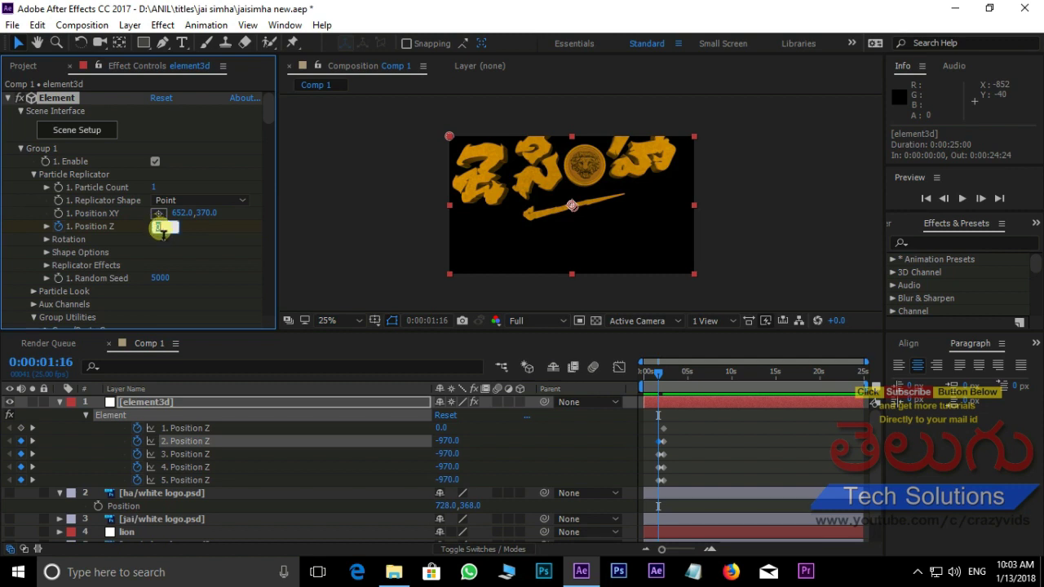
pyautogui.write('-97')
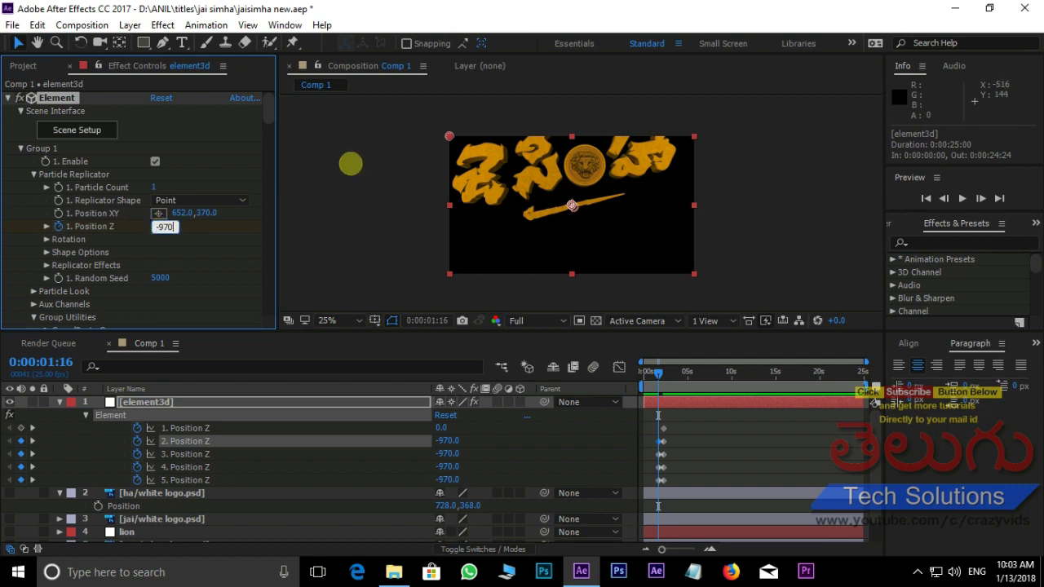
pyautogui.press('Return')
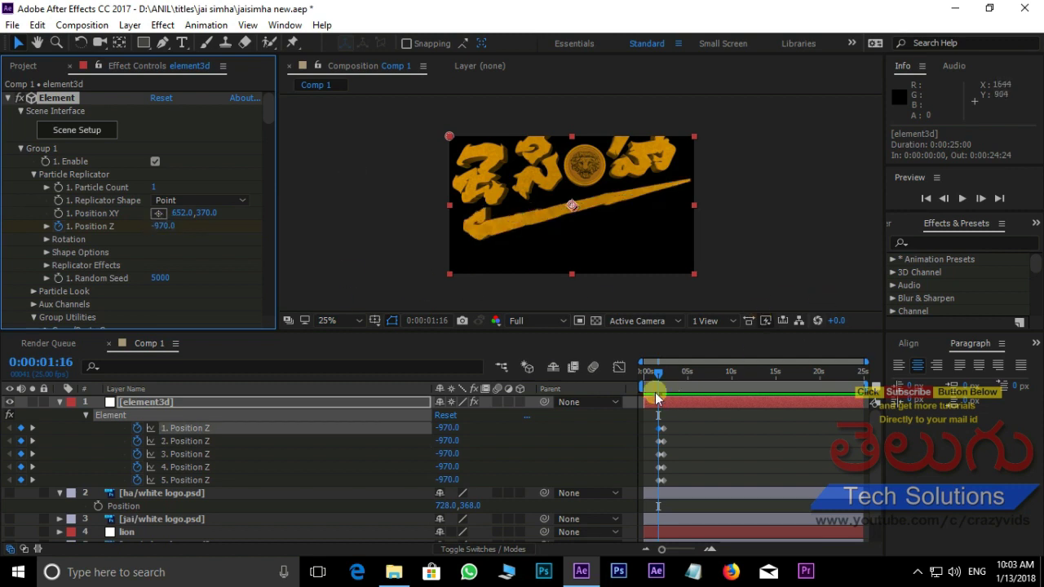
pyautogui.press('space')
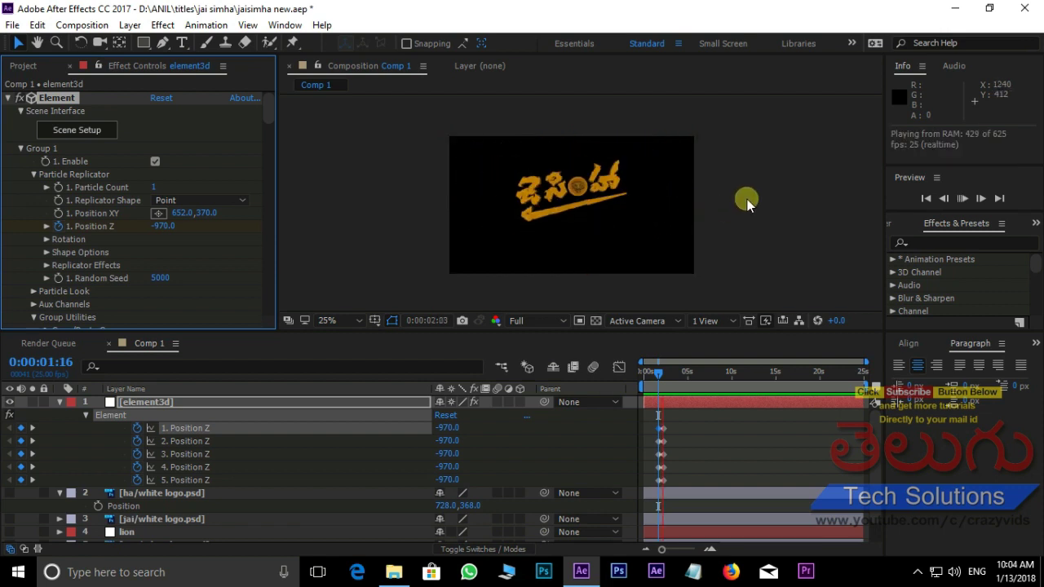
# Select all five Position Z keyframe pairs and check the fly-in between 0:00:01:01 and 0:00:02:18.
pyautogui.click(687, 422)
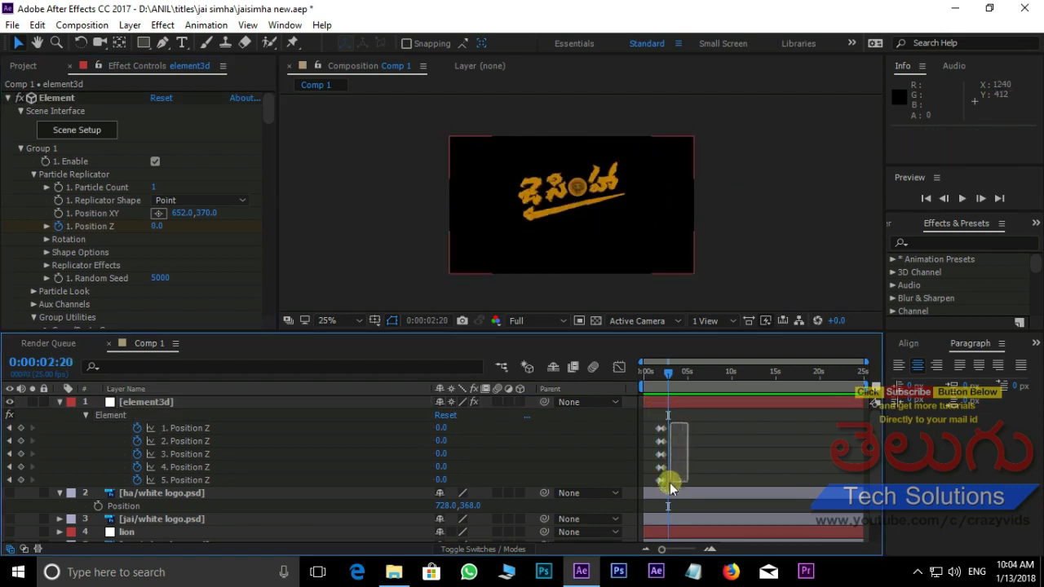
pyautogui.click(662, 481)
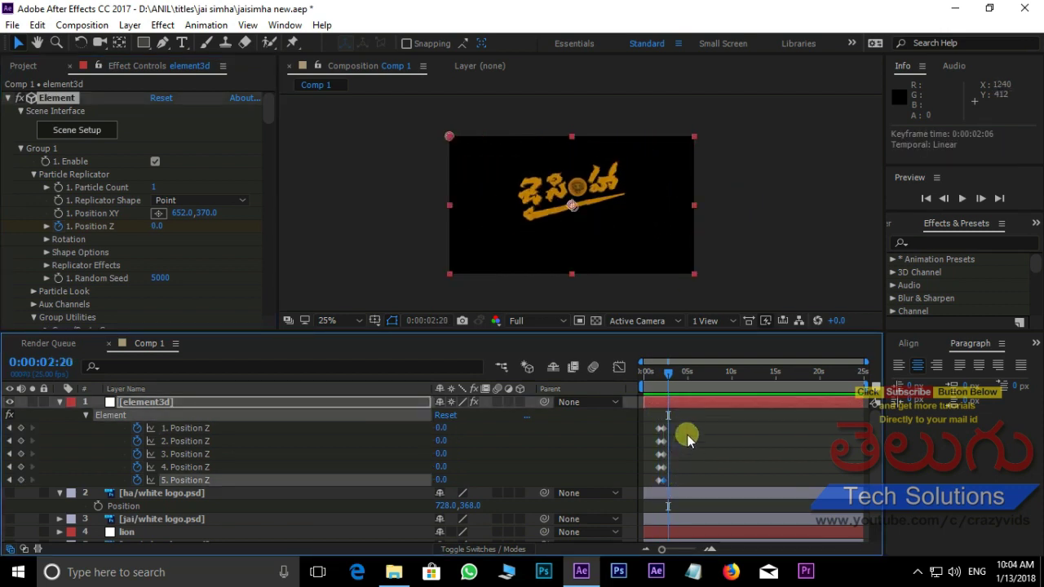
pyautogui.moveTo(685, 418); pyautogui.dragTo(661, 487)
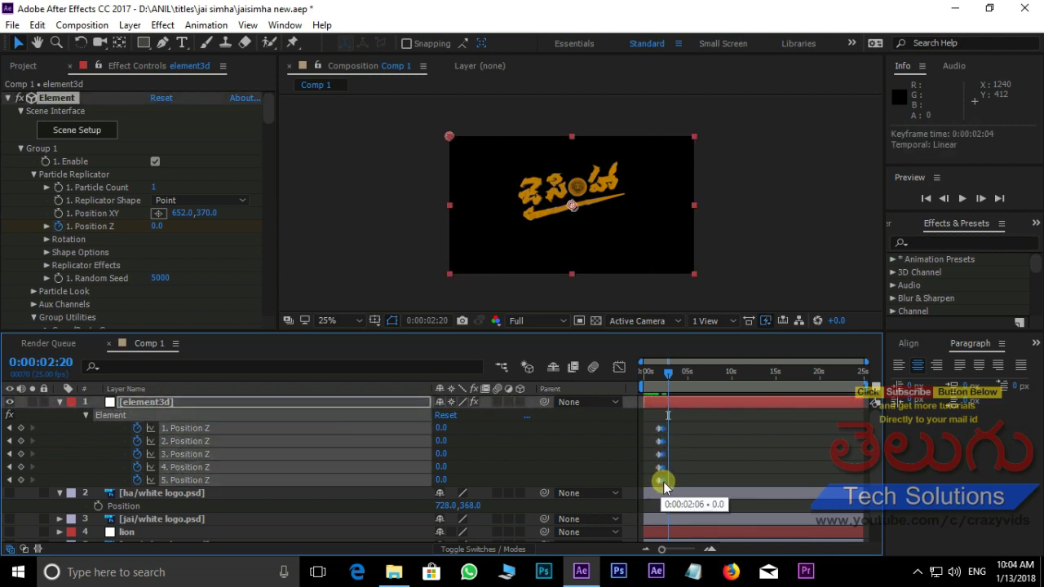
pyautogui.click(656, 377)
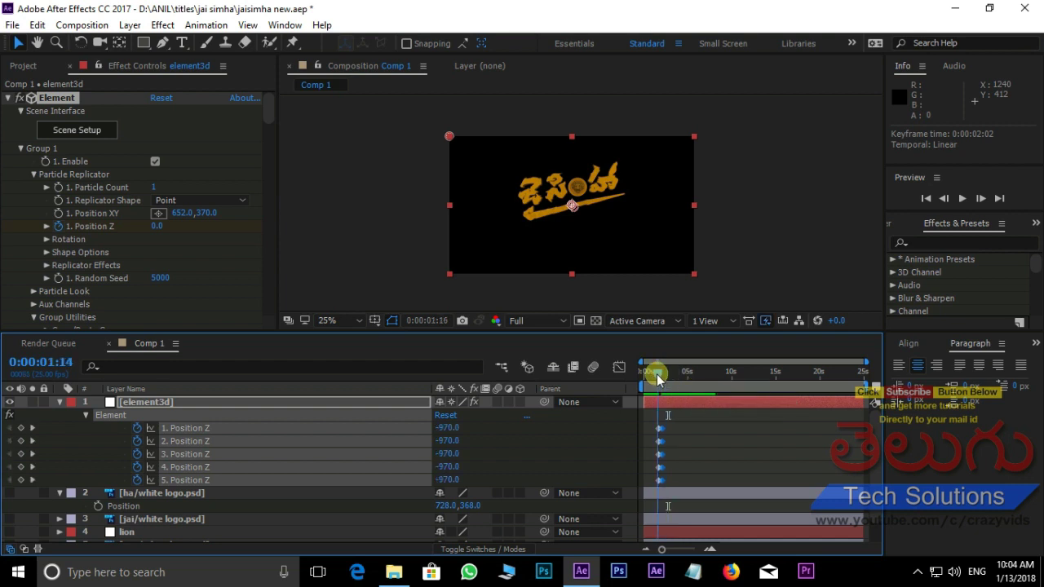
pyautogui.click(667, 373)
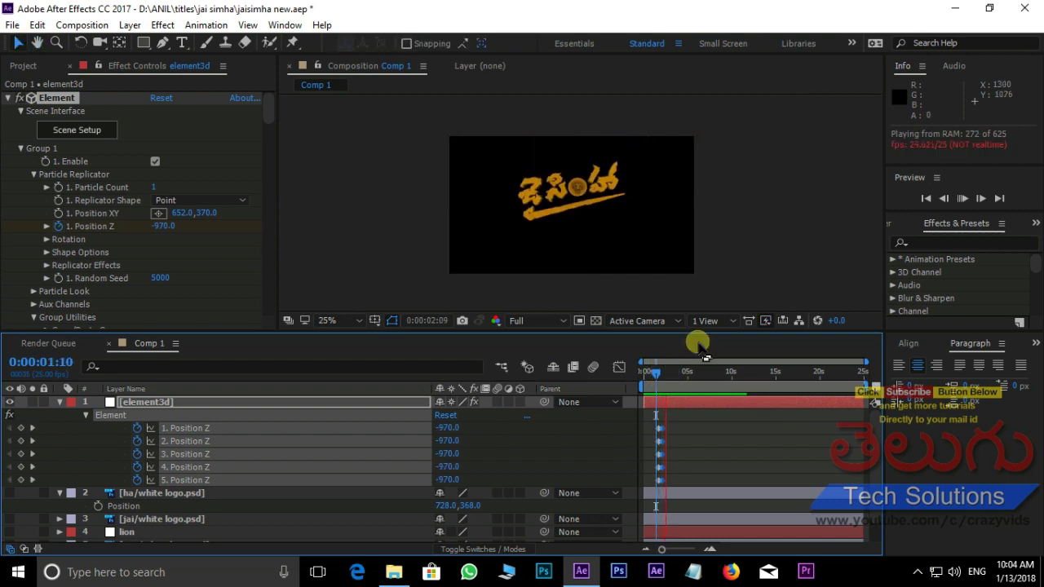
pyautogui.moveTo(668, 372); pyautogui.dragTo(651, 368)
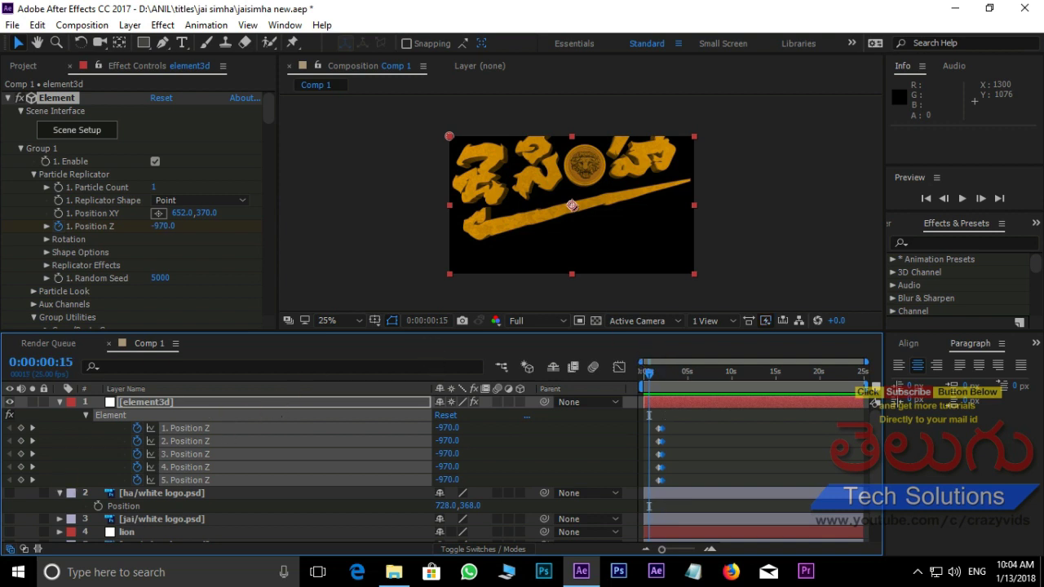
# Add Position Z keyframes for Groups 1–5 and return the time to the start.
pyautogui.click(21, 427)
pyautogui.click(21, 440)
pyautogui.click(21, 453)
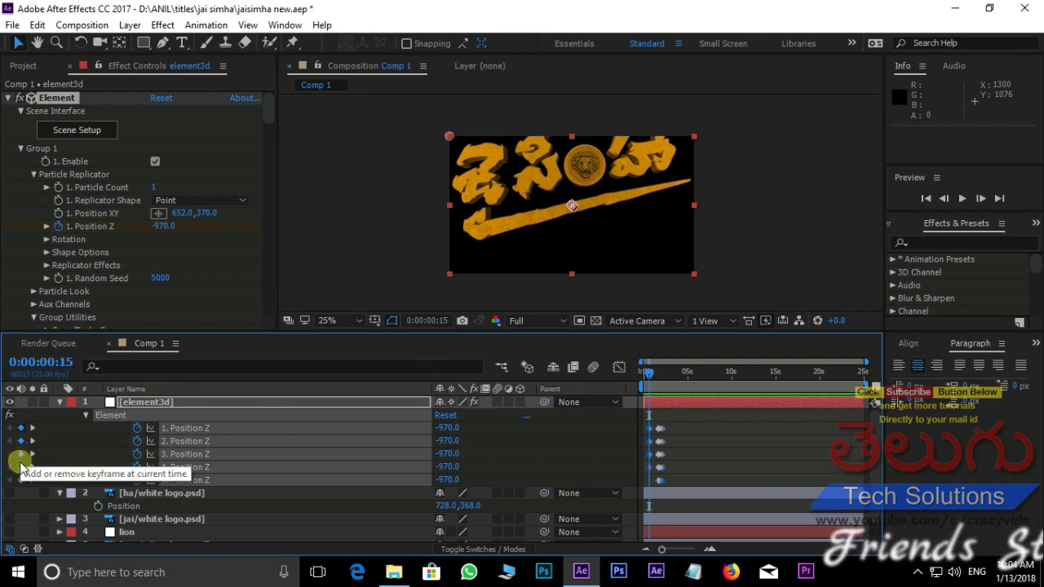
pyautogui.click(21, 466)
pyautogui.click(21, 479)
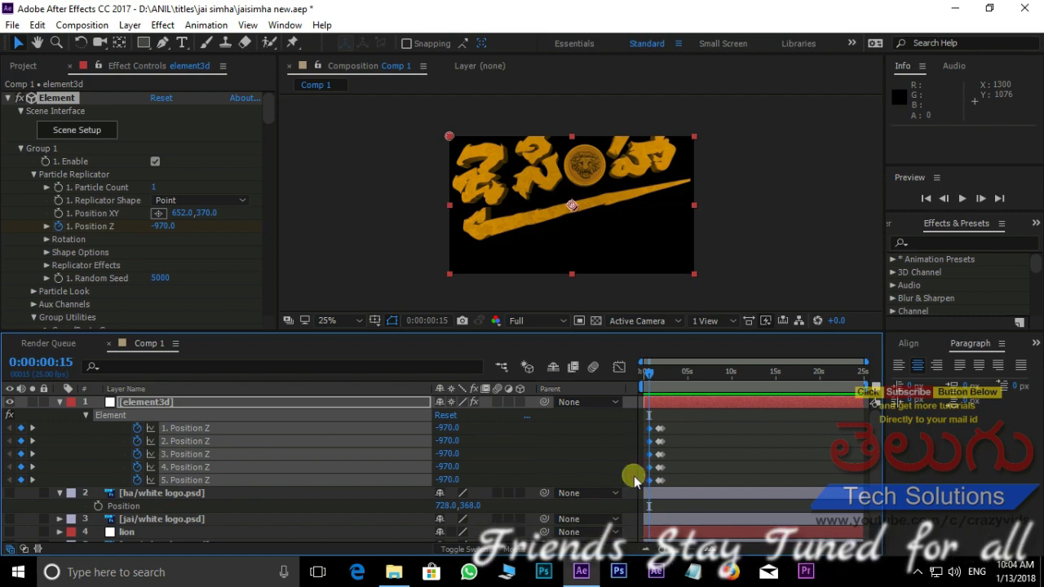
pyautogui.click(650, 372)
pyautogui.moveTo(650, 373); pyautogui.dragTo(637, 367)
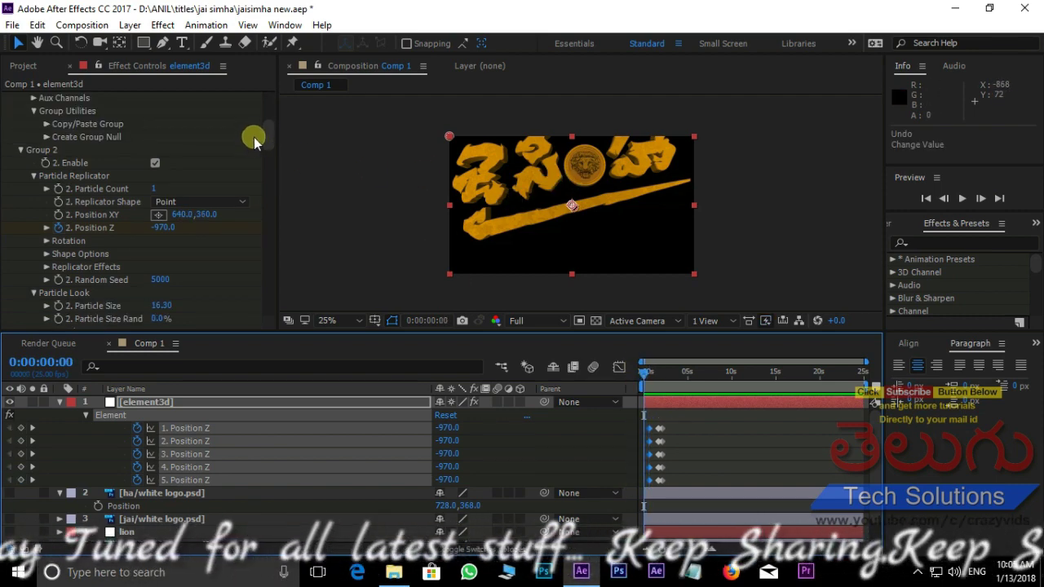
# Scrub the Position Z values of Groups 1–5 to -1800, -1460, -1870, -1630 and -1790.
pyautogui.moveTo(266, 137); pyautogui.dragTo(266, 103)
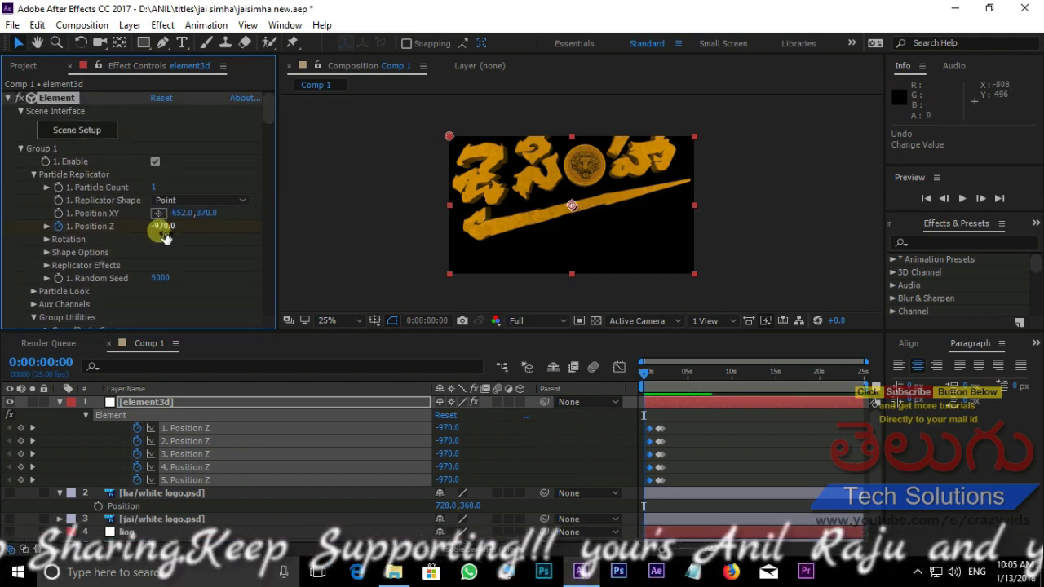
pyautogui.moveTo(163, 226); pyautogui.dragTo(117, 235)
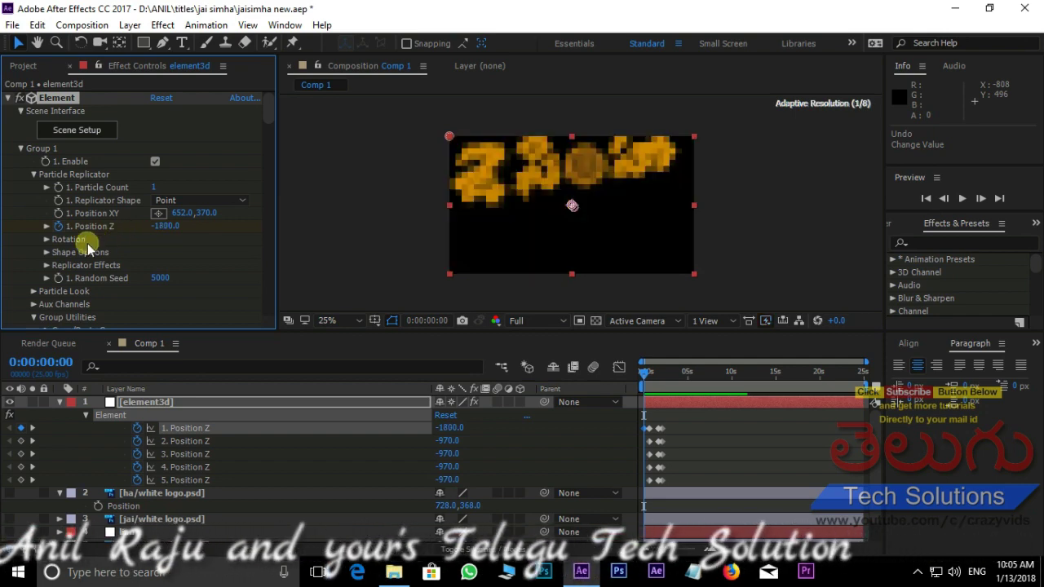
pyautogui.scroll(-4, 111, 230)
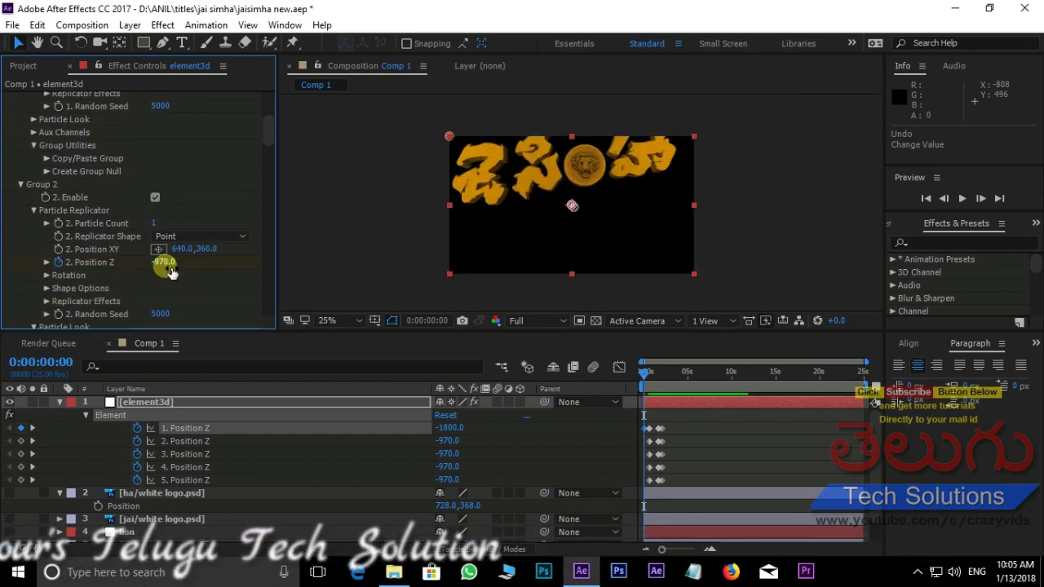
pyautogui.moveTo(163, 262)
pyautogui.mouseDown()
pyautogui.moveTo(120, 259)
pyautogui.moveTo(139, 253)
pyautogui.moveTo(114, 287)
pyautogui.moveTo(93, 277)
pyautogui.mouseUp()
pyautogui.scroll(-5, 155, 234)
pyautogui.scroll(-3, 163, 252)
pyautogui.scroll(-3, 205, 259)
pyautogui.scroll(-3, 204, 255)
pyautogui.scroll(-3, 188, 269)
pyautogui.scroll(-5, 122, 269)
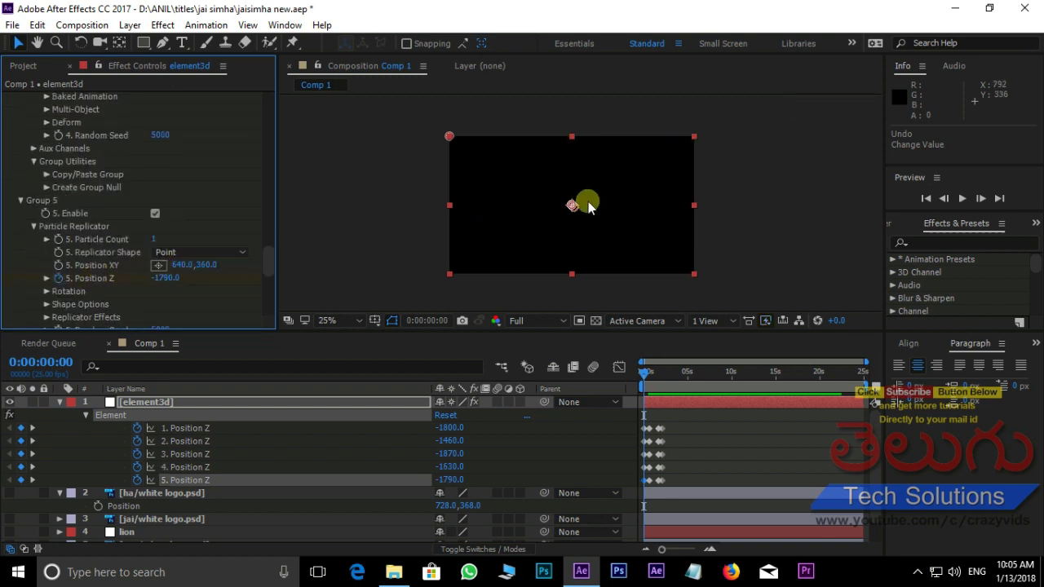
# Preview the fly-in animation twice, rewinding to the start in between.
pyautogui.press('space')
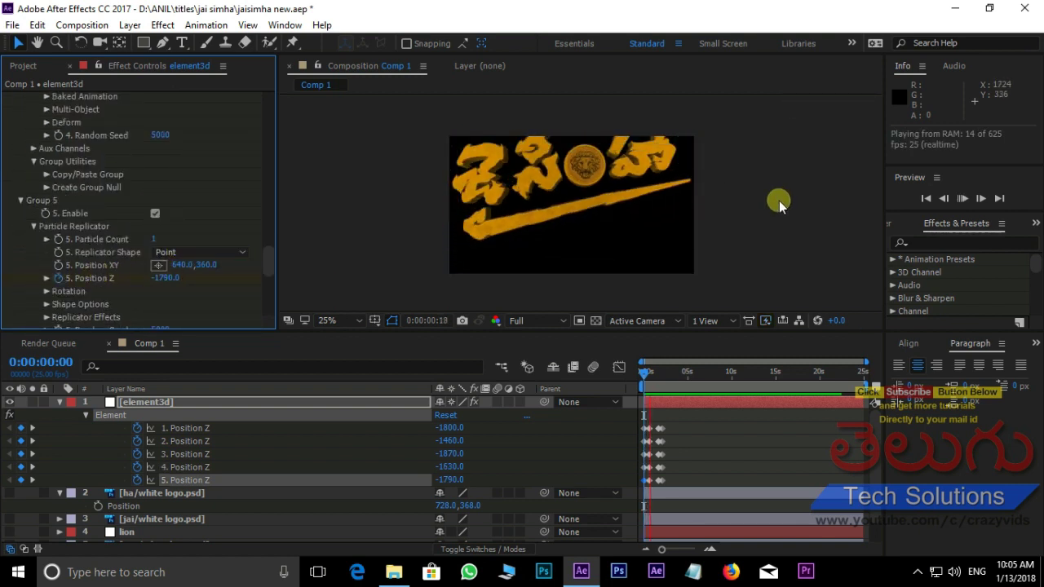
pyautogui.press('space')
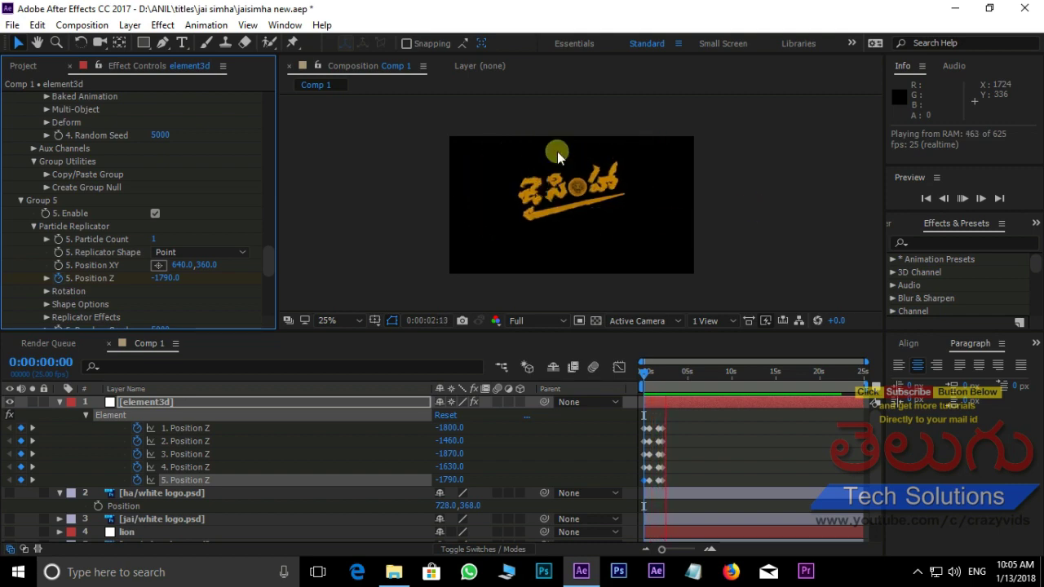
pyautogui.scroll(2, 567, 153)
pyautogui.moveTo(660, 379); pyautogui.dragTo(581, 372)
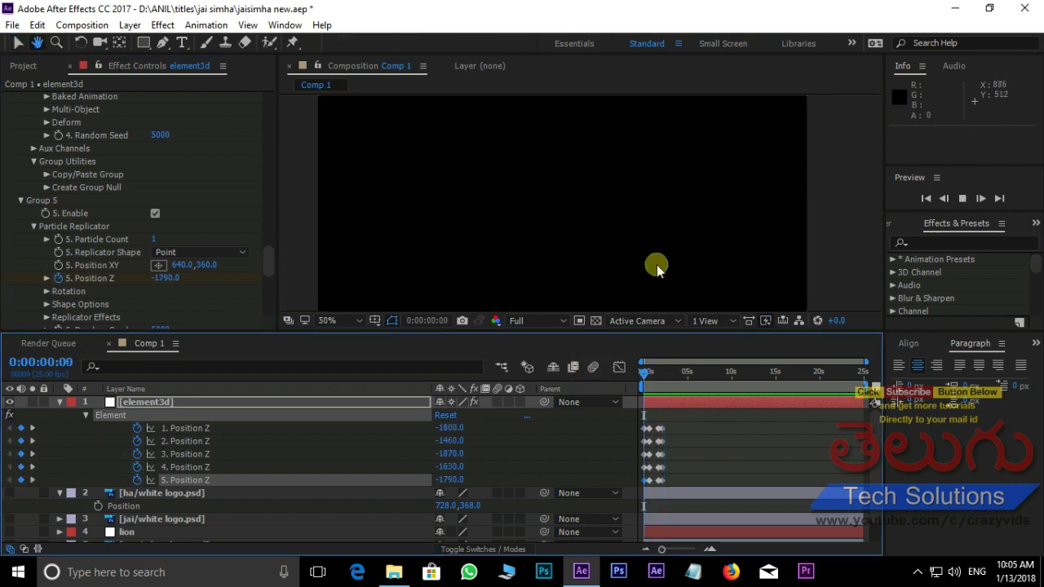
pyautogui.press('space')
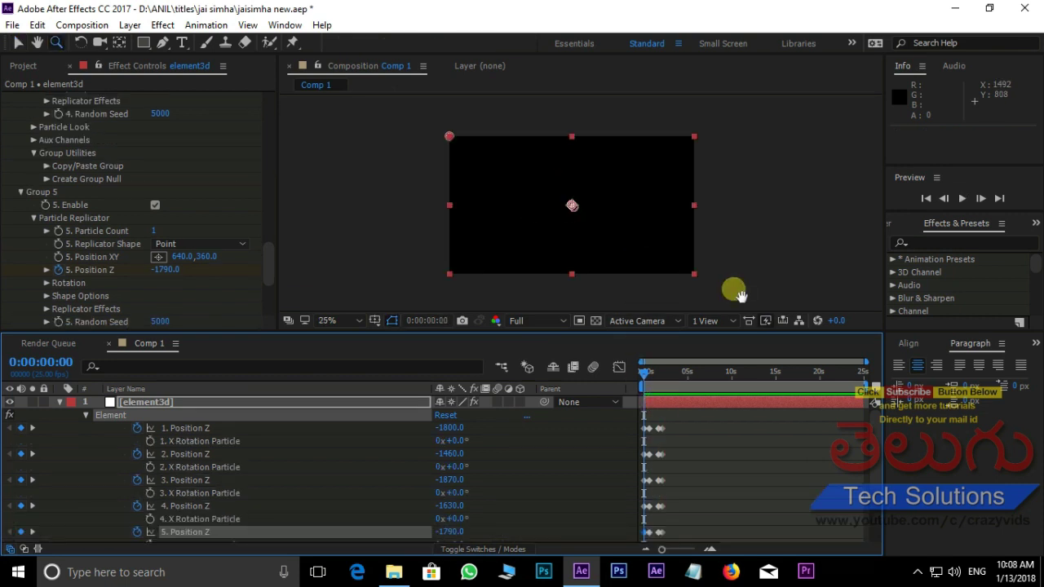
pyautogui.press('space')
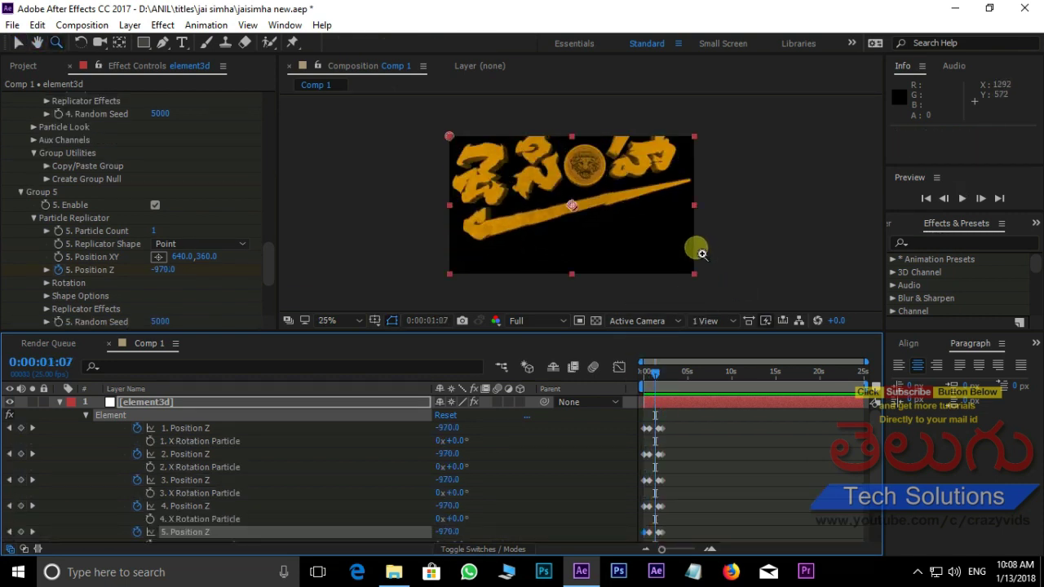
# Zoom the timeline in on the first seconds and move the time to 0:00:00:15.
pyautogui.moveTo(661, 549); pyautogui.dragTo(690, 553)
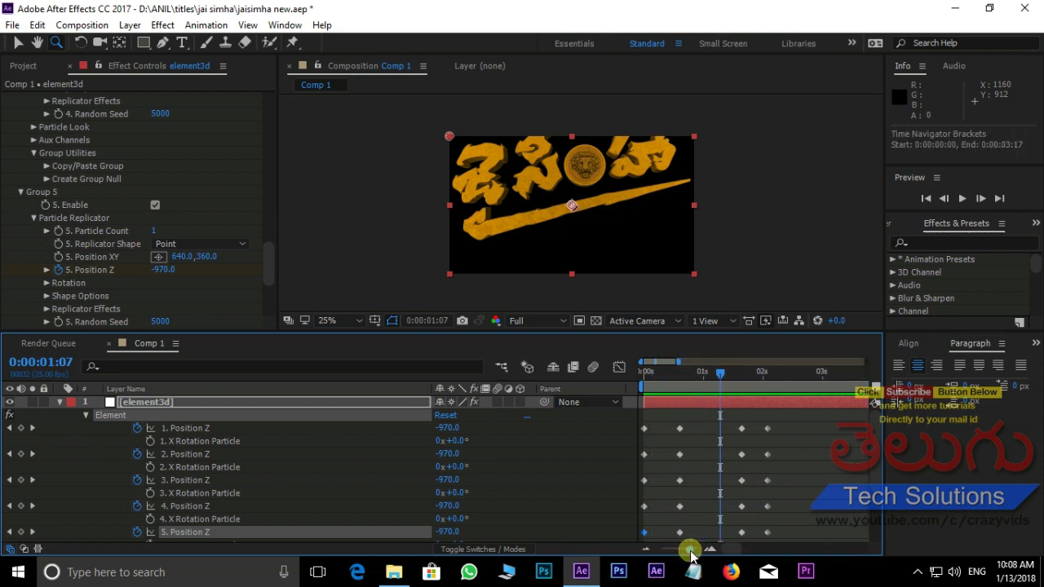
pyautogui.moveTo(722, 379)
pyautogui.mouseDown()
pyautogui.moveTo(787, 373)
pyautogui.moveTo(681, 372)
pyautogui.mouseUp()
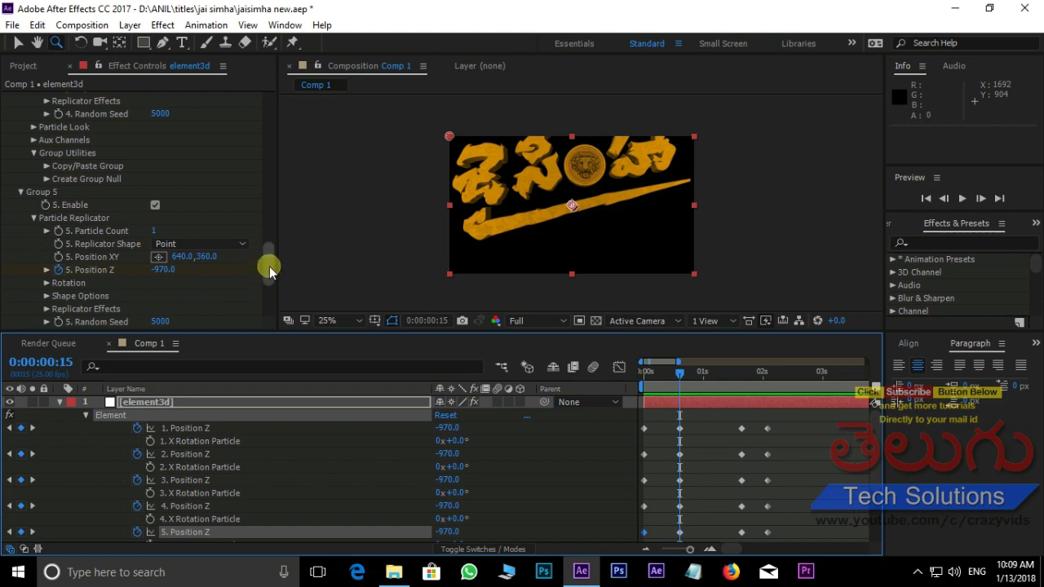
pyautogui.moveTo(269, 266); pyautogui.dragTo(270, 113)
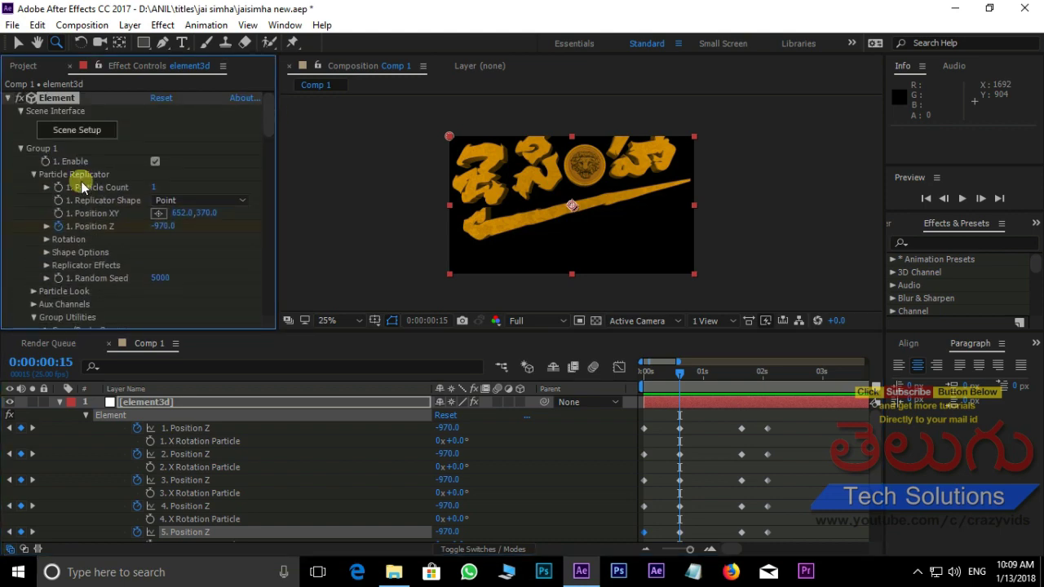
# Add a Y Rotation Part keyframe at 0:00:00:15 for Group 1's particles.
pyautogui.click(33, 175)
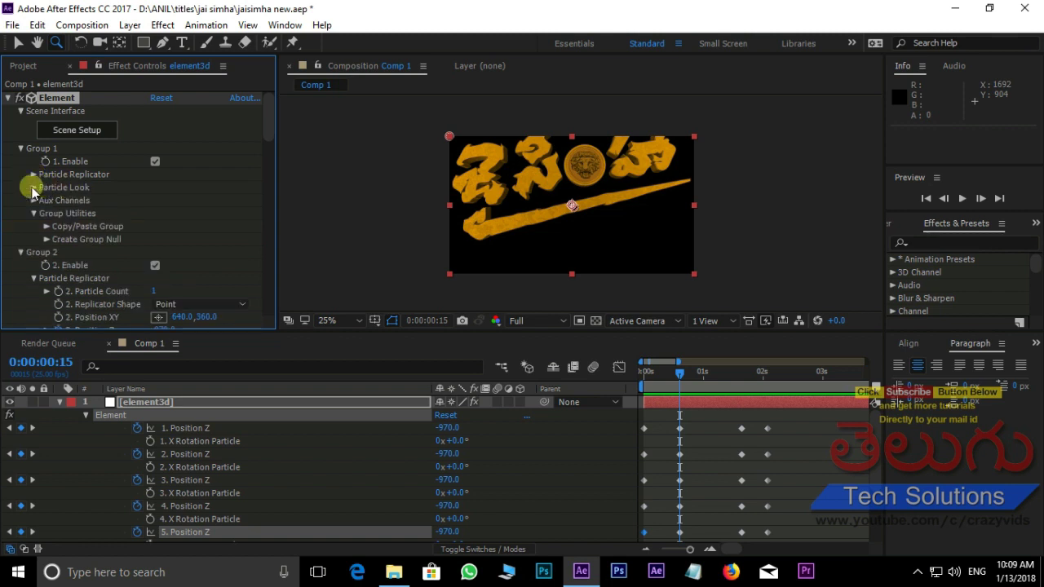
pyautogui.click(33, 187)
pyautogui.scroll(-3, 117, 189)
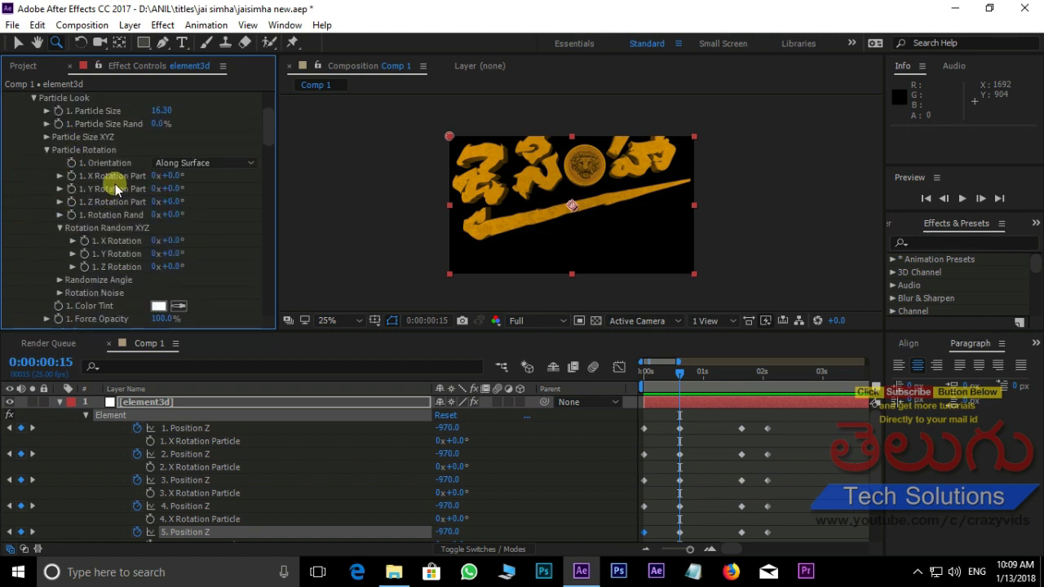
pyautogui.click(47, 150)
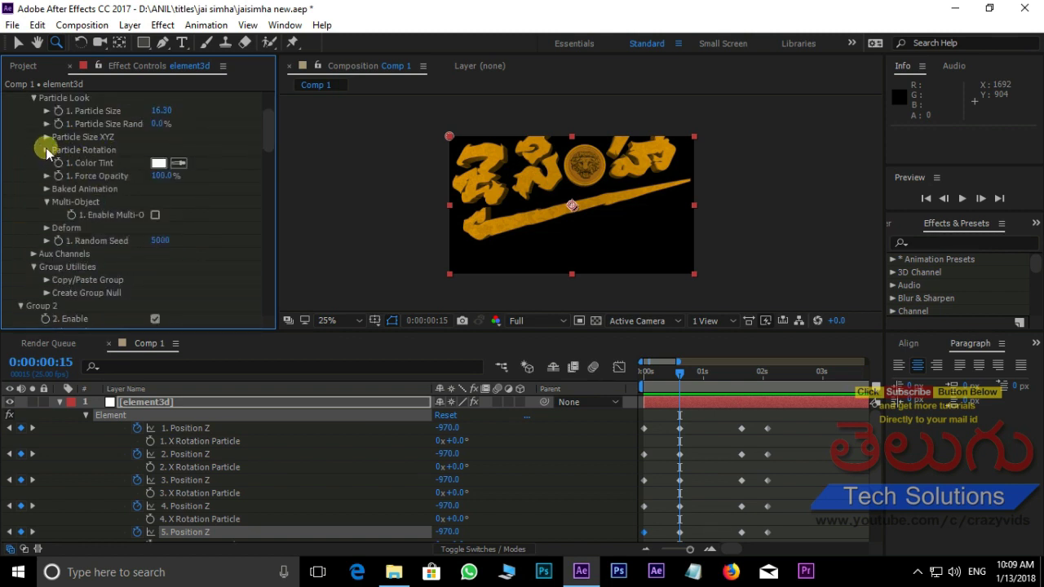
pyautogui.click(47, 150)
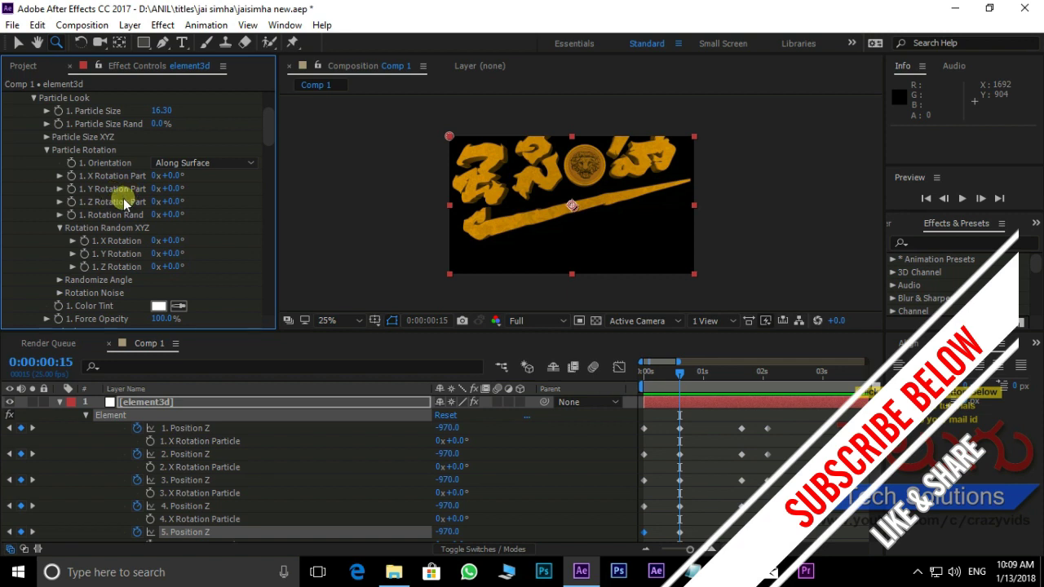
pyautogui.click(72, 188)
# Expose Particle Rotation for Groups 2 and 3 and keyframe their Y rotation.
pyautogui.scroll(-5, 114, 181)
pyautogui.scroll(-5, 116, 181)
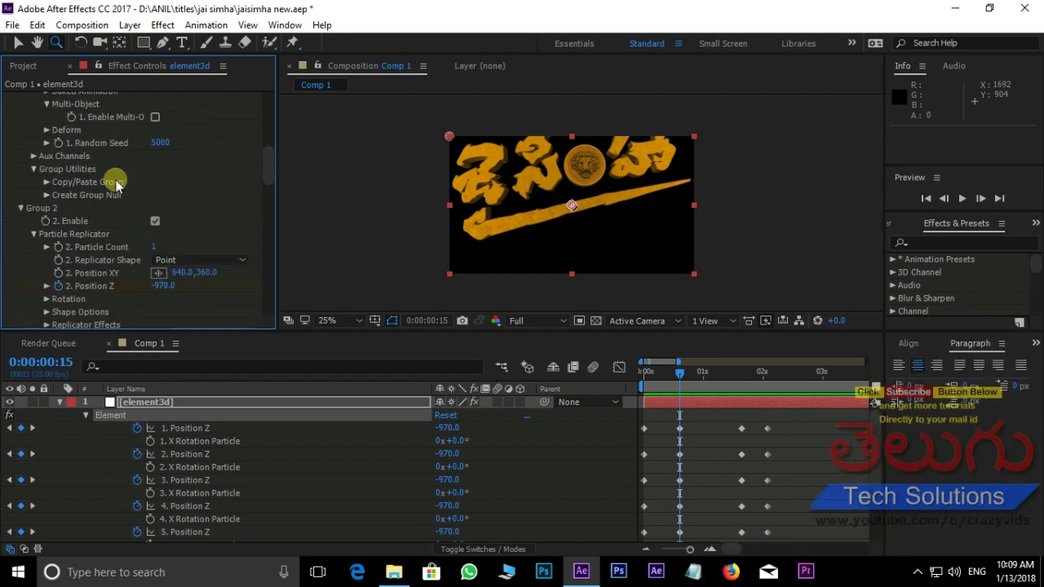
pyautogui.scroll(-5, 114, 175)
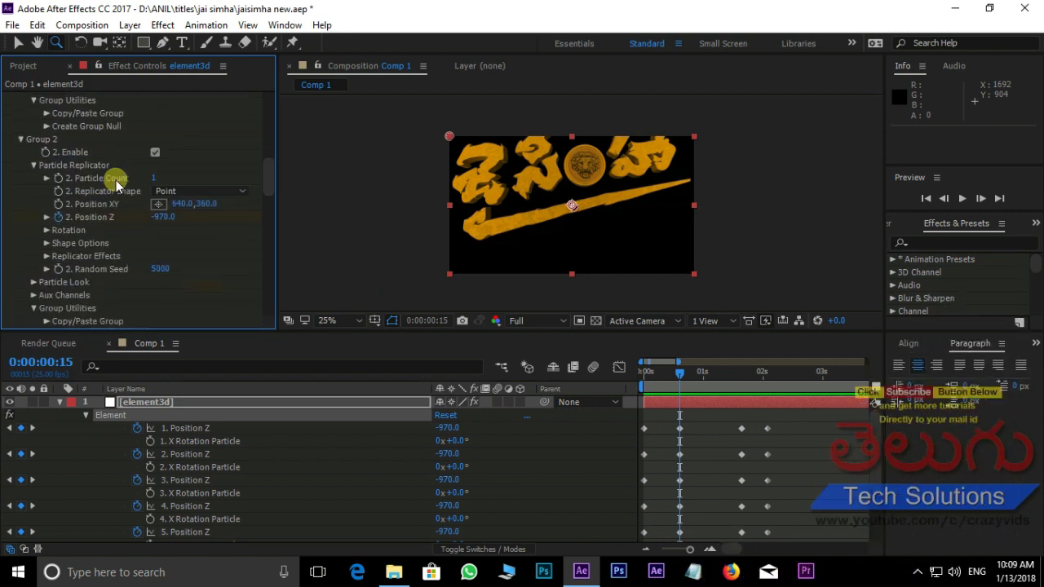
pyautogui.click(33, 167)
pyautogui.click(32, 179)
pyautogui.scroll(-3, 160, 151)
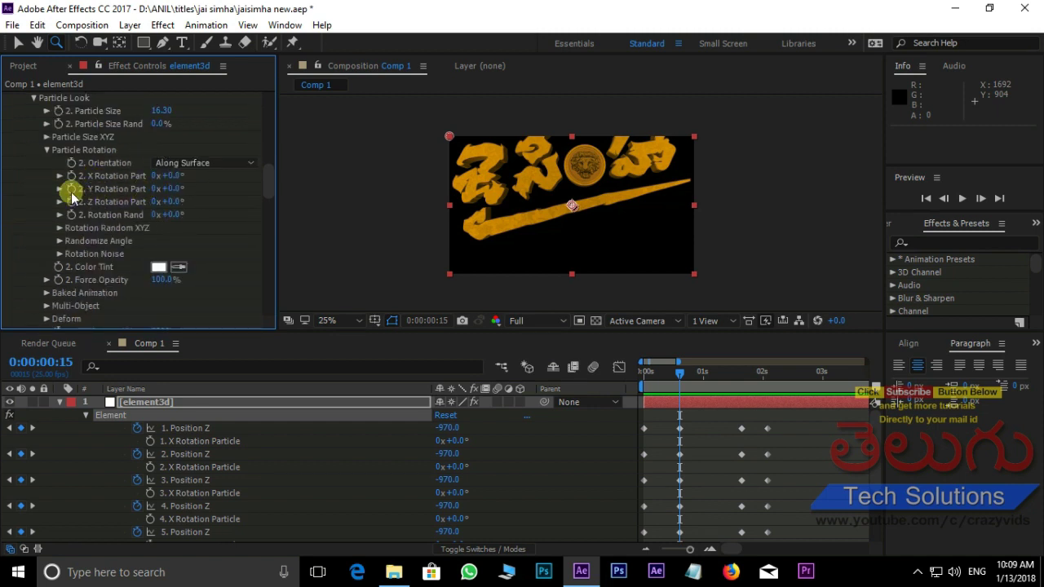
pyautogui.scroll(-5, 132, 192)
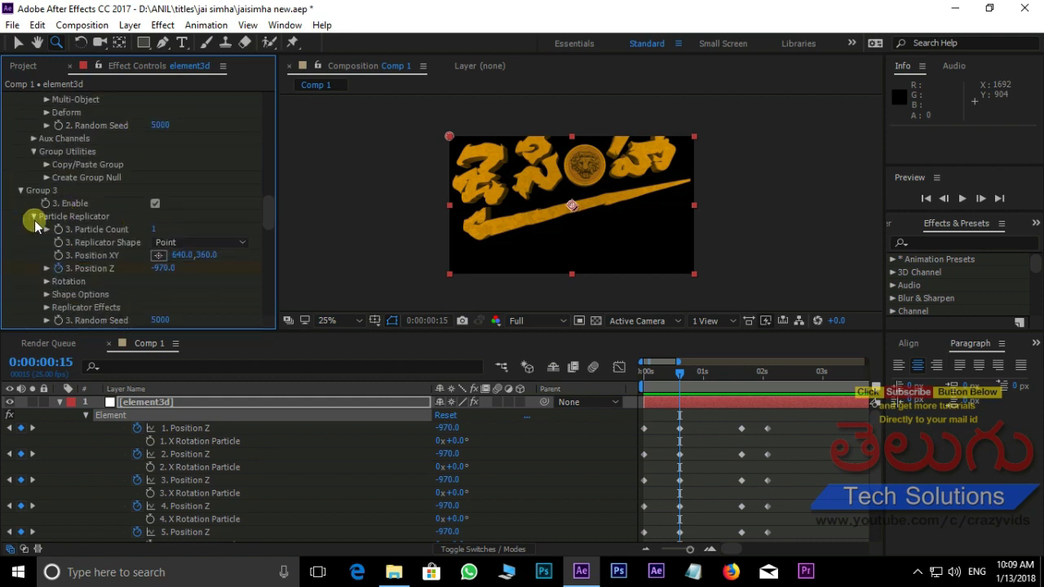
pyautogui.click(34, 217)
pyautogui.click(33, 229)
pyautogui.scroll(-3, 122, 204)
pyautogui.click(121, 196)
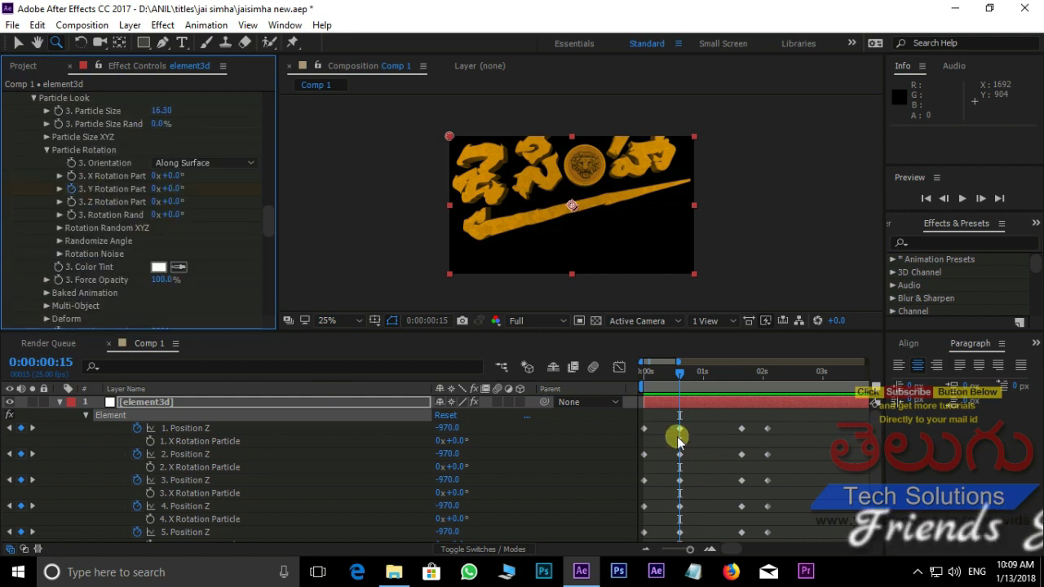
# Keyframe the Y Rotation Part for Groups 4 and 5 at 0:00:00:15.
pyautogui.scroll(-5, 82, 204)
pyautogui.click(33, 148)
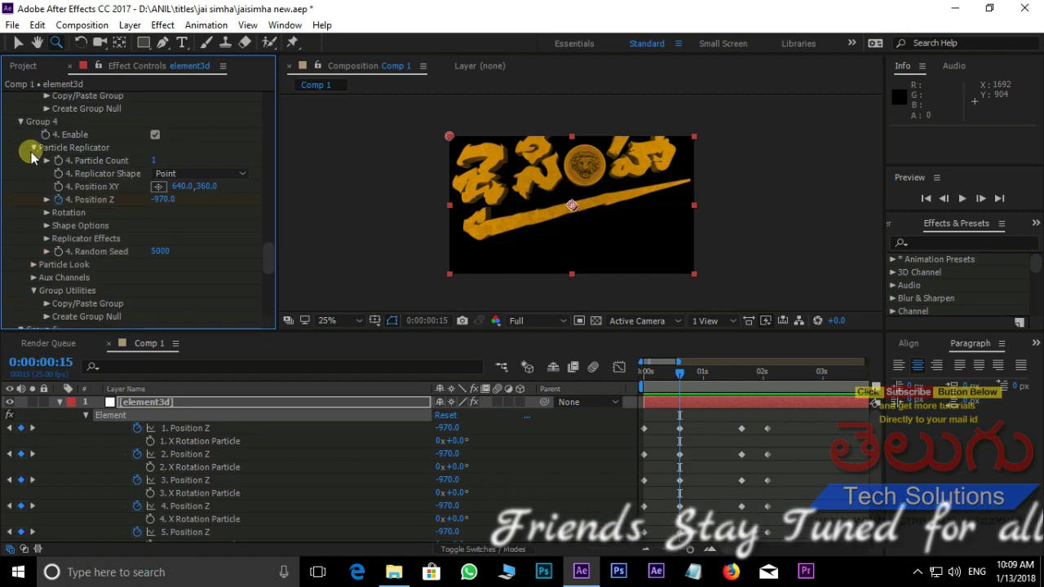
pyautogui.click(33, 148)
pyautogui.click(34, 160)
pyautogui.scroll(-5, 131, 208)
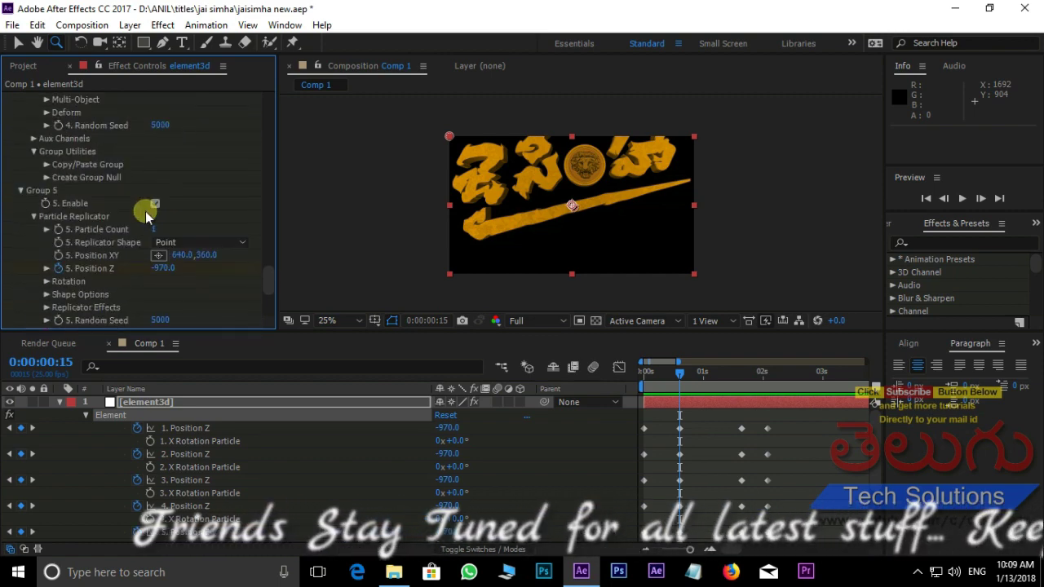
pyautogui.scroll(-5, 94, 178)
pyautogui.scroll(-3, 36, 195)
pyautogui.click(37, 196)
pyautogui.scroll(-5, 150, 198)
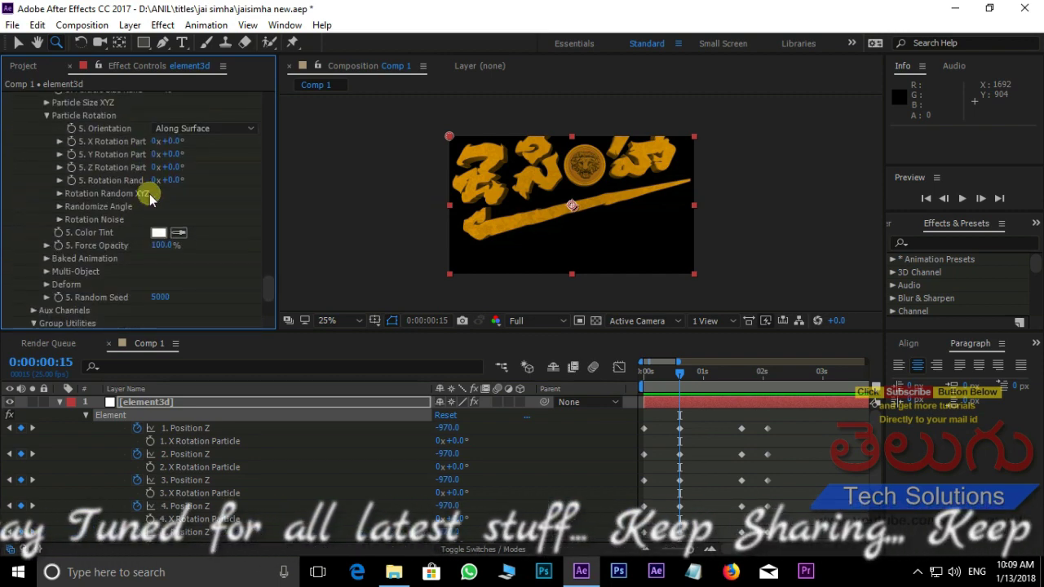
pyautogui.click(72, 154)
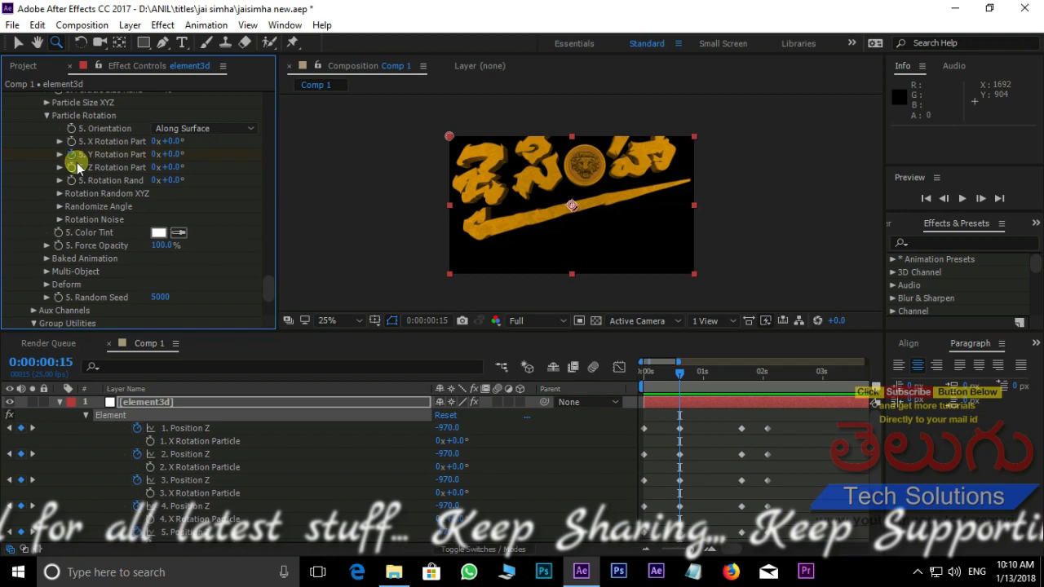
# Show the element3d layer's keyframed properties and move the playhead to 0:00:01:16.
pyautogui.click(337, 402)
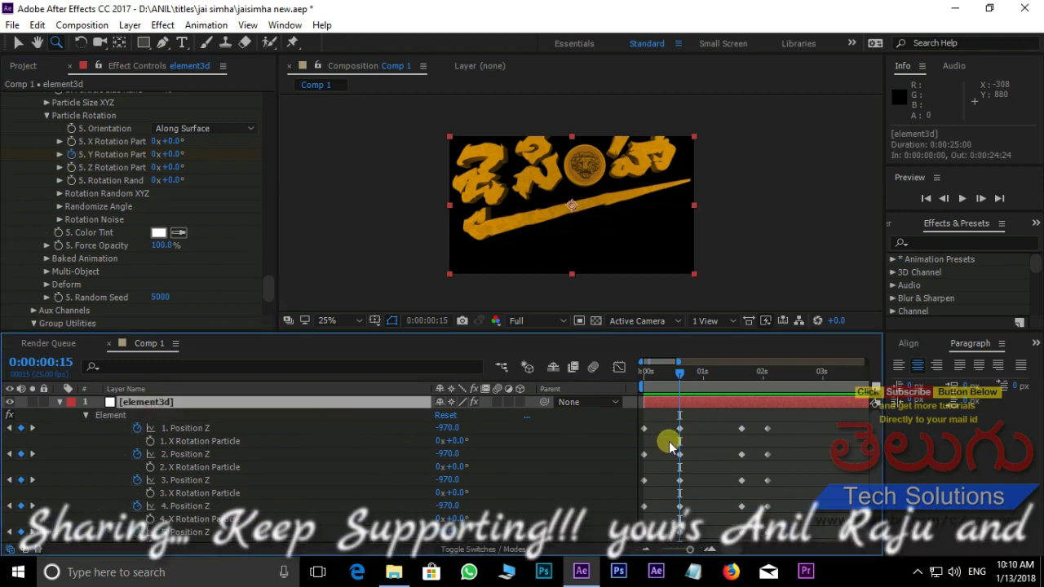
pyautogui.press('u')
pyautogui.press('u')
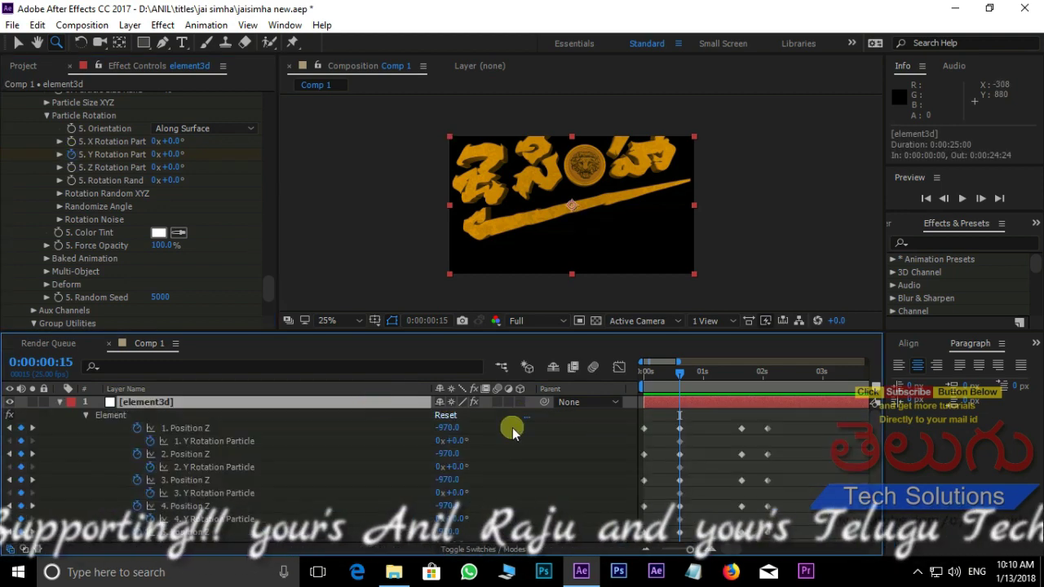
pyautogui.moveTo(679, 368); pyautogui.dragTo(707, 372)
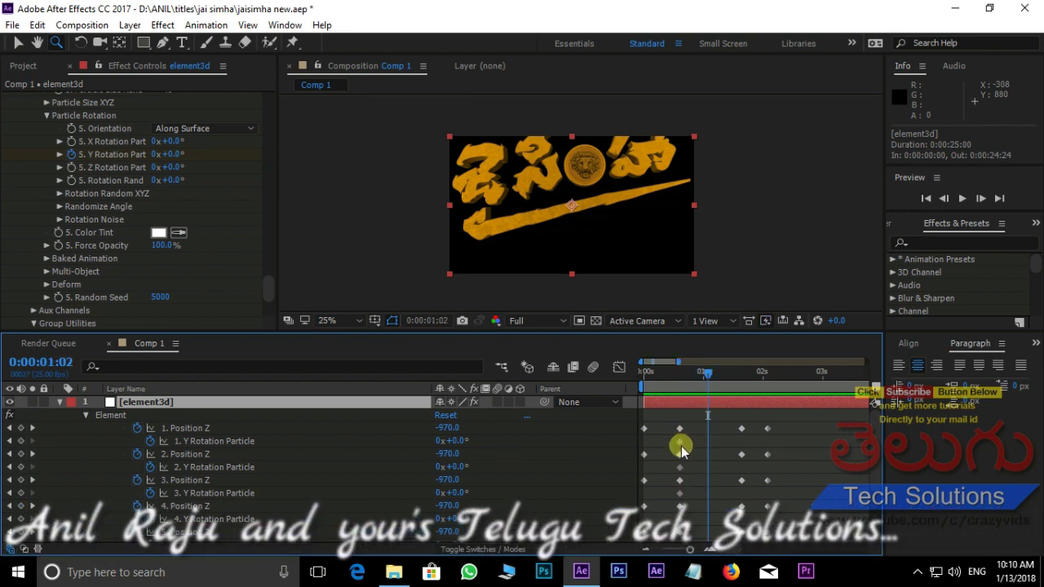
pyautogui.click(713, 374)
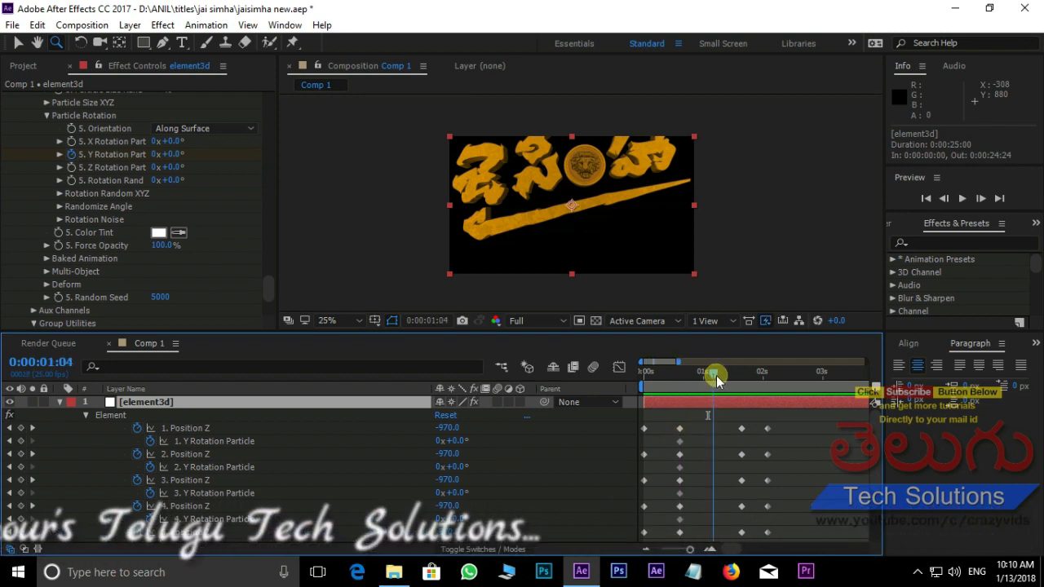
pyautogui.moveTo(716, 377); pyautogui.dragTo(741, 375)
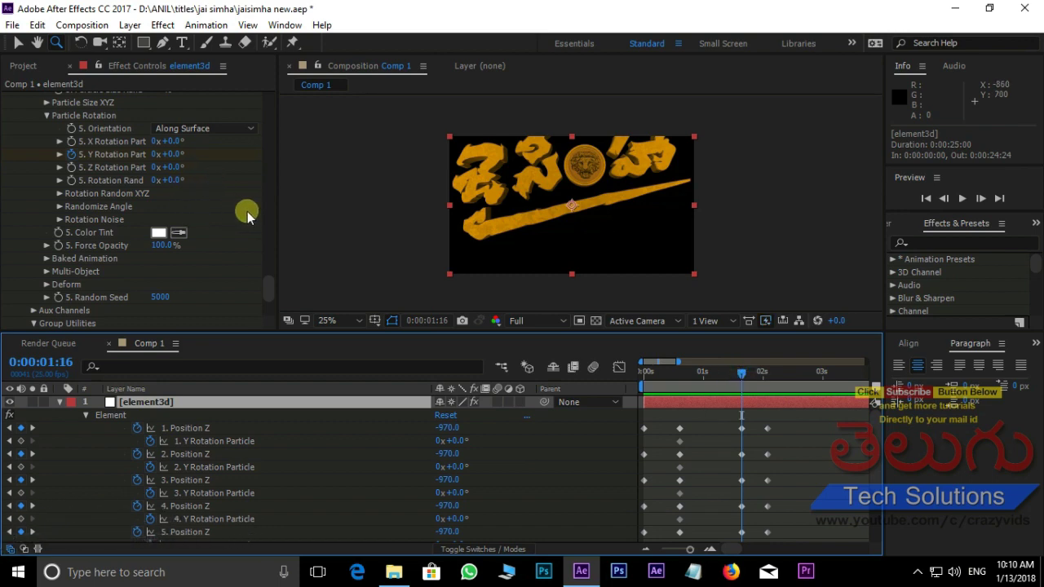
pyautogui.moveTo(269, 303); pyautogui.dragTo(287, 100)
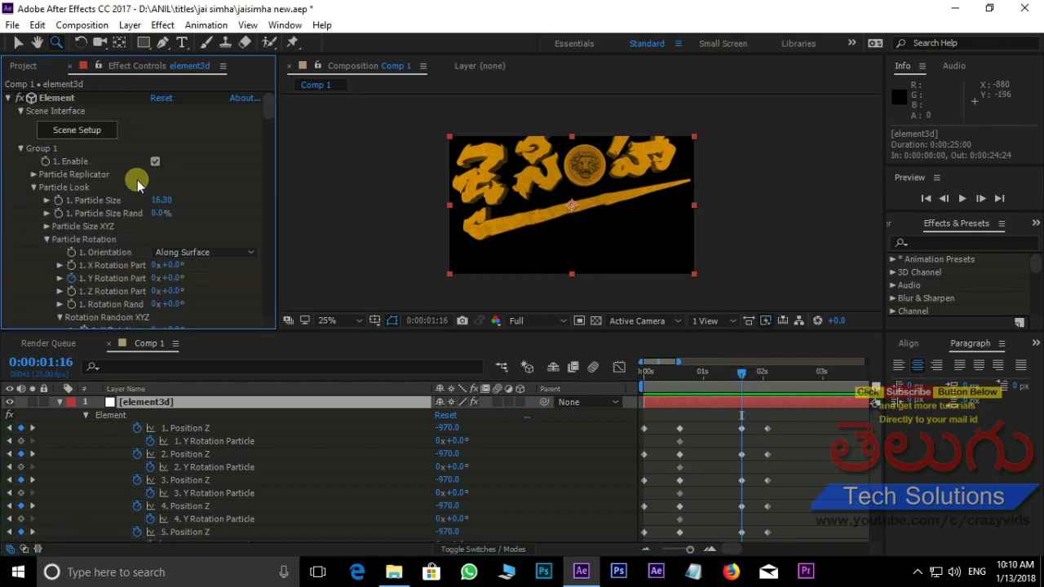
pyautogui.scroll(-1, 206, 200)
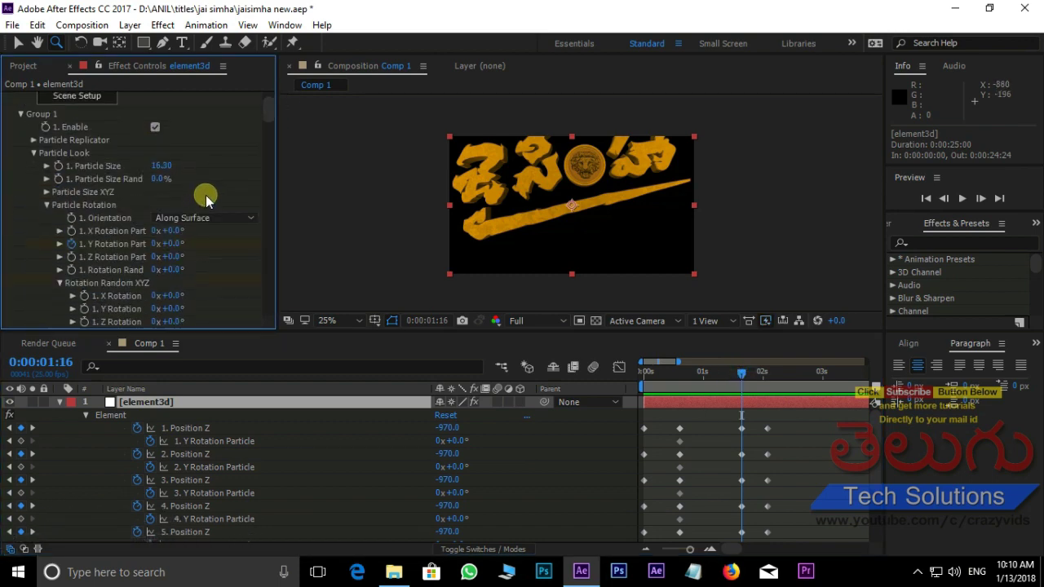
# Set the Y particle rotation of Groups 1, 2 and 3 to -25°.
pyautogui.moveTo(179, 247); pyautogui.dragTo(168, 245)
pyautogui.click(172, 244)
pyautogui.write('-25')
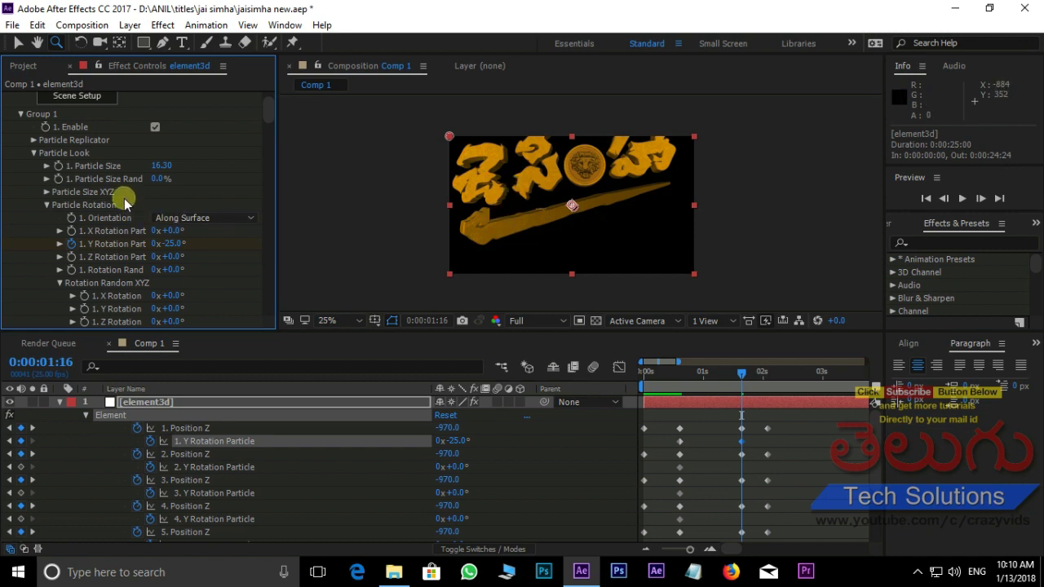
pyautogui.scroll(-6, 130, 188)
pyautogui.scroll(-6, 140, 185)
pyautogui.scroll(-2, 141, 178)
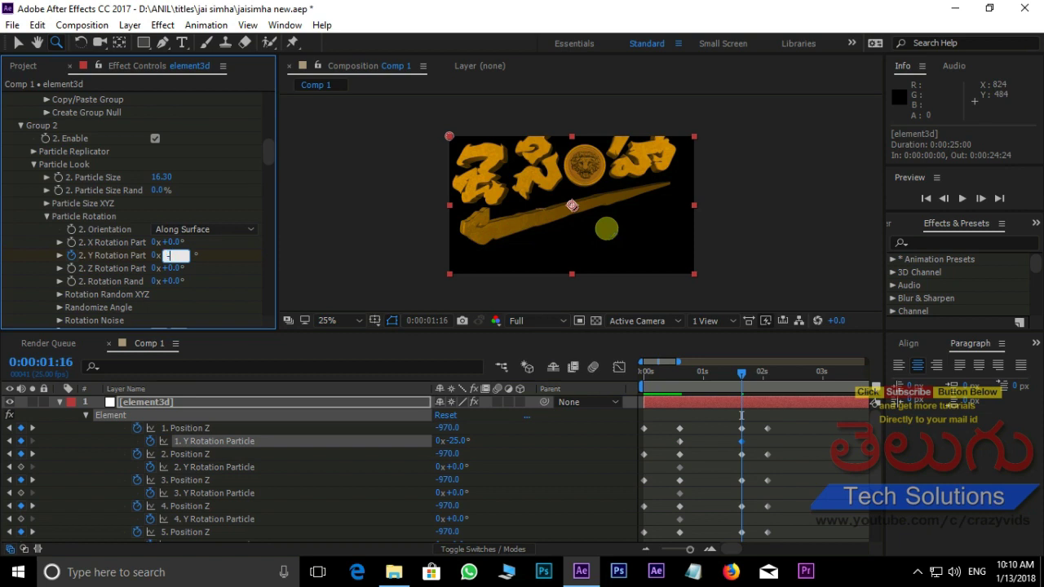
pyautogui.write('25.0')
pyautogui.press('Return')
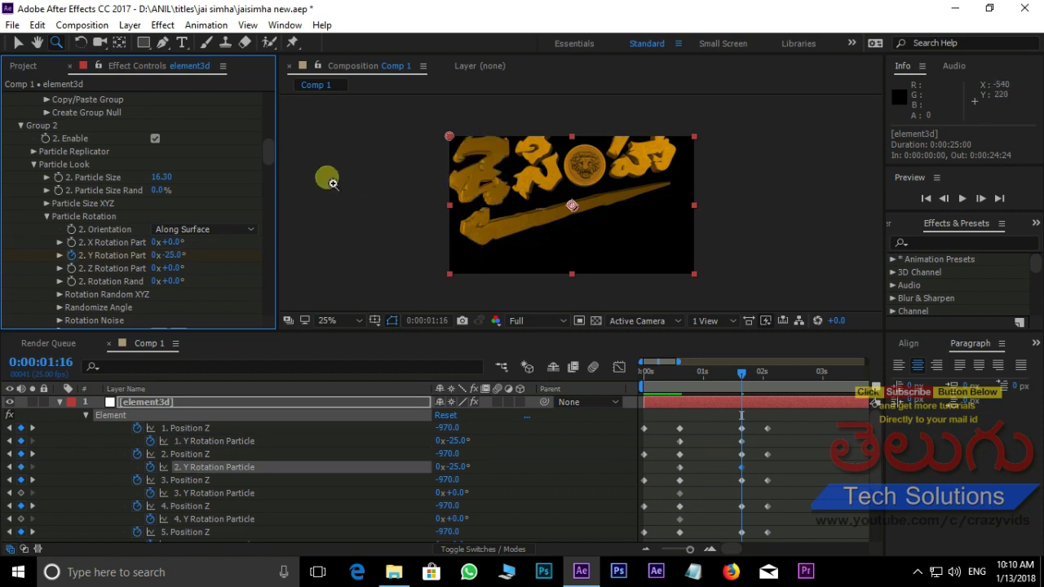
pyautogui.scroll(-10, 178, 247)
pyautogui.scroll(-1, 179, 248)
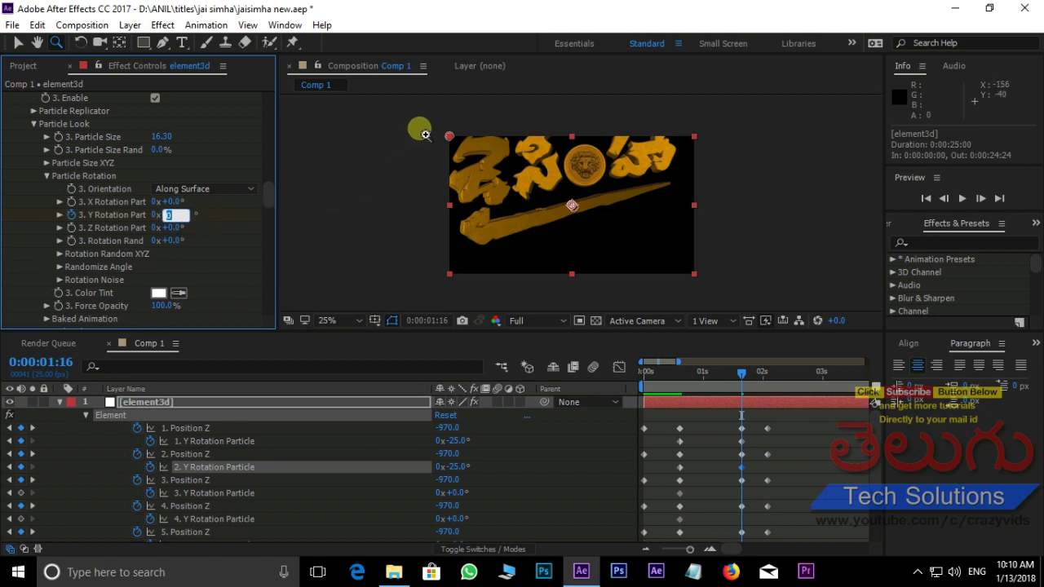
pyautogui.write('-25')
pyautogui.press('Return')
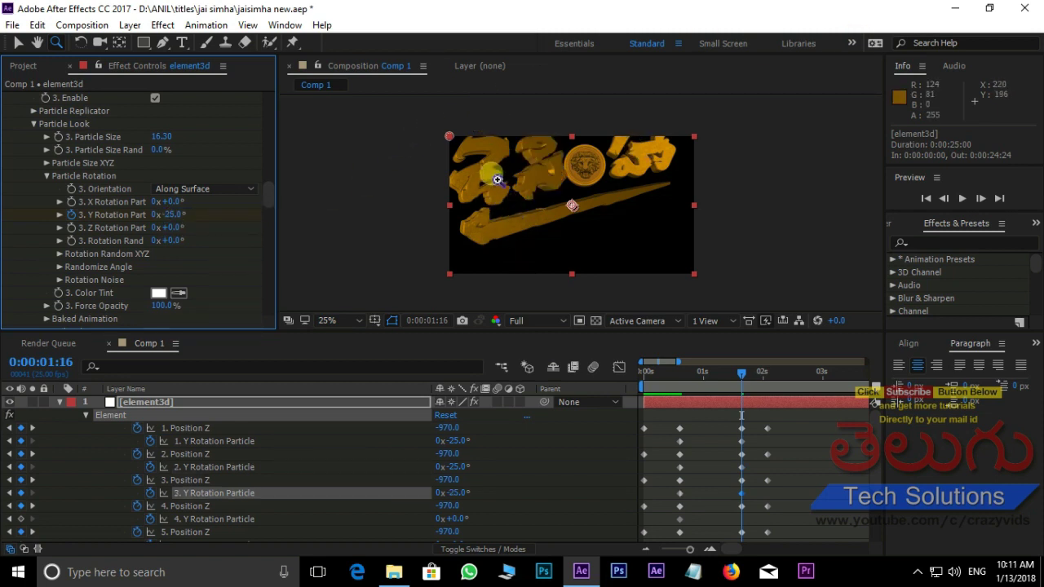
# Set Groups 4 and 5 Y rotation to -25°, then move the playhead to 0:00:02:02.
pyautogui.scroll(-5, 163, 212)
pyautogui.click(167, 208)
pyautogui.write('-25')
pyautogui.press('Return')
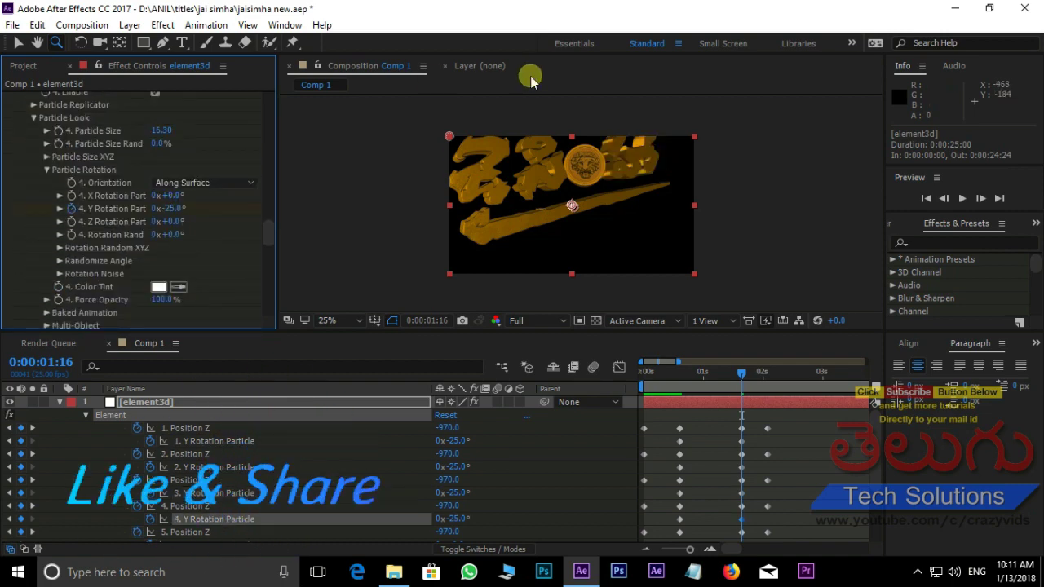
pyautogui.scroll(-6, 201, 237)
pyautogui.click(180, 239)
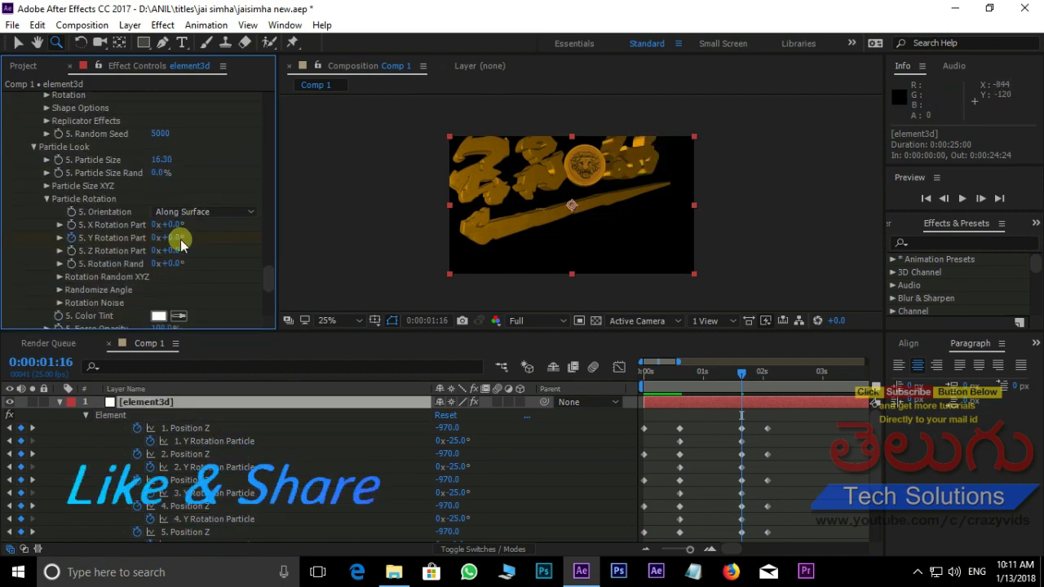
pyautogui.write('25')
pyautogui.press('Return')
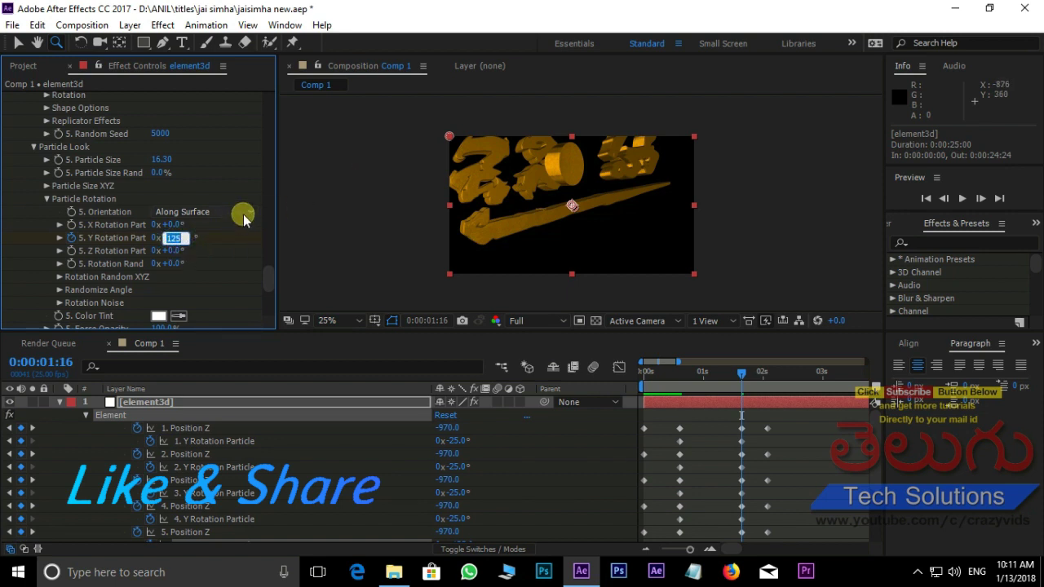
pyautogui.write('-25')
pyautogui.press('Return')
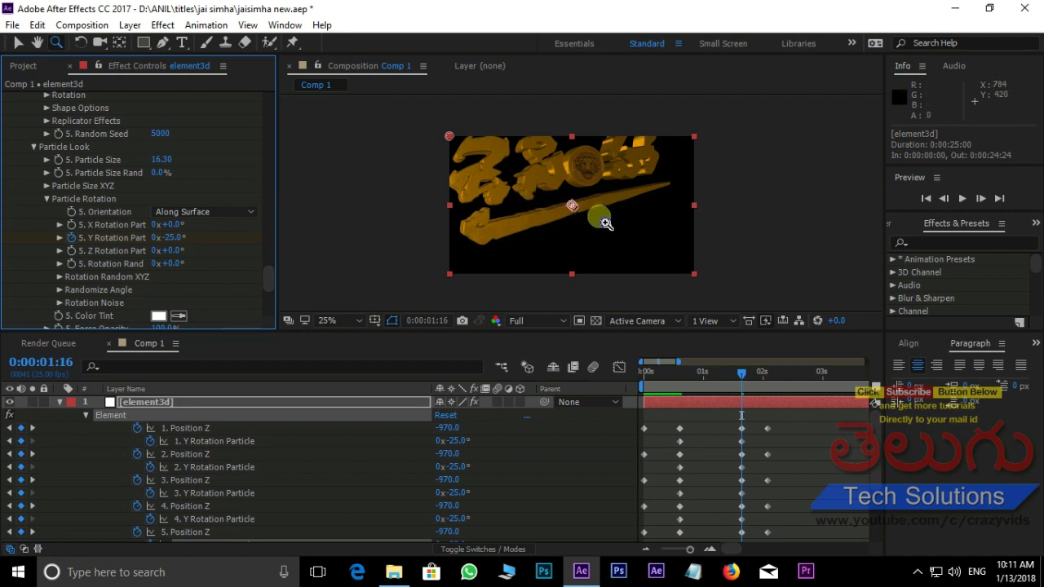
pyautogui.moveTo(746, 379); pyautogui.dragTo(769, 380)
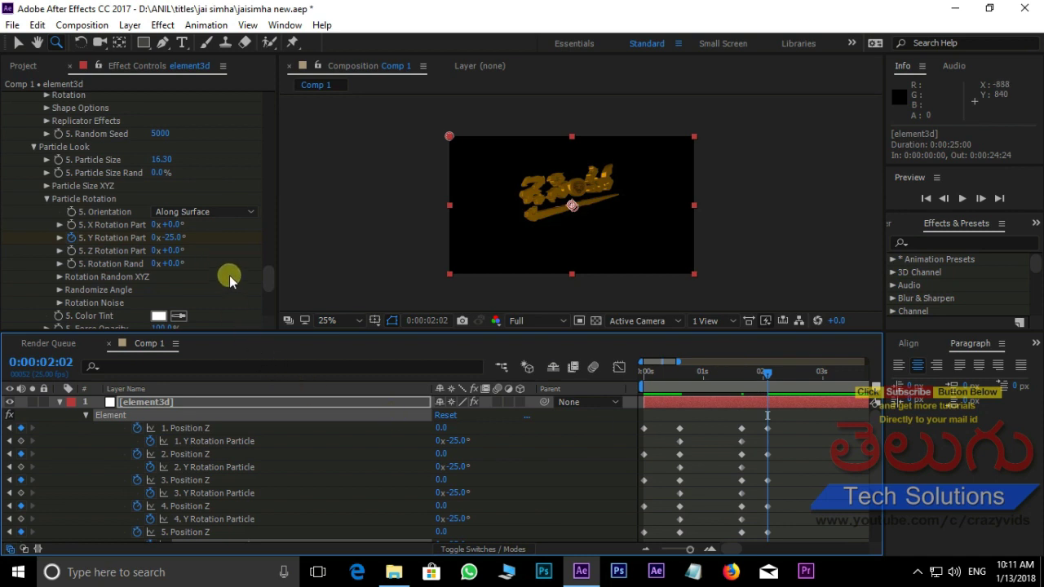
# Reset Y rotation of Groups 5 through 1 to 0° at 0:00:02:02, then preview from the start.
pyautogui.click(174, 237)
pyautogui.write('0')
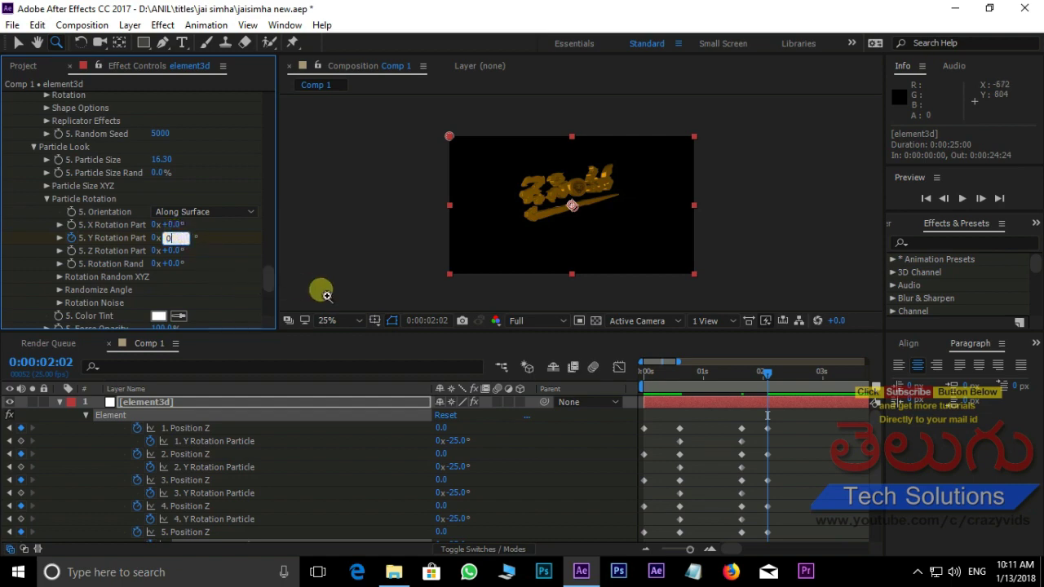
pyautogui.scroll(10, 267, 282)
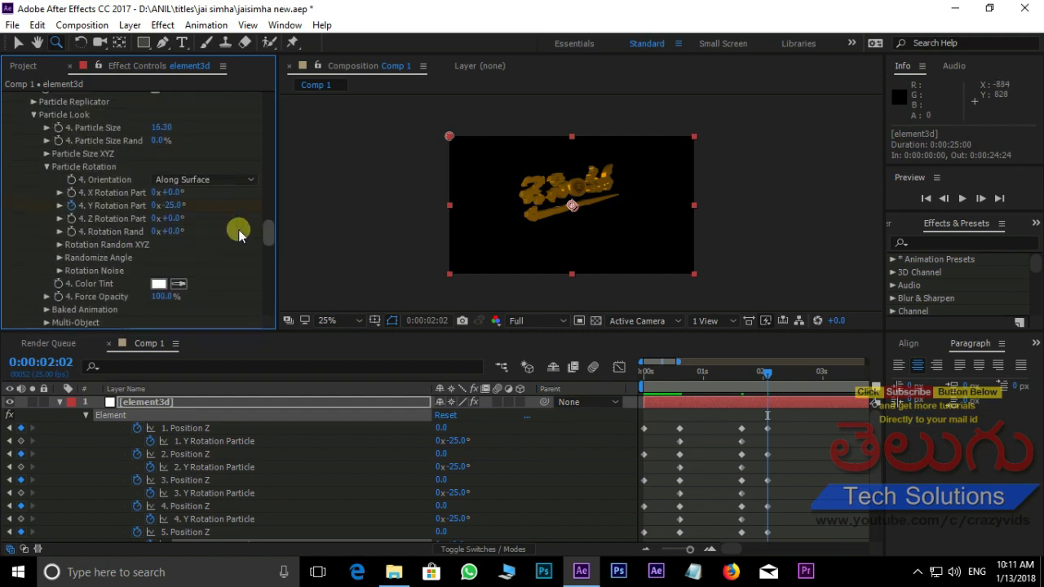
pyautogui.write('0')
pyautogui.press('Return')
pyautogui.write('0')
pyautogui.press('Return')
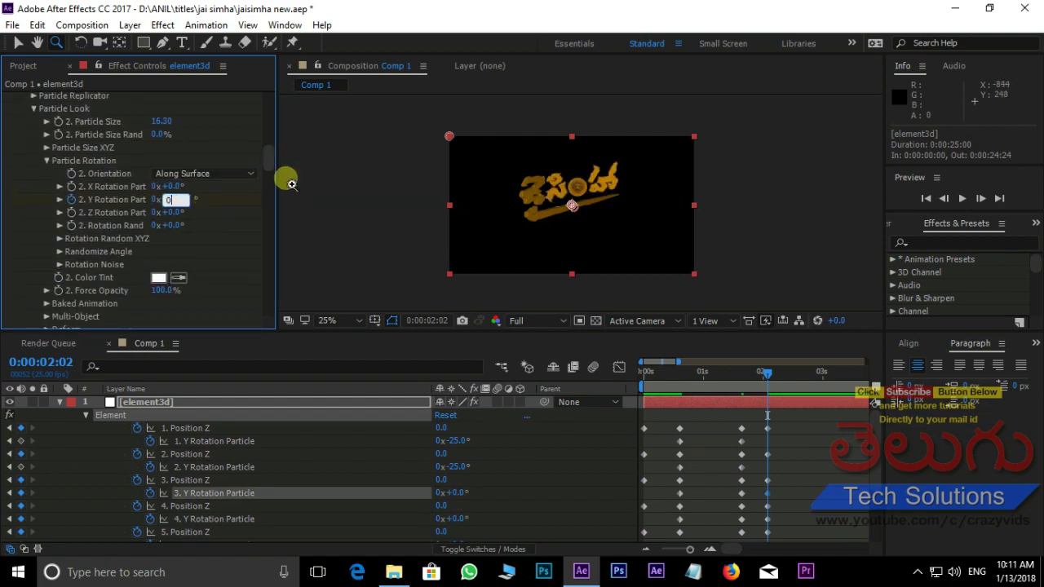
pyautogui.moveTo(268, 158); pyautogui.dragTo(268, 133)
pyautogui.click(176, 199)
pyautogui.press('Return')
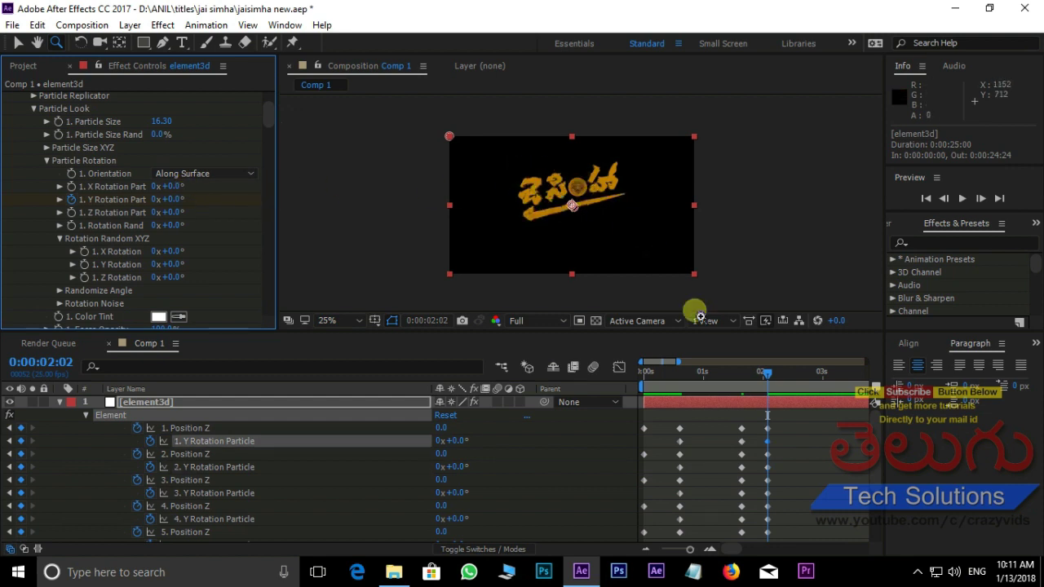
pyautogui.moveTo(771, 375); pyautogui.dragTo(653, 377)
pyautogui.press('space')
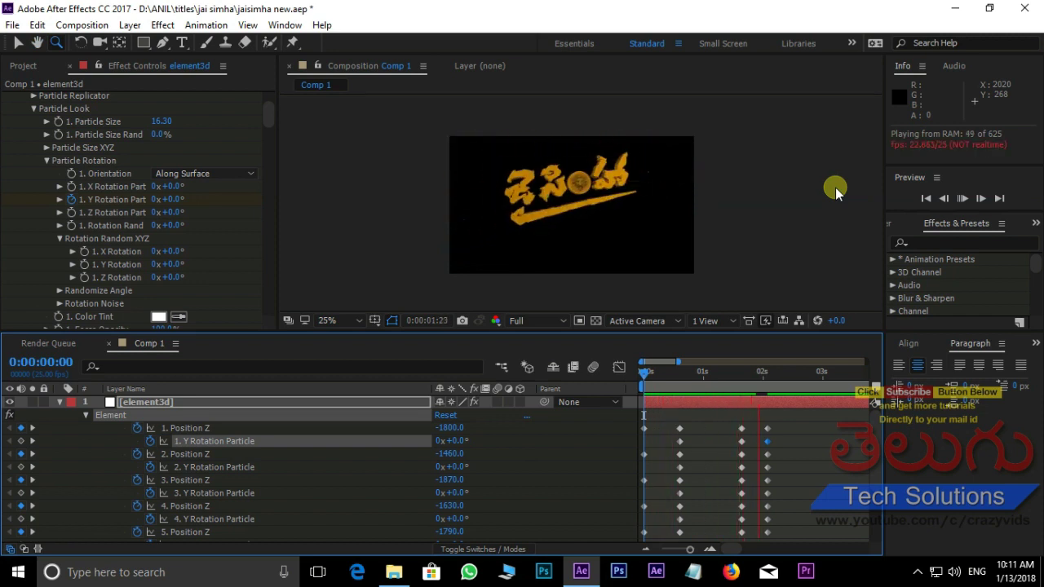
# Stop playback at 0:00:02:18, end the work area there, and return to the first frame.
pyautogui.click(806, 401)
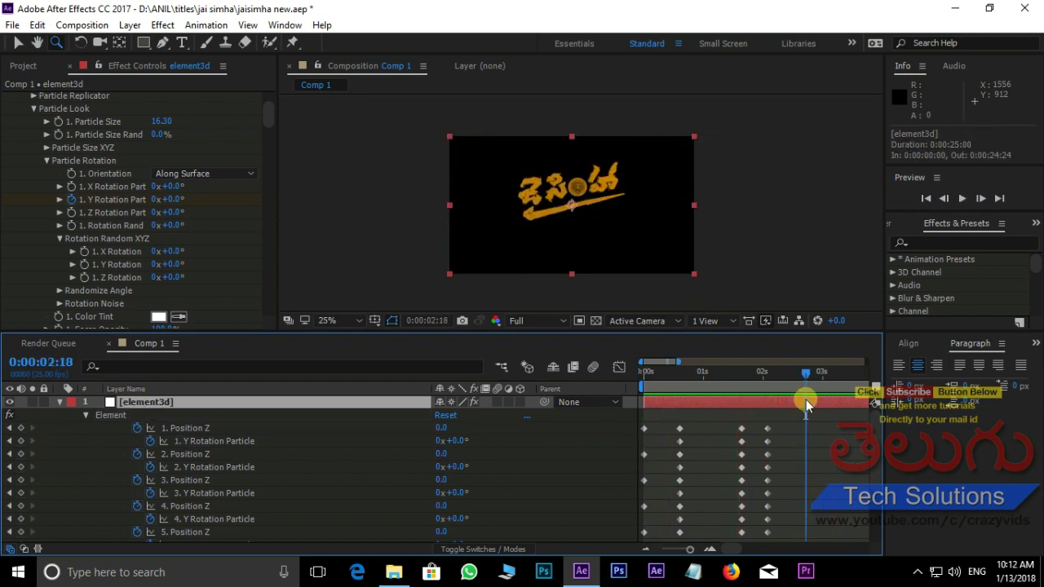
pyautogui.press('n')
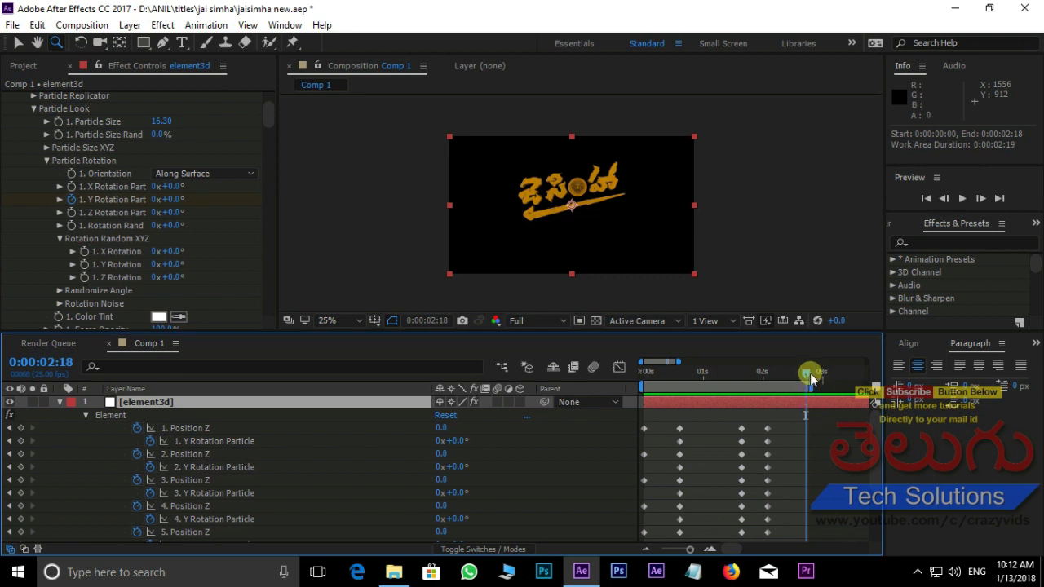
pyautogui.moveTo(808, 377); pyautogui.dragTo(628, 372)
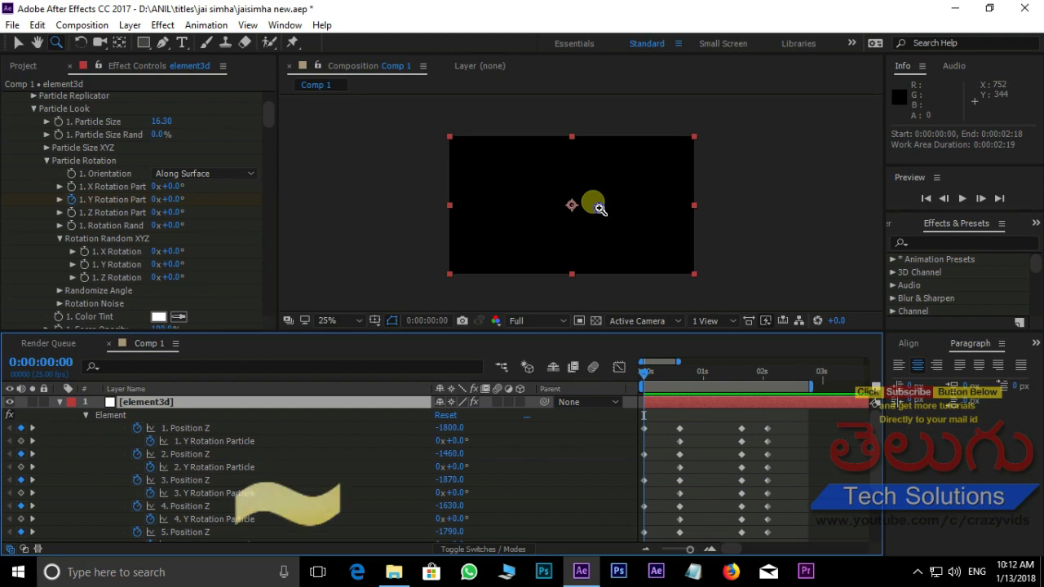
# Preview the title at 50% in the maximized viewer, then restore the panel layout.
pyautogui.press('`')
pyautogui.press('.')
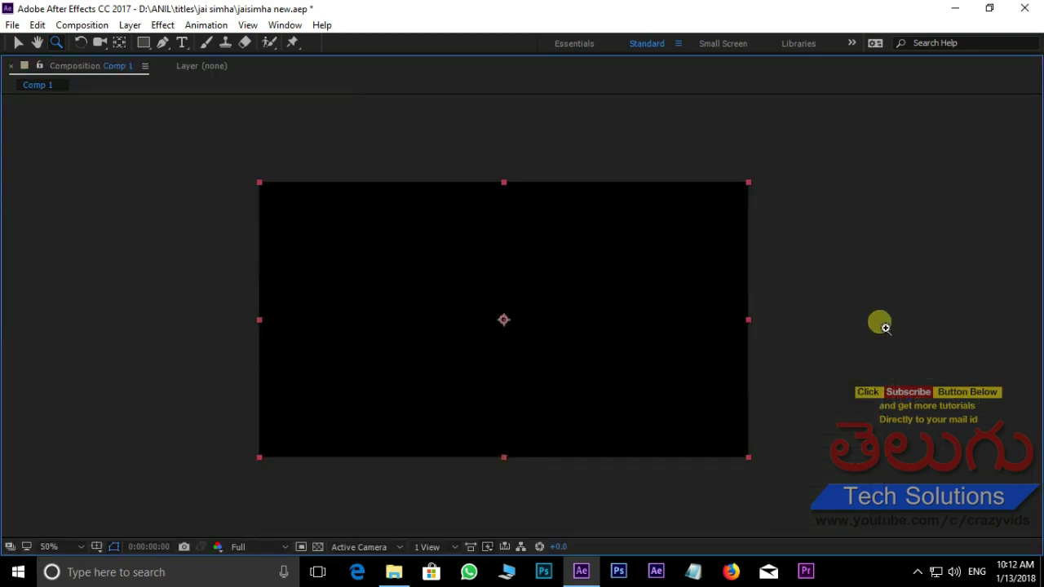
pyautogui.moveTo(881, 321); pyautogui.dragTo(895, 307)
pyautogui.press('space')
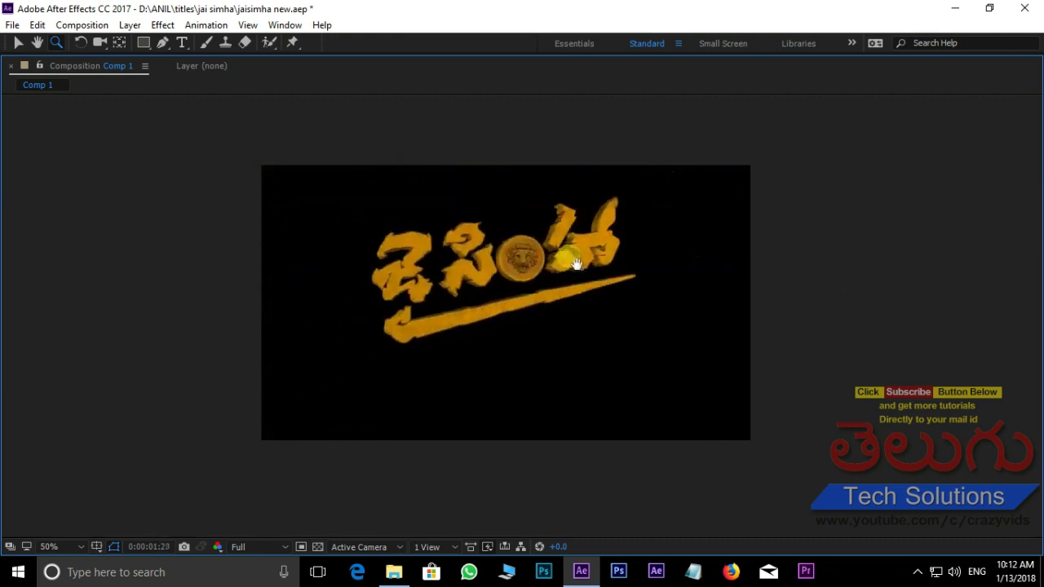
pyautogui.press('space')
pyautogui.press('`')
# Drag the last keyframe columns of all rows earlier and preview the tighter timing.
pyautogui.moveTo(804, 413); pyautogui.dragTo(743, 534)
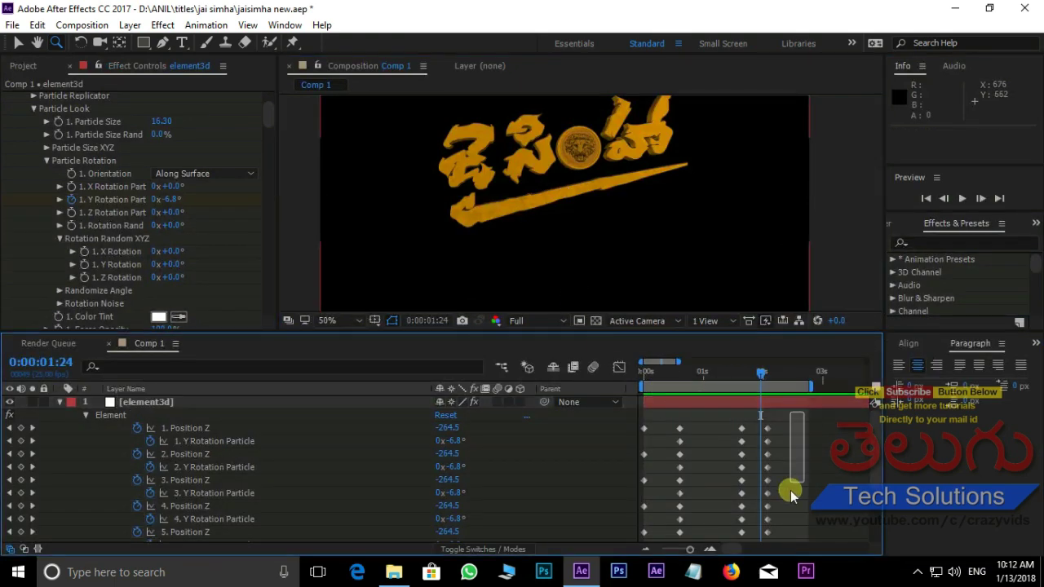
pyautogui.scroll(-3, 751, 521)
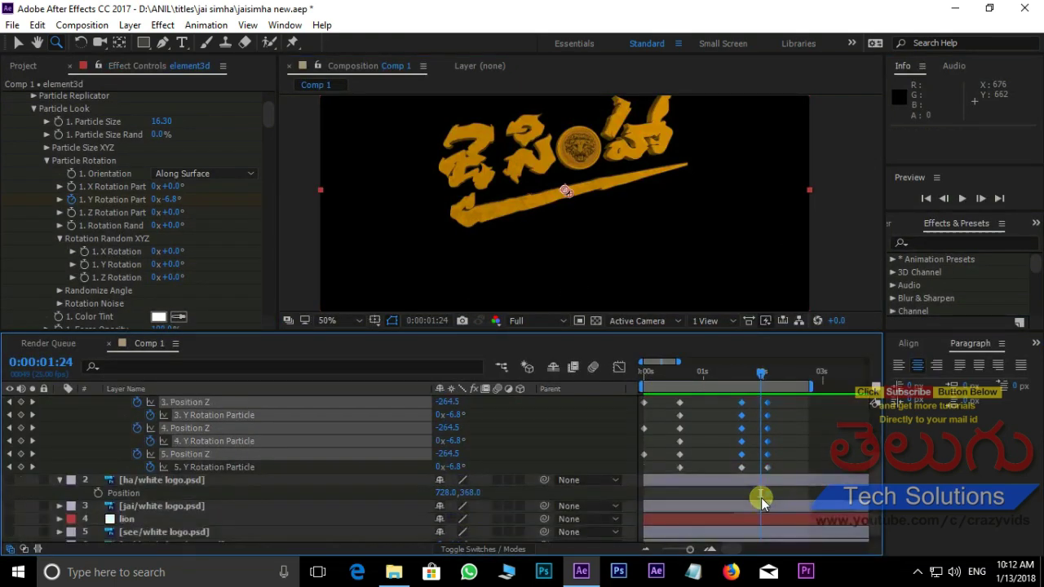
pyautogui.scroll(3, 775, 473)
pyautogui.moveTo(795, 420); pyautogui.dragTo(792, 500)
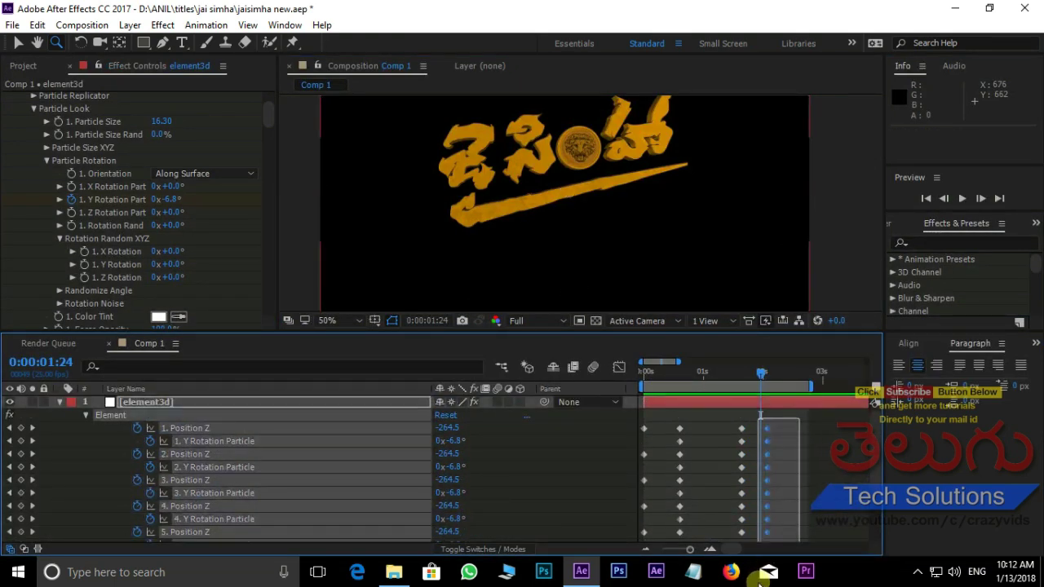
pyautogui.scroll(-3, 783, 489)
pyautogui.moveTo(741, 459)
pyautogui.mouseDown()
pyautogui.moveTo(718, 462)
pyautogui.moveTo(729, 457)
pyautogui.moveTo(700, 440)
pyautogui.mouseUp()
pyautogui.press('space')
pyautogui.scroll(-1, 645, 191)
pyautogui.scroll(1, 690, 261)
pyautogui.scroll(3, 629, 442)
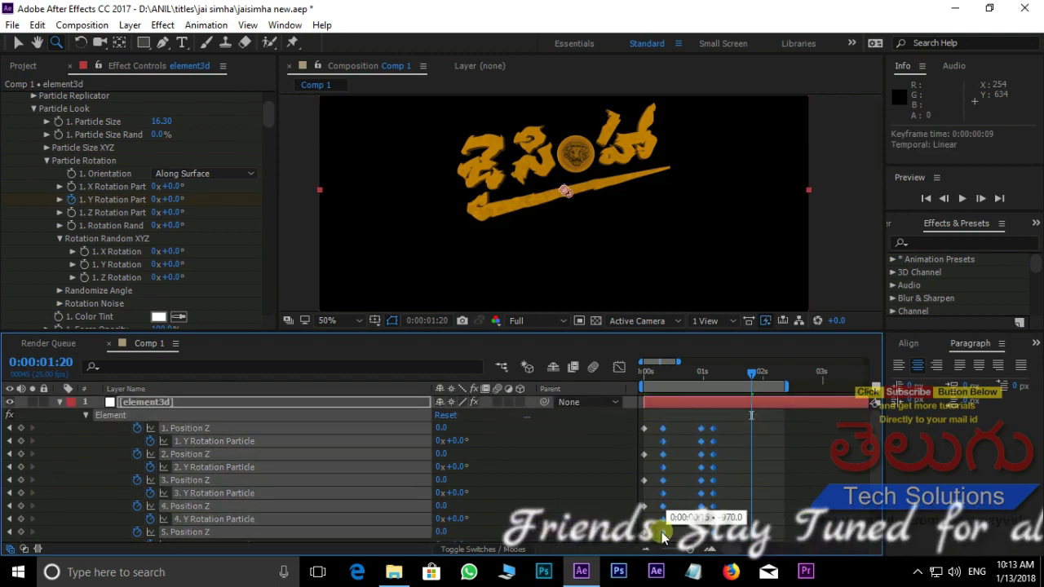
pyautogui.press('space')
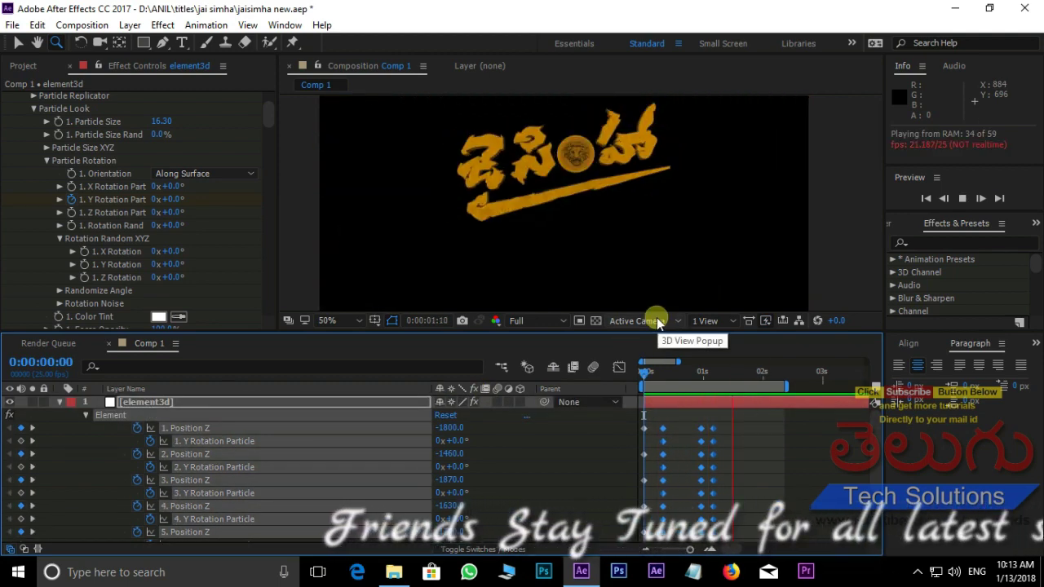
pyautogui.click(764, 448)
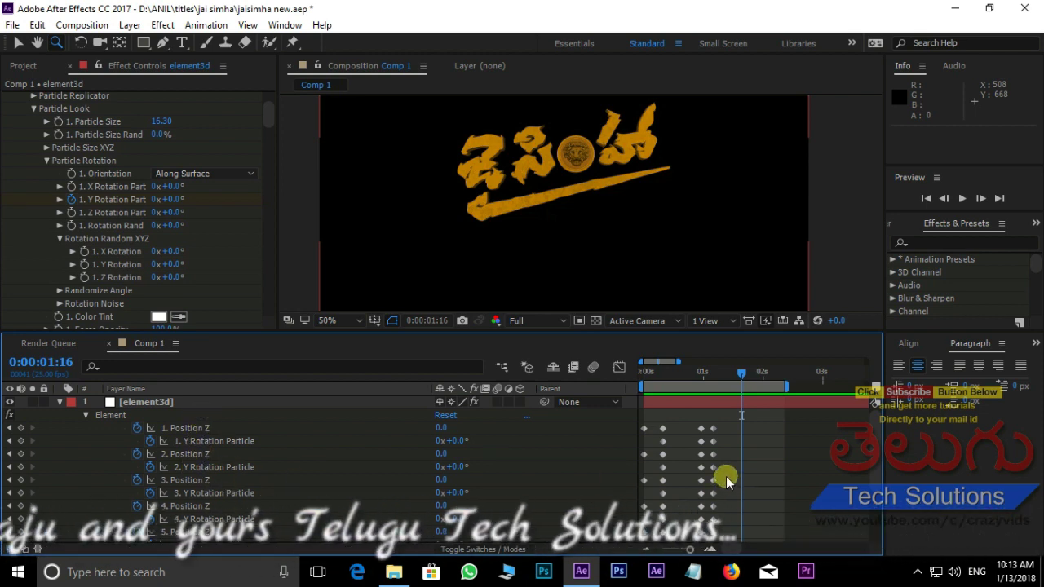
# Select and shift Groups 3, 4 and 5 Position Z and rotation keyframes later.
pyautogui.moveTo(726, 477)
pyautogui.mouseDown()
pyautogui.moveTo(643, 501)
pyautogui.moveTo(730, 498)
pyautogui.mouseUp()
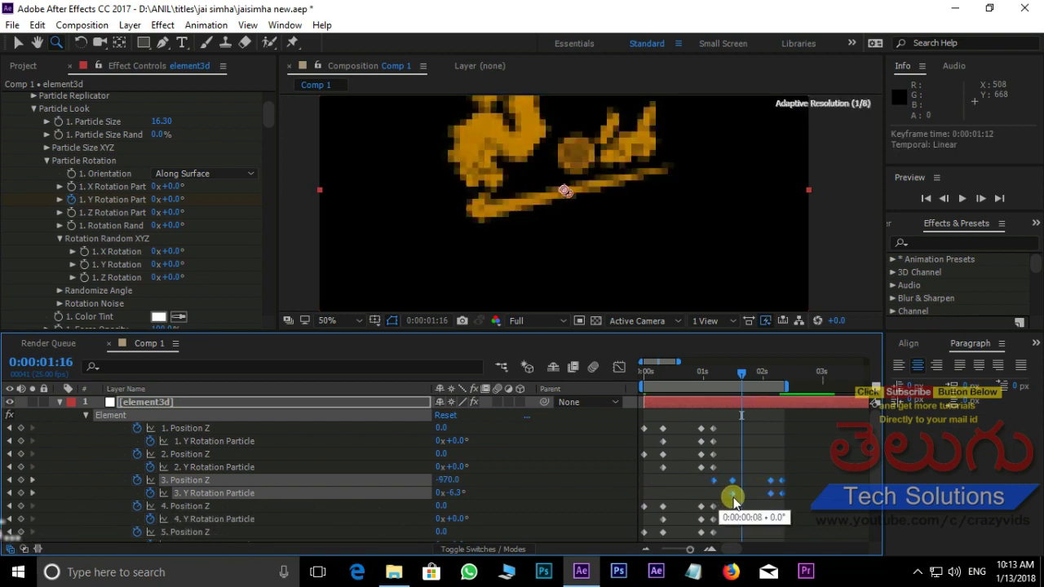
pyautogui.rightClick(733, 498)
pyautogui.click(728, 516)
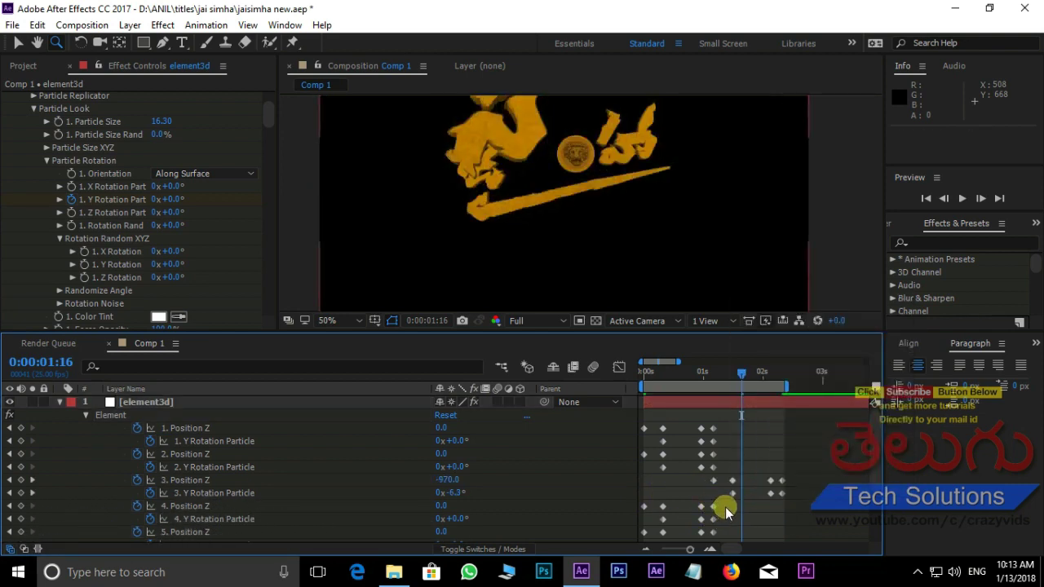
pyautogui.moveTo(725, 506)
pyautogui.mouseDown()
pyautogui.moveTo(643, 526)
pyautogui.moveTo(803, 523)
pyautogui.mouseUp()
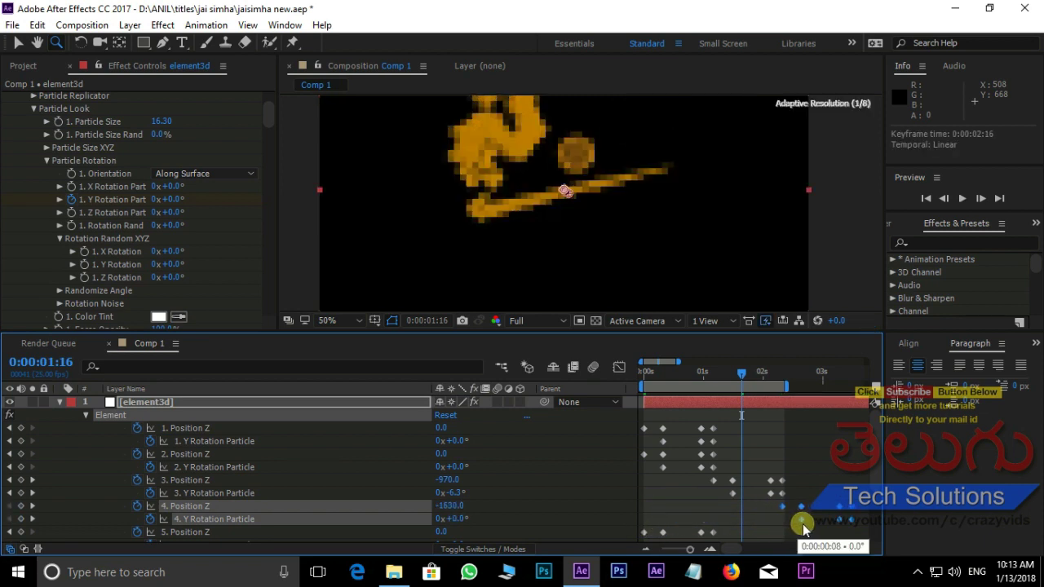
pyautogui.scroll(-1, 833, 482)
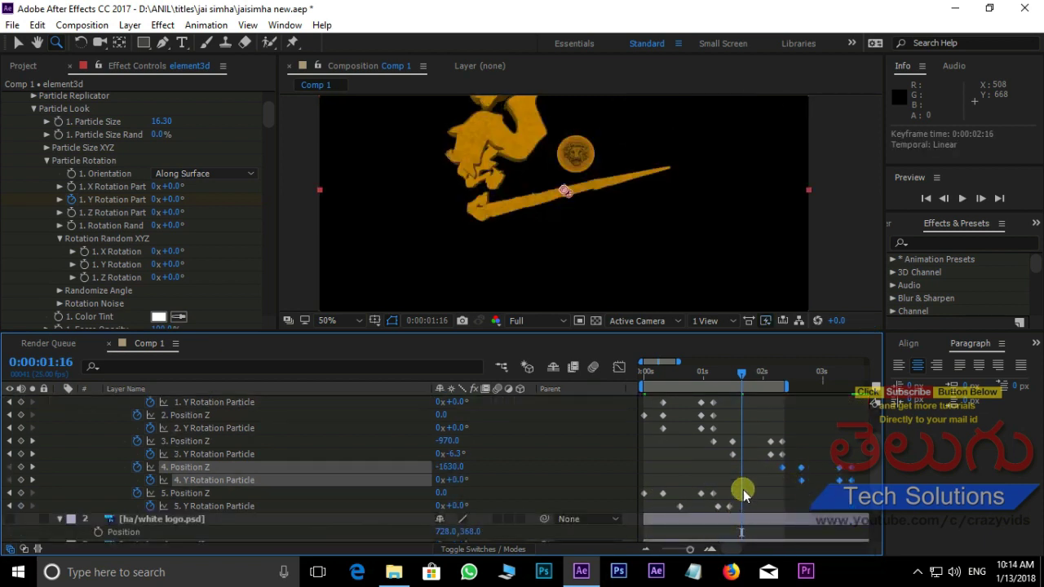
pyautogui.moveTo(744, 494)
pyautogui.mouseDown()
pyautogui.moveTo(634, 513)
pyautogui.moveTo(844, 499)
pyautogui.mouseUp()
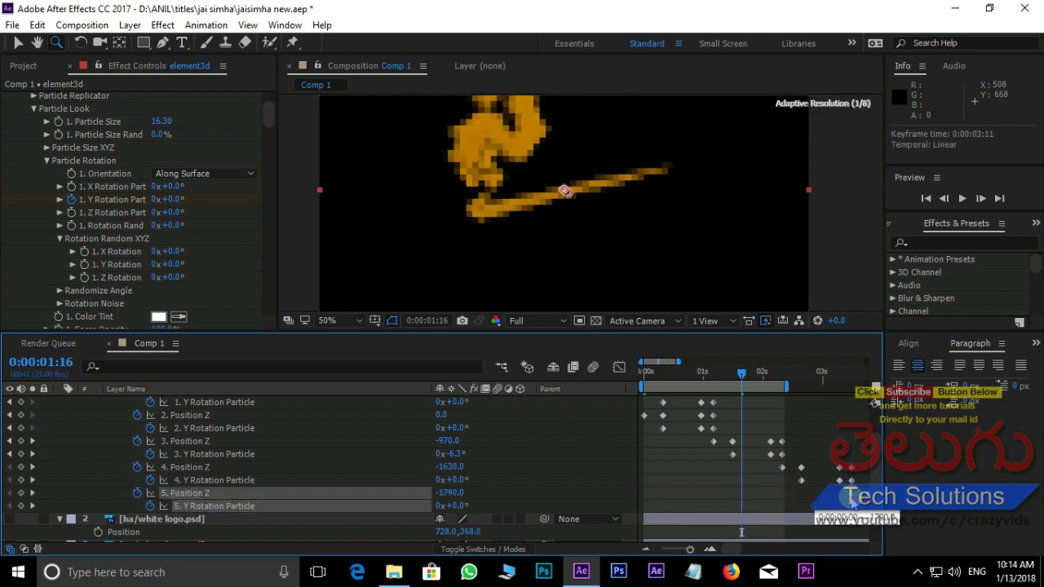
# End the work area at 0:00:05:20, trim Comp 1 to it, and preview from the start.
pyautogui.press('-')
pyautogui.press('-')
pyautogui.press('-')
pyautogui.click(685, 387)
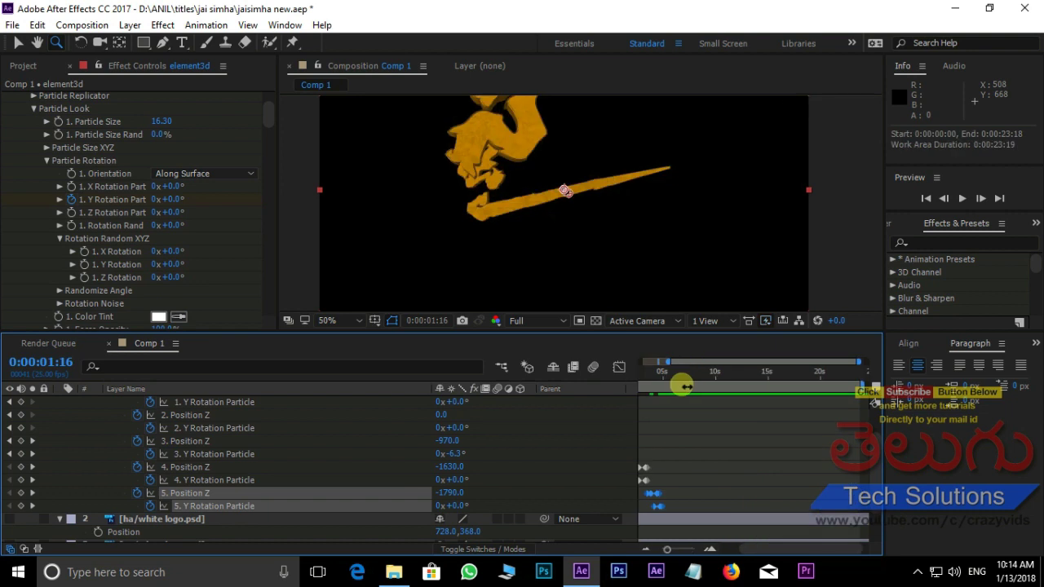
pyautogui.moveTo(685, 381); pyautogui.dragTo(672, 379)
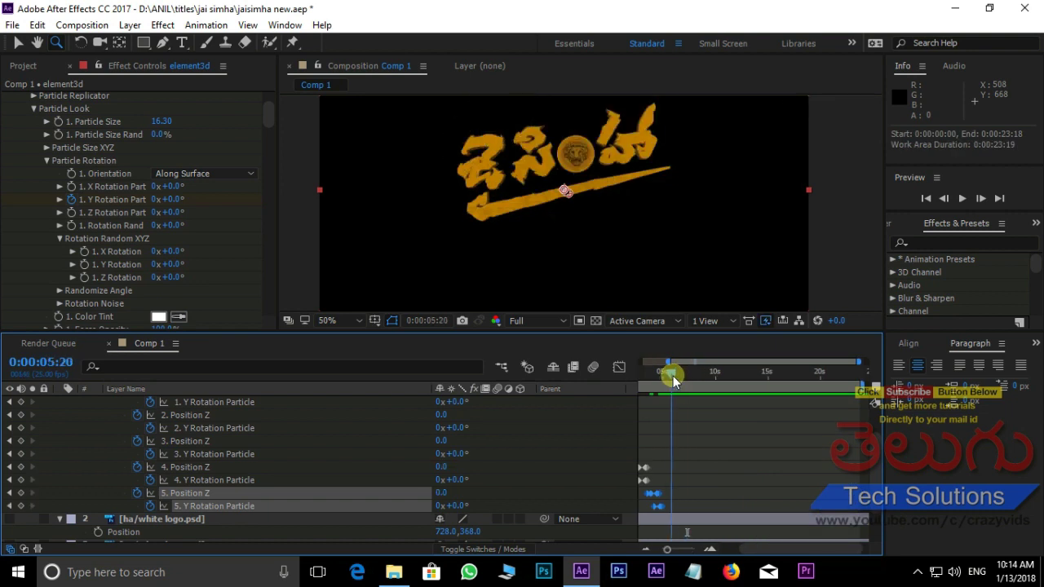
pyautogui.press('n')
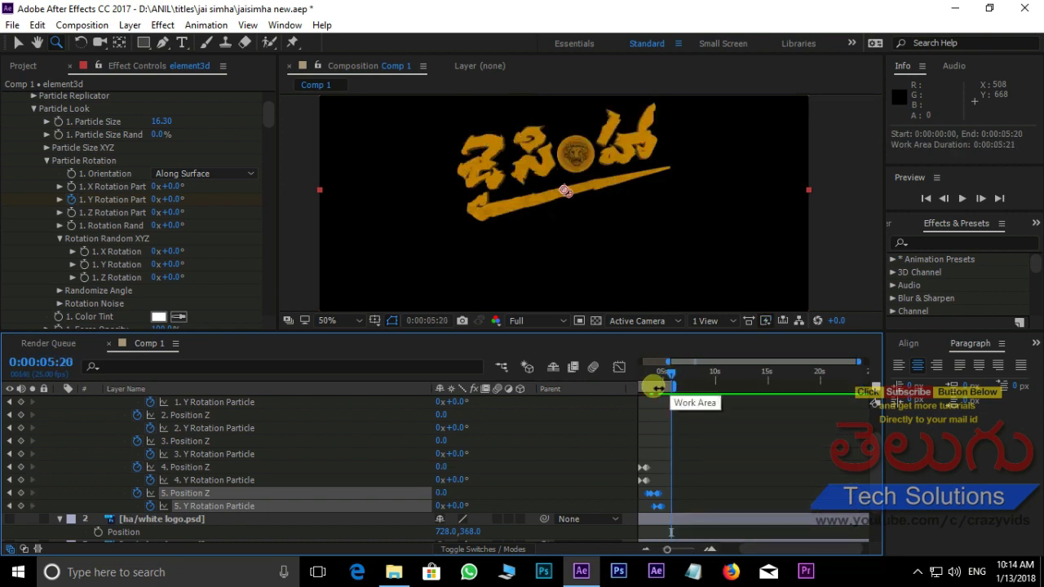
pyautogui.rightClick(655, 387)
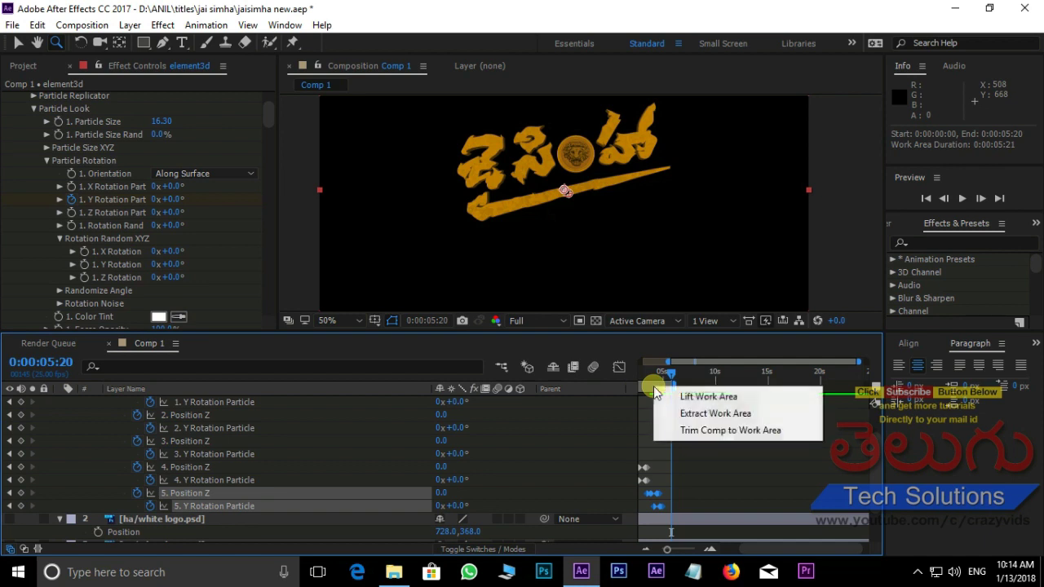
pyautogui.click(718, 430)
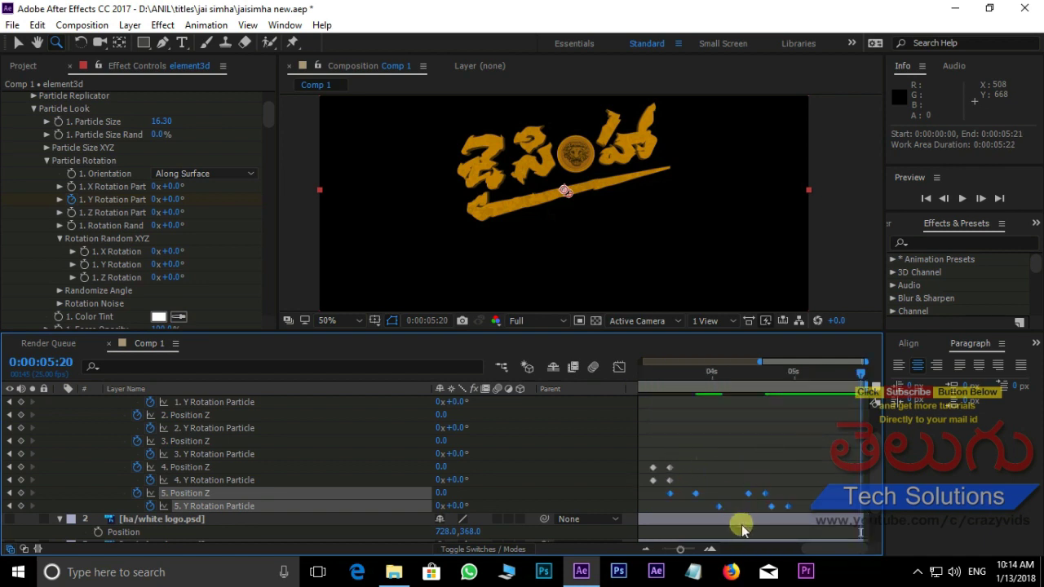
pyautogui.moveTo(668, 551); pyautogui.dragTo(658, 555)
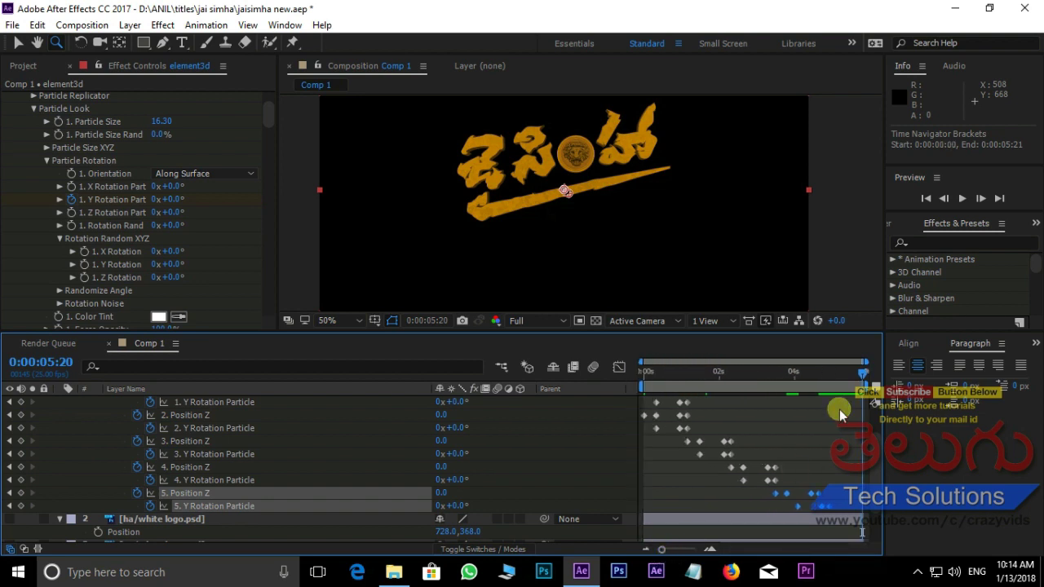
pyautogui.press('space')
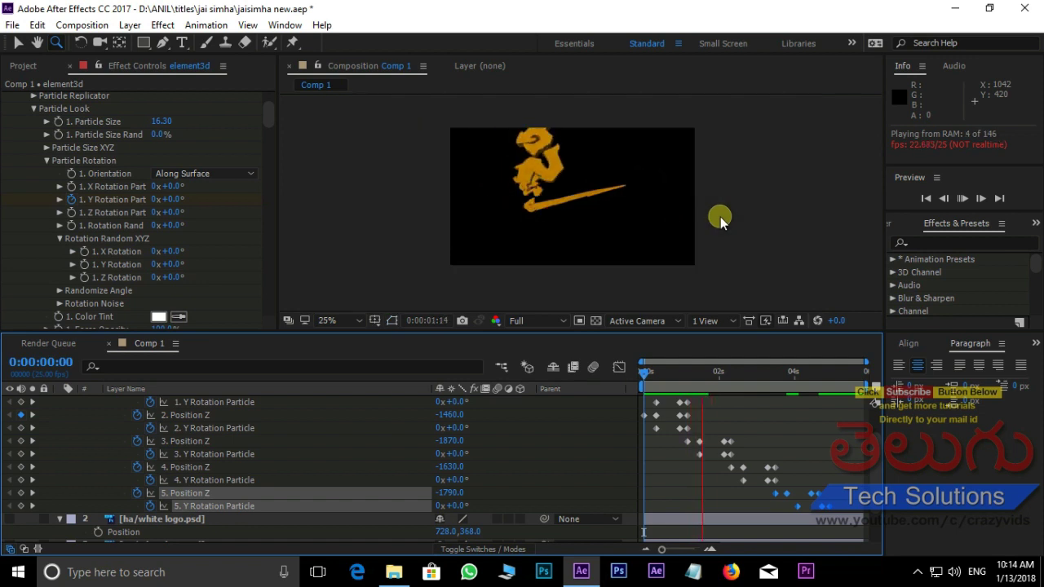
# Shift the lower letter rows' Position Z and Y Rotation keyframes earlier.
pyautogui.press(',')
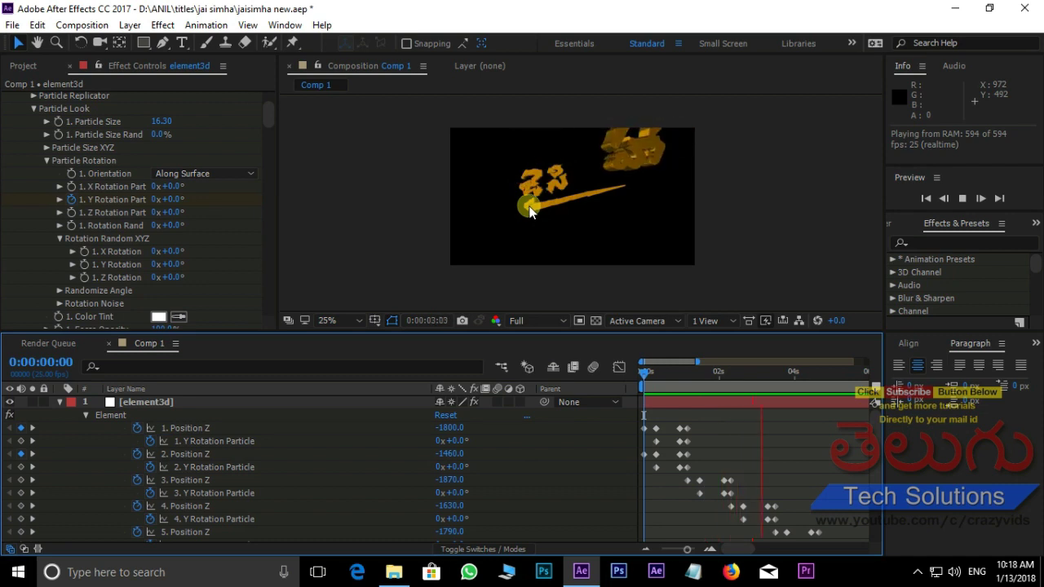
pyautogui.click(530, 210)
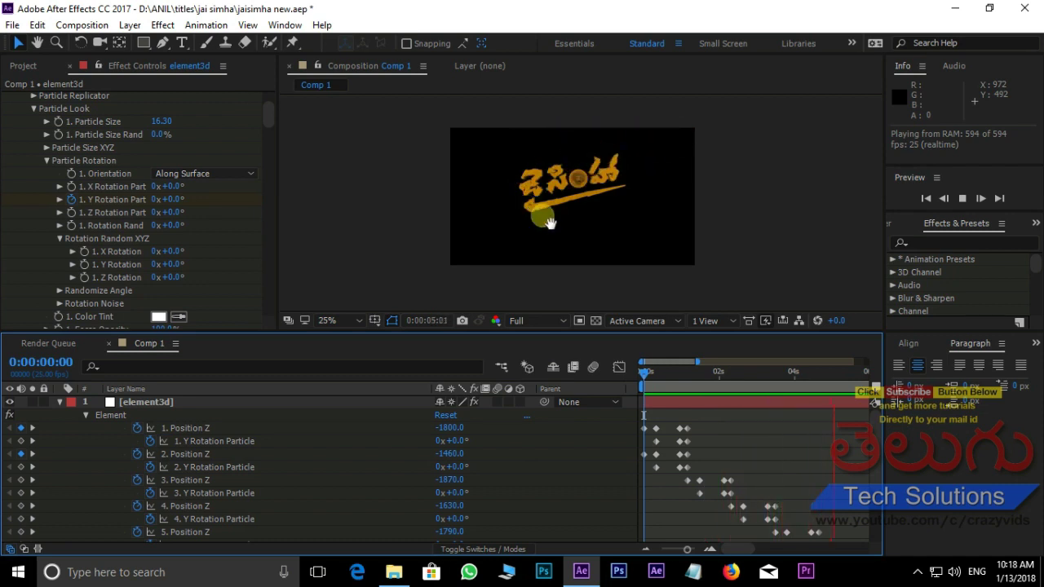
pyautogui.scroll(-5, 825, 428)
pyautogui.scroll(-2, 825, 428)
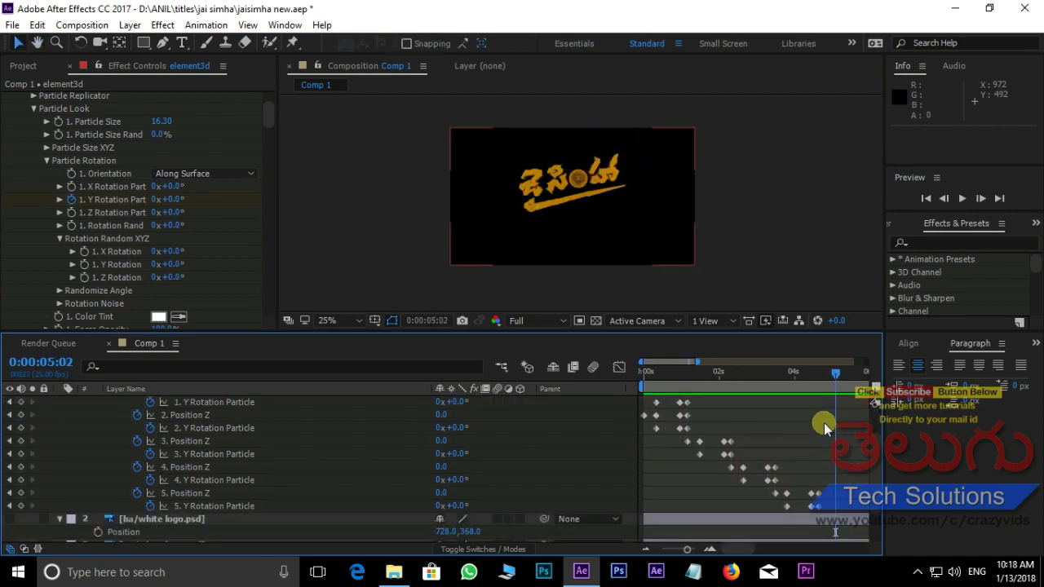
pyautogui.scroll(7, 823, 422)
pyautogui.moveTo(854, 418); pyautogui.dragTo(662, 462)
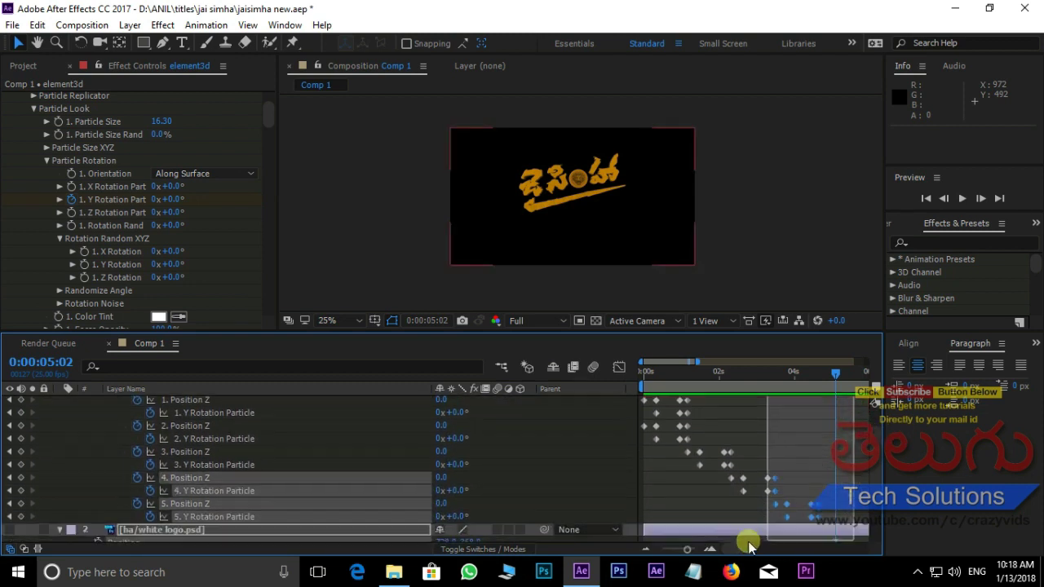
pyautogui.moveTo(725, 448); pyautogui.dragTo(701, 448)
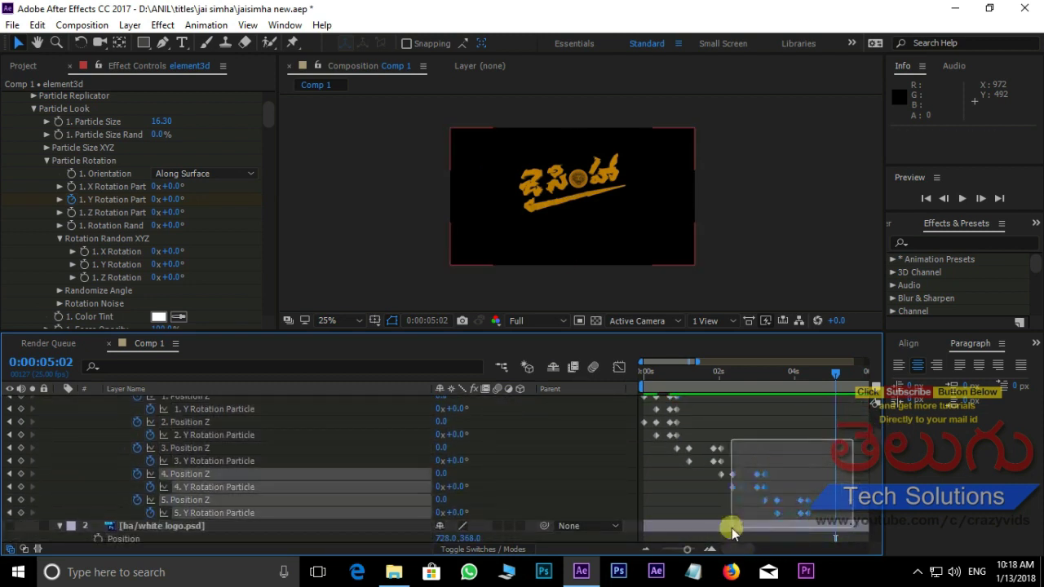
pyautogui.click(759, 512)
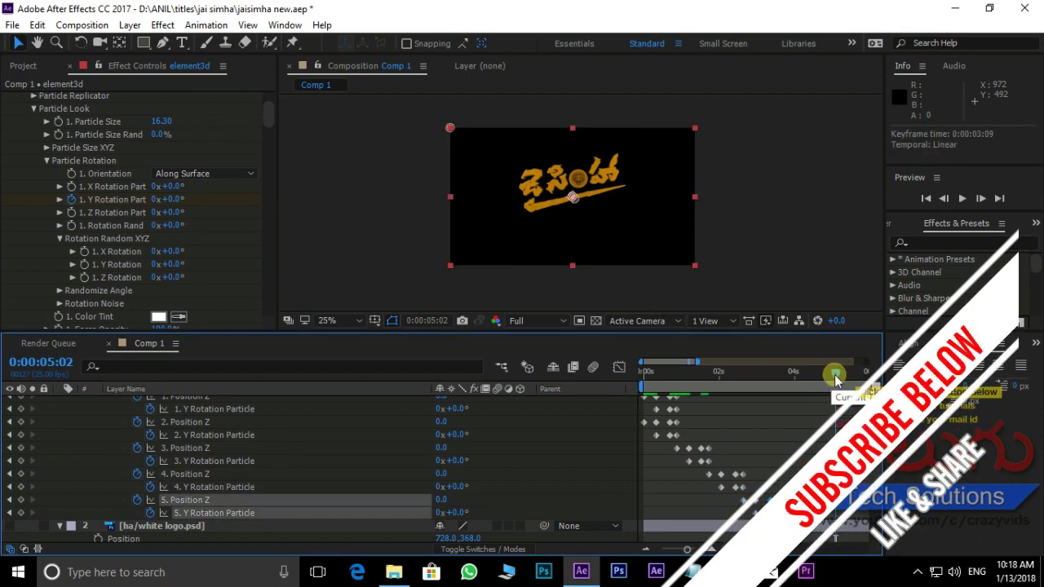
# Preview the title from the start, return to the first frame, and maximize the viewer.
pyautogui.moveTo(833, 372); pyautogui.dragTo(566, 415)
pyautogui.press('space')
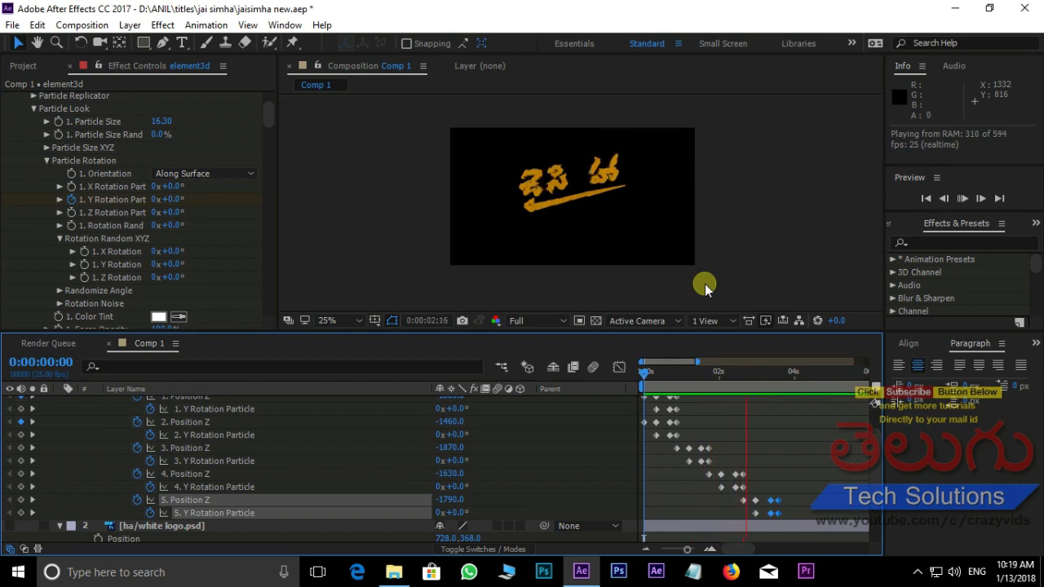
pyautogui.press('space')
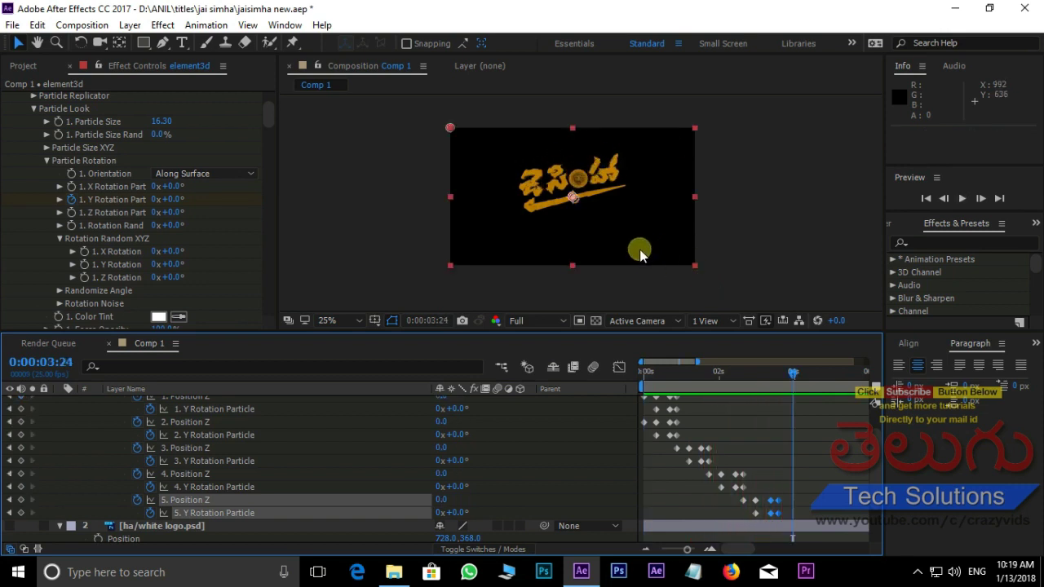
pyautogui.moveTo(793, 376); pyautogui.dragTo(633, 385)
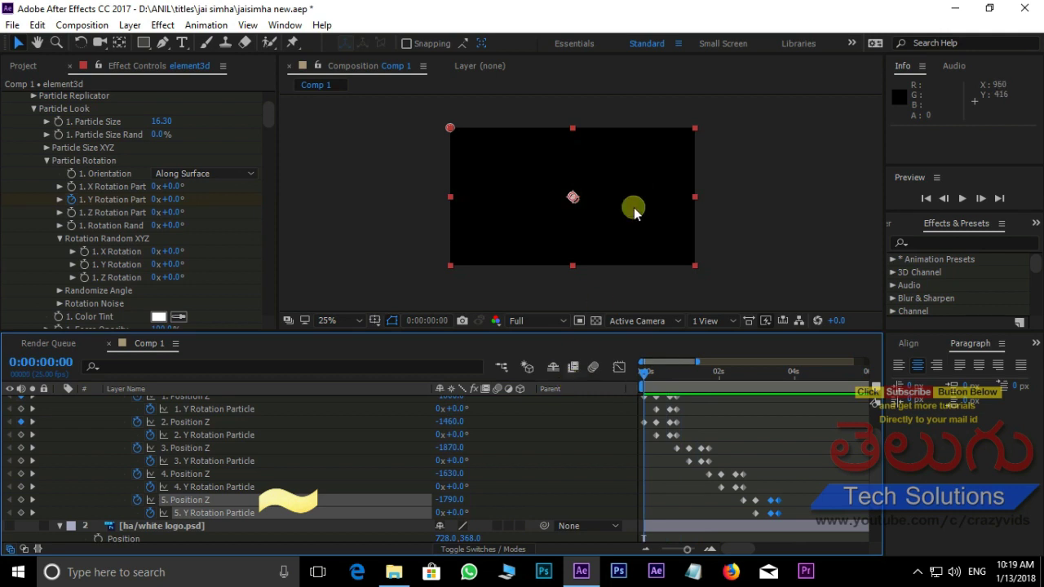
pyautogui.press('`')
# Play the title at 50%, stop on the assembled title at 0:00:03:22, and restore the layout.
pyautogui.press('.')
pyautogui.press('.')
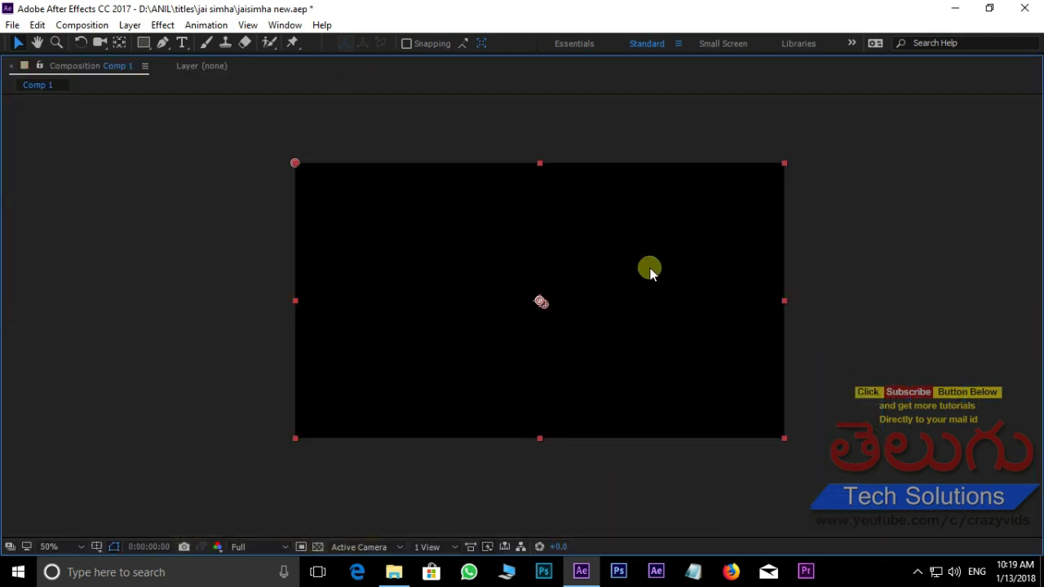
pyautogui.press('space')
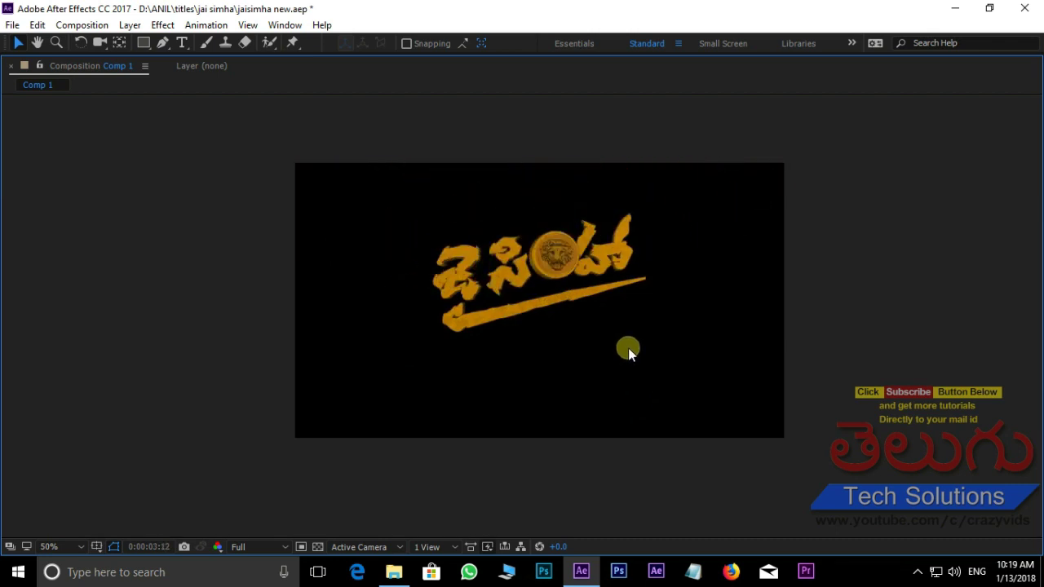
pyautogui.click(558, 291)
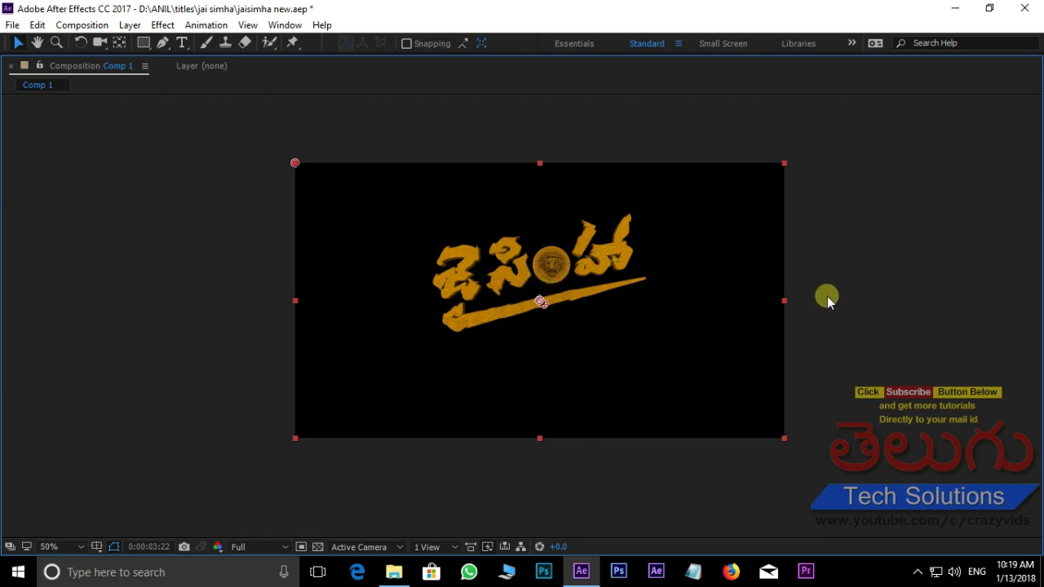
pyautogui.press('`')
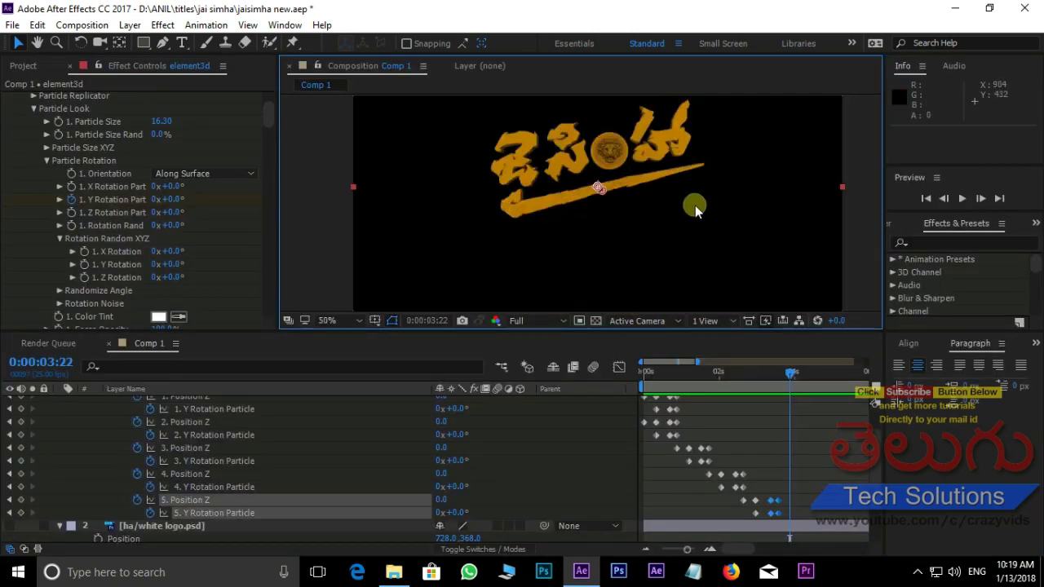
# Import simha.png into the project and drag it into Comp 1 as the top layer.
pyautogui.press(',')
pyautogui.click(23, 66)
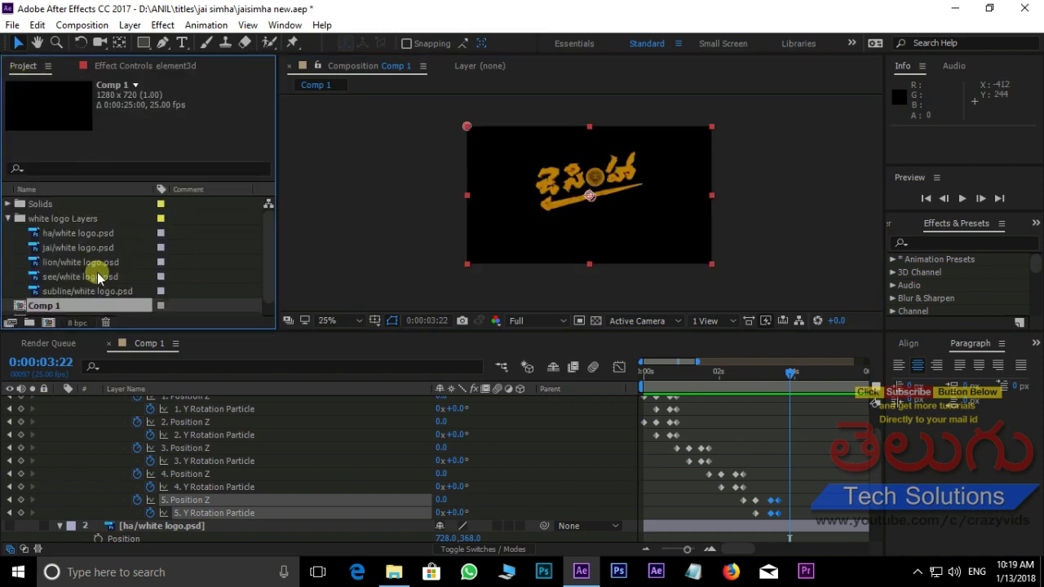
pyautogui.scroll(-1, 98, 278)
pyautogui.click(8, 204)
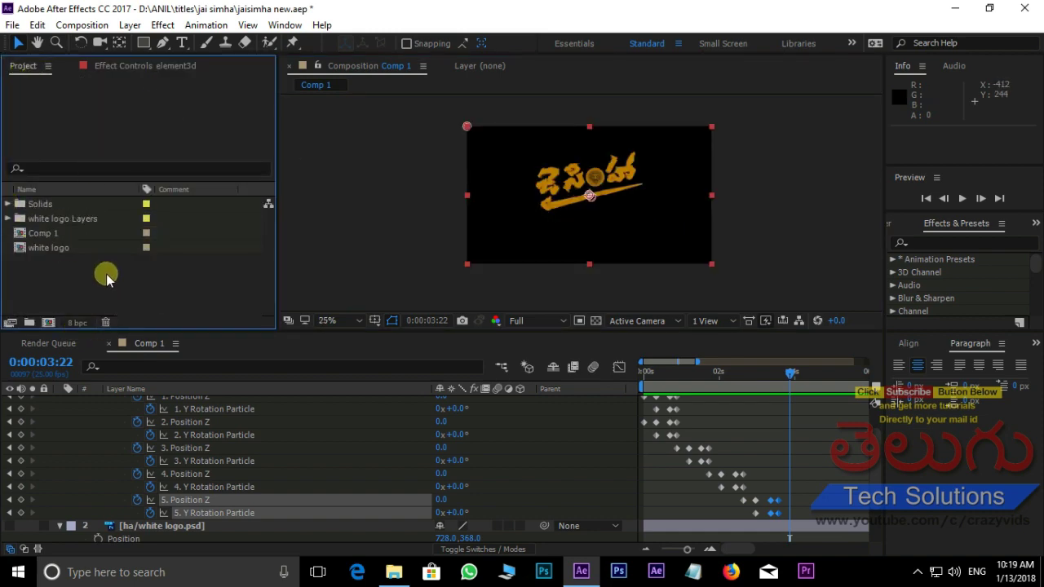
pyautogui.doubleClick(105, 275)
pyautogui.click(391, 452)
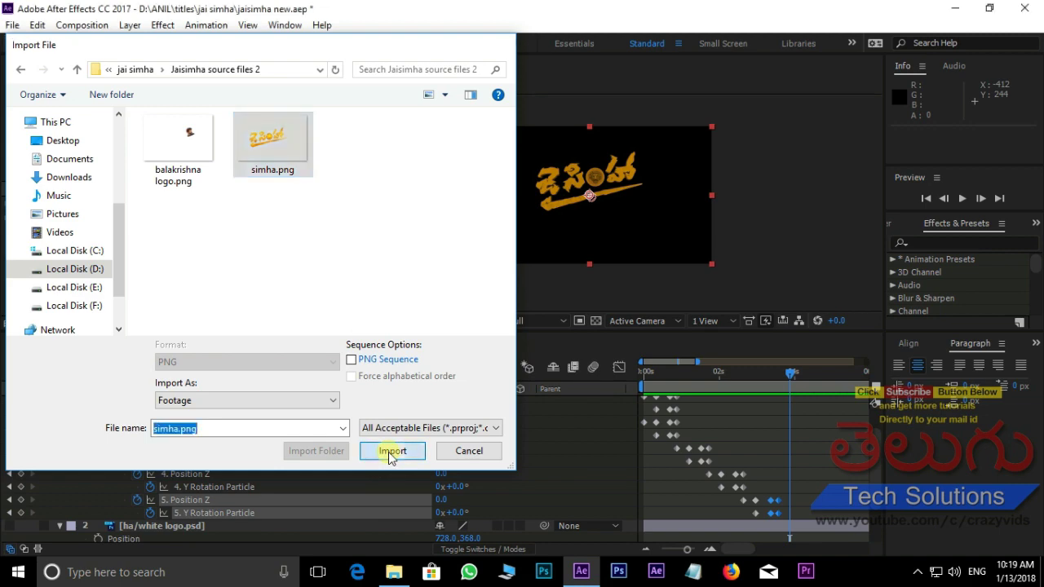
pyautogui.press('Return')
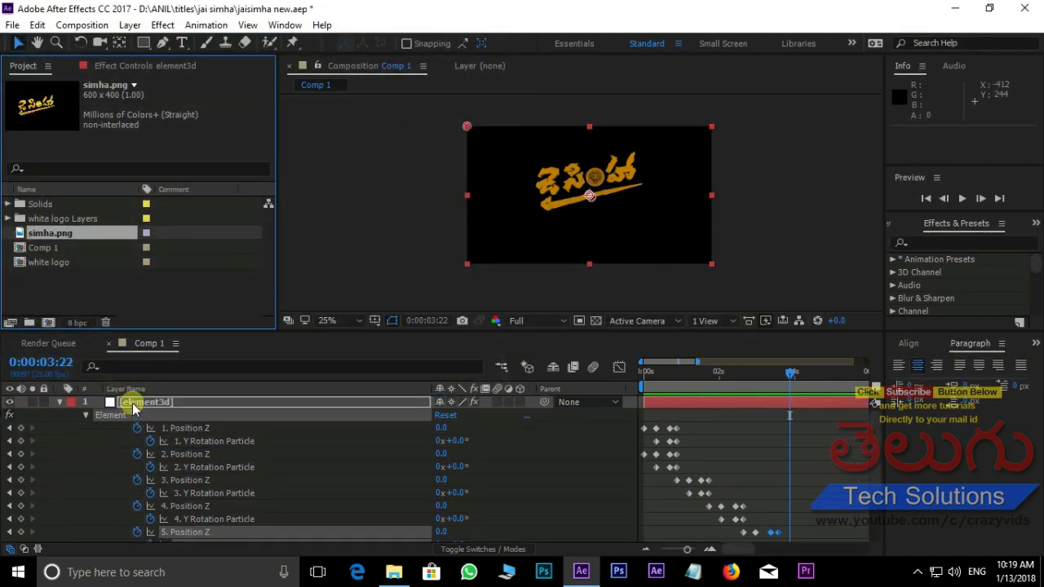
pyautogui.moveTo(21, 236); pyautogui.dragTo(151, 406)
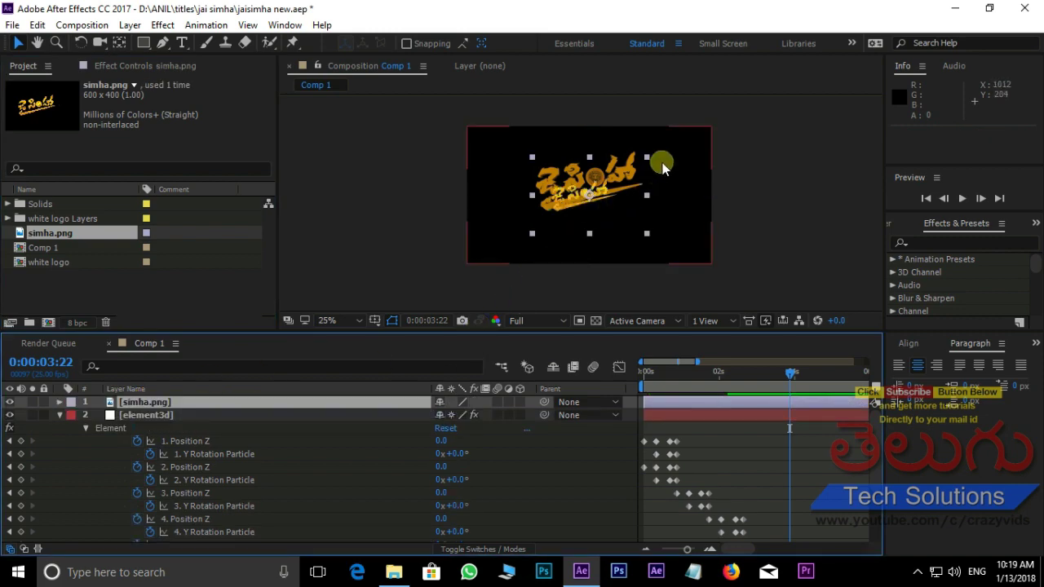
# Scale simha.png to about 128%, place it at 720, 280 over the title, and select element3d.
pyautogui.scroll(2, 664, 163)
pyautogui.moveTo(742, 202); pyautogui.dragTo(729, 216)
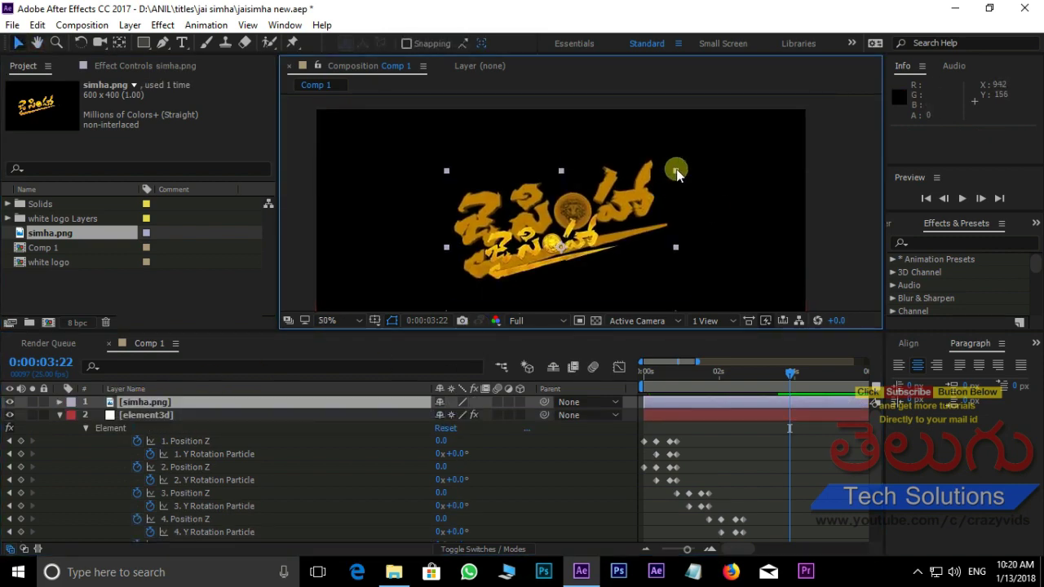
pyautogui.moveTo(676, 169)
pyautogui.mouseDown()
pyautogui.moveTo(709, 145)
pyautogui.moveTo(644, 199)
pyautogui.moveTo(625, 159)
pyautogui.mouseUp()
pyautogui.scroll(-1, 729, 203)
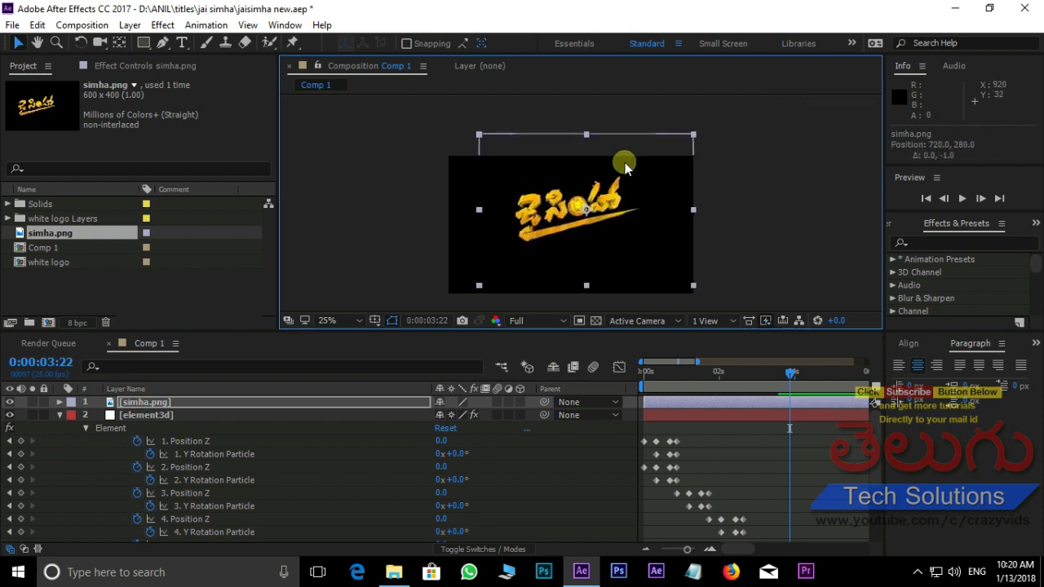
pyautogui.scroll(1, 587, 178)
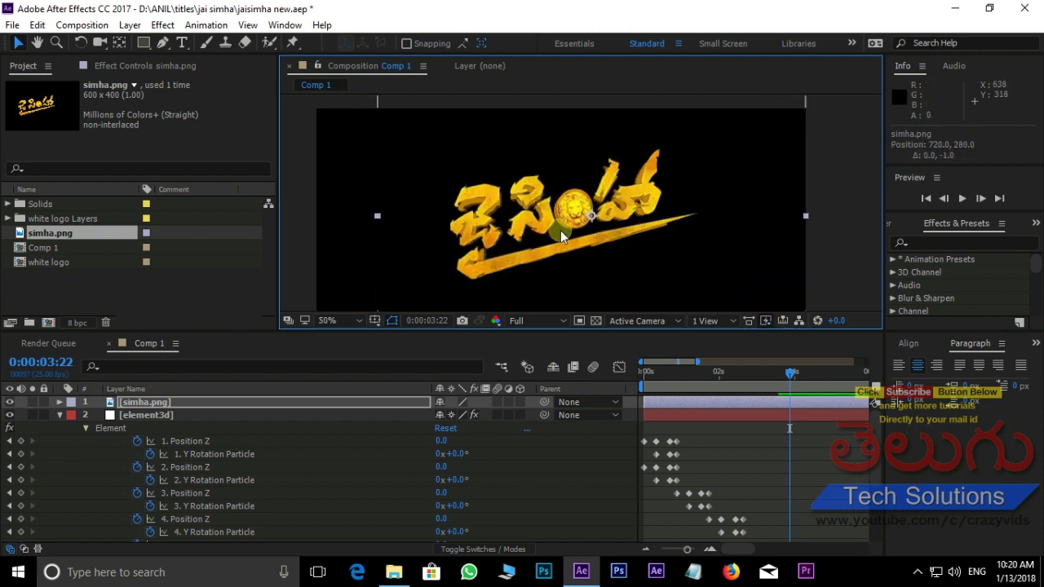
pyautogui.click(694, 382)
pyautogui.click(338, 440)
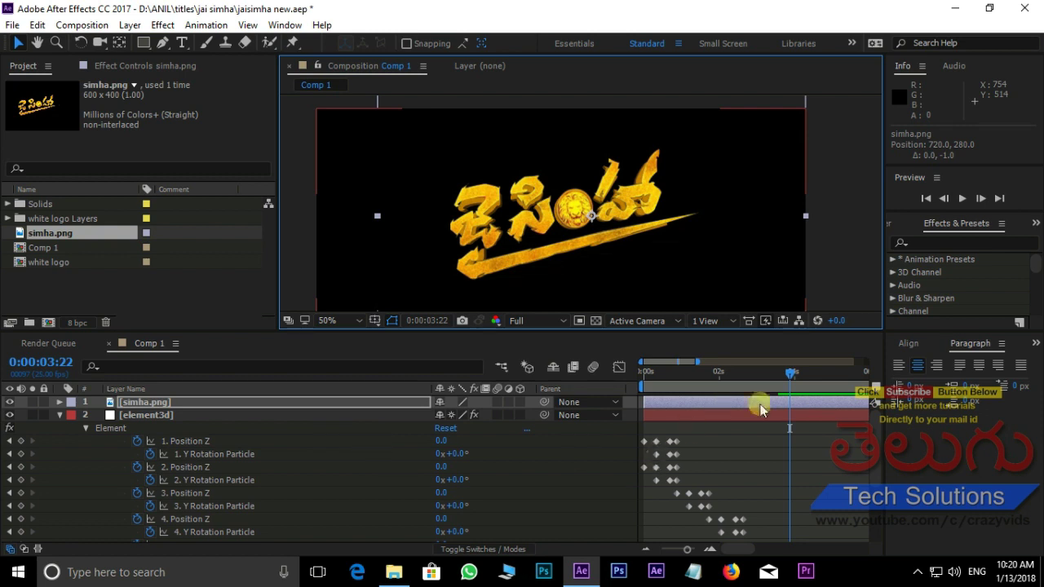
pyautogui.scroll(-2, 782, 399)
pyautogui.moveTo(790, 372)
pyautogui.mouseDown()
pyautogui.moveTo(772, 373)
pyautogui.moveTo(787, 376)
pyautogui.mouseUp()
pyautogui.scroll(3, 766, 426)
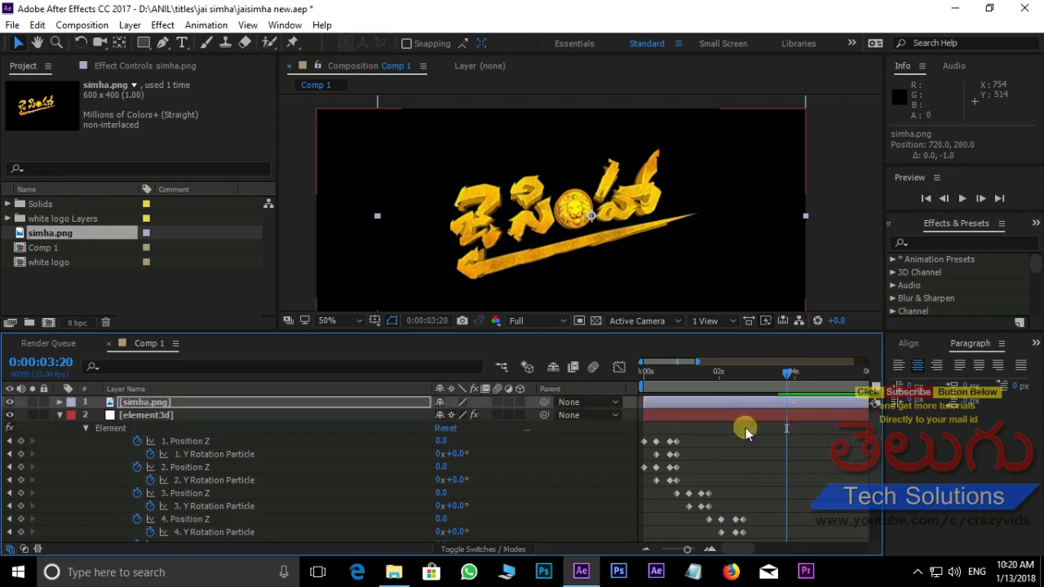
pyautogui.click(759, 414)
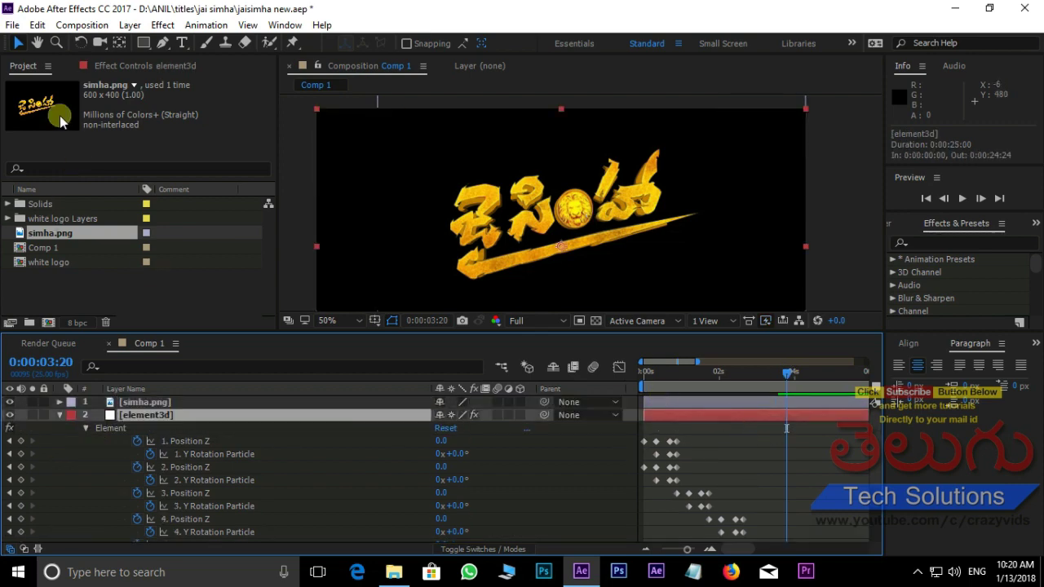
# Split the element3d layer at the current time and delete its later part.
pyautogui.click(38, 25)
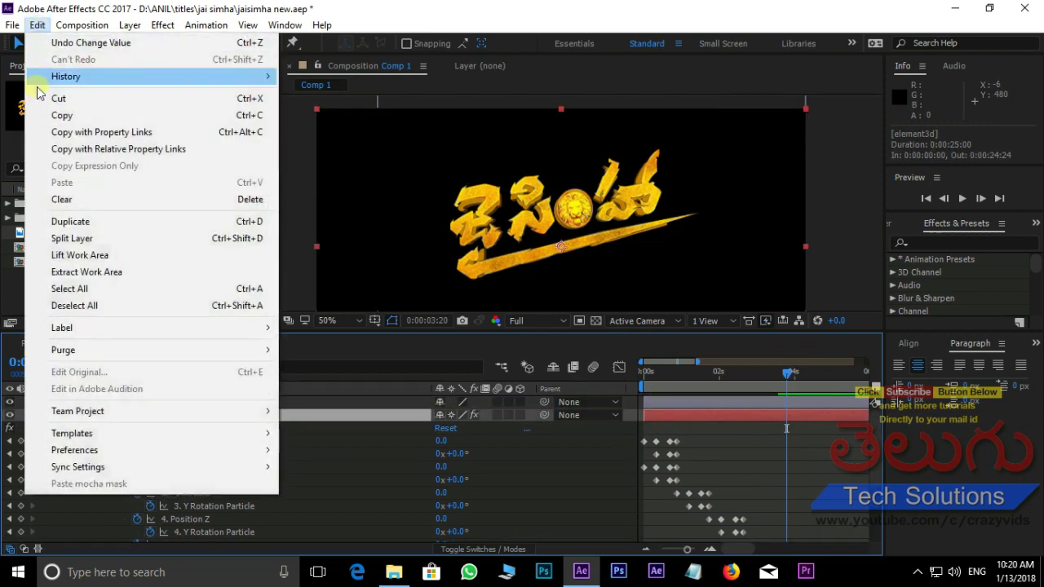
pyautogui.click(74, 236)
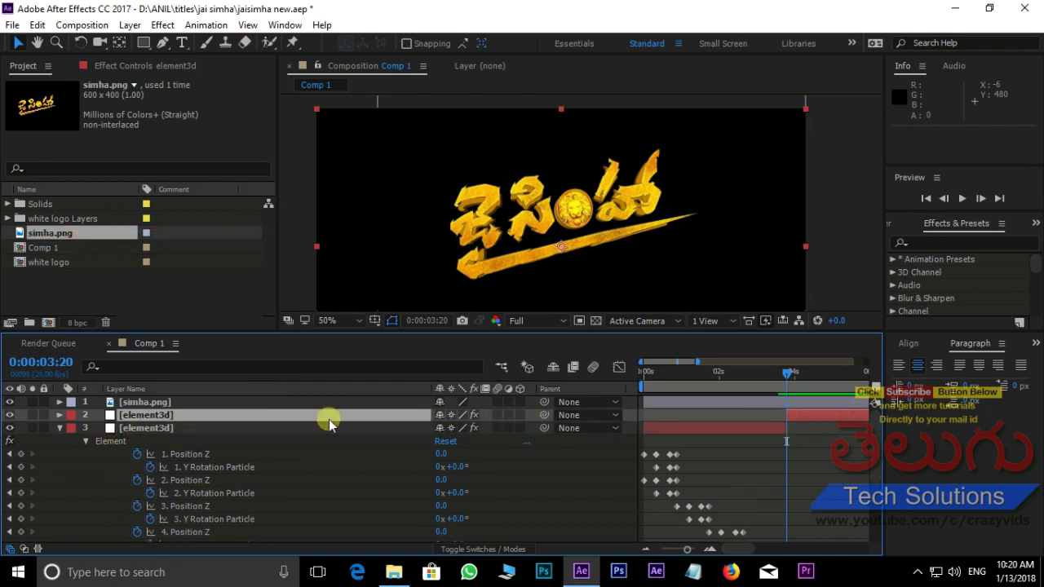
pyautogui.press('Delete')
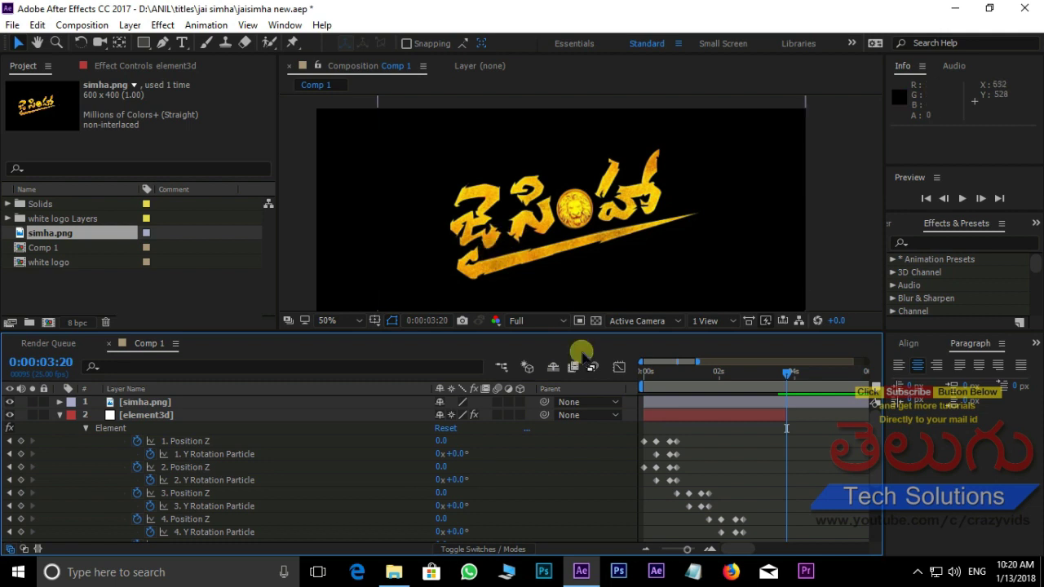
# Start simha.png 10 frames earlier and set a Scale keyframe of 186.7, 198.0%.
pyautogui.moveTo(645, 402); pyautogui.dragTo(787, 398)
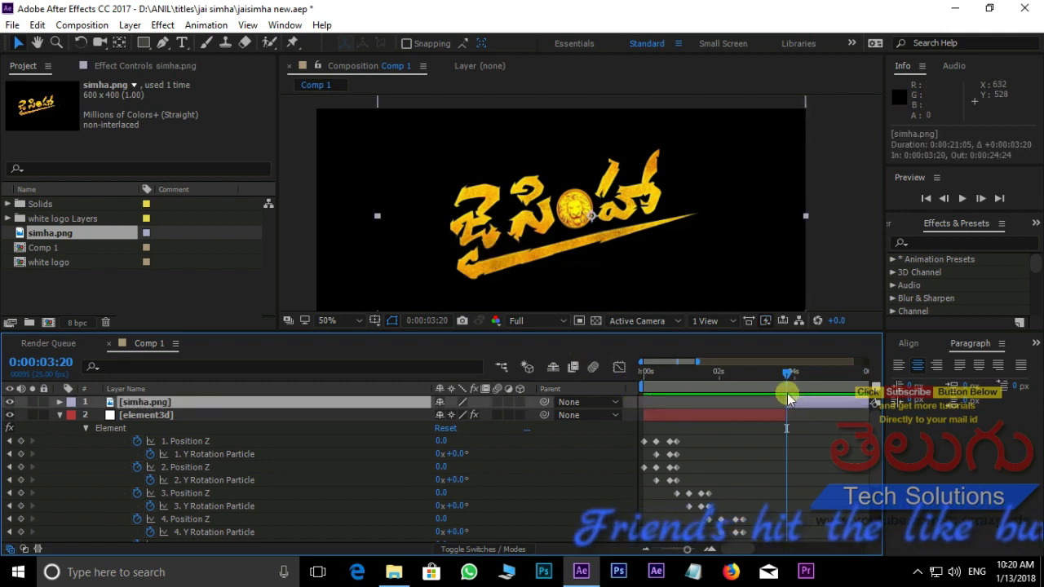
pyautogui.moveTo(803, 402); pyautogui.dragTo(785, 403)
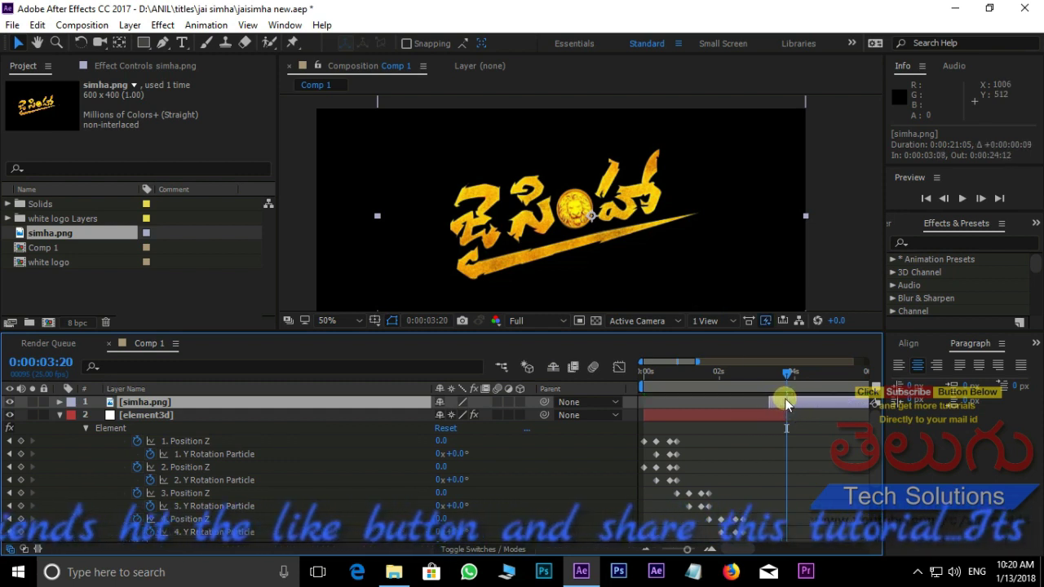
pyautogui.moveTo(787, 373); pyautogui.dragTo(769, 370)
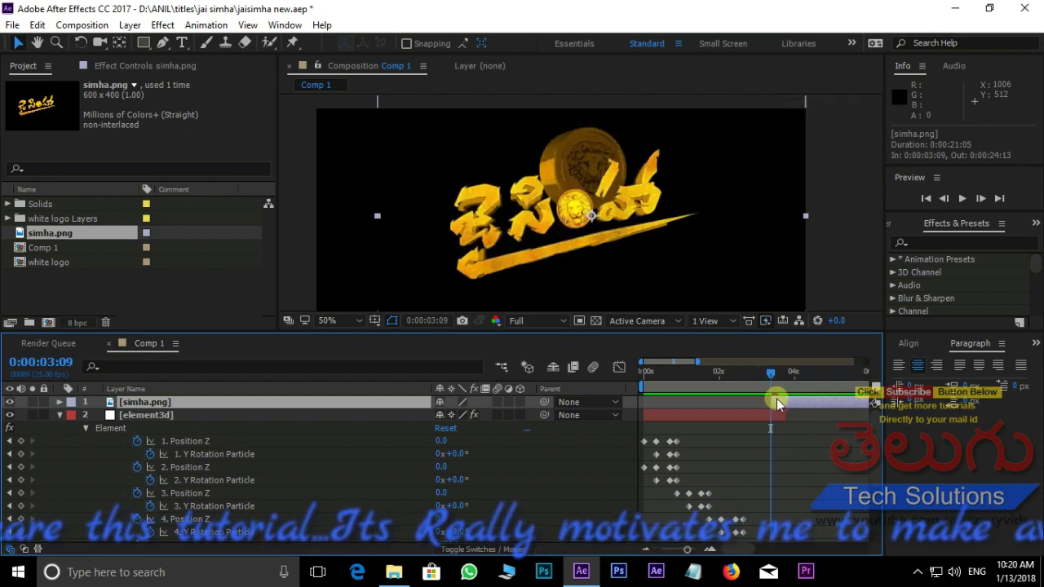
pyautogui.press('s')
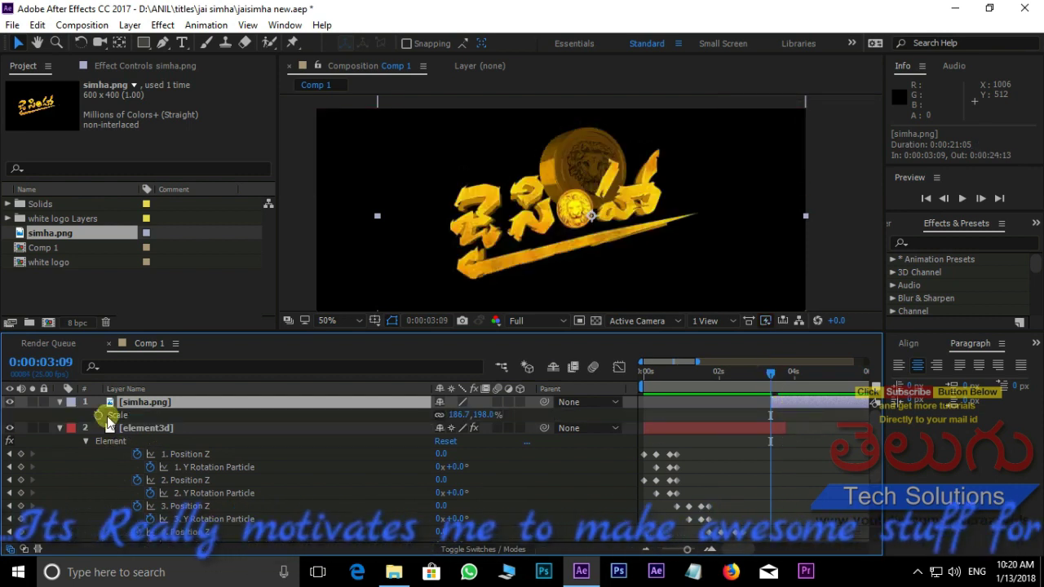
pyautogui.moveTo(761, 374); pyautogui.dragTo(785, 383)
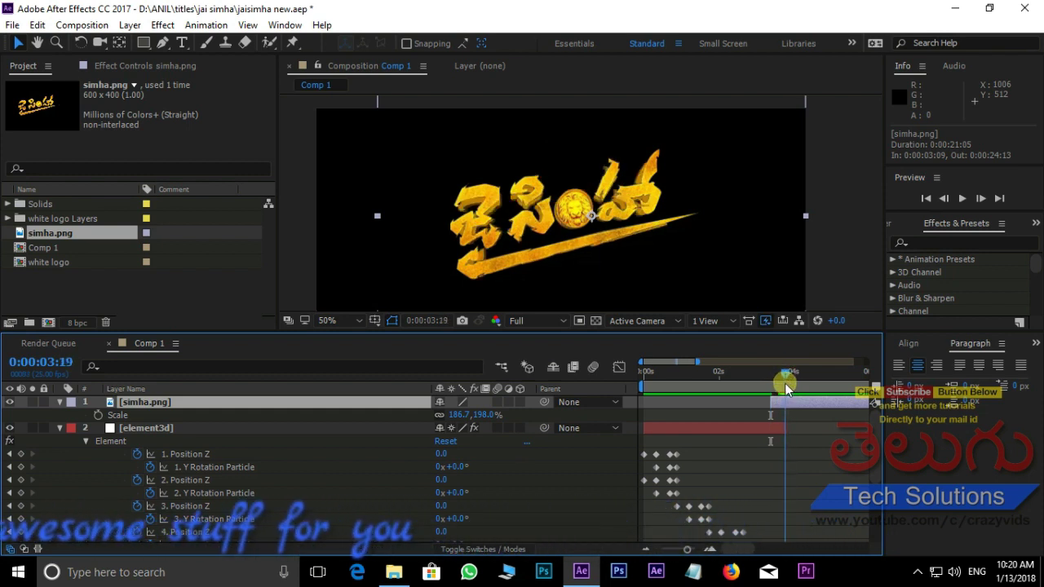
pyautogui.click(98, 415)
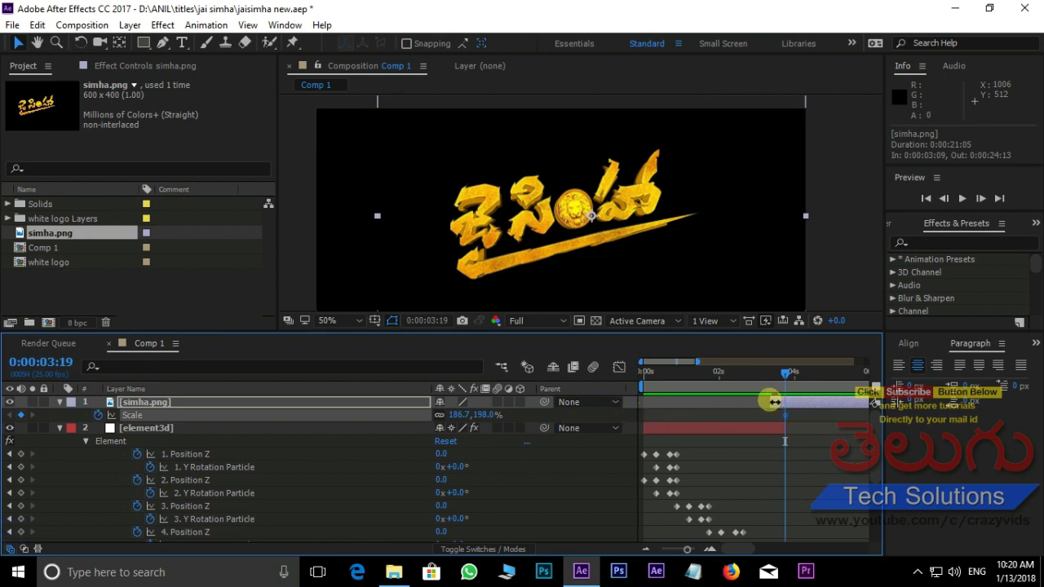
# Trim simha.png's start four frames later and add a Position keyframe.
pyautogui.moveTo(773, 401); pyautogui.dragTo(780, 401)
pyautogui.press(',')
pyautogui.press(',')
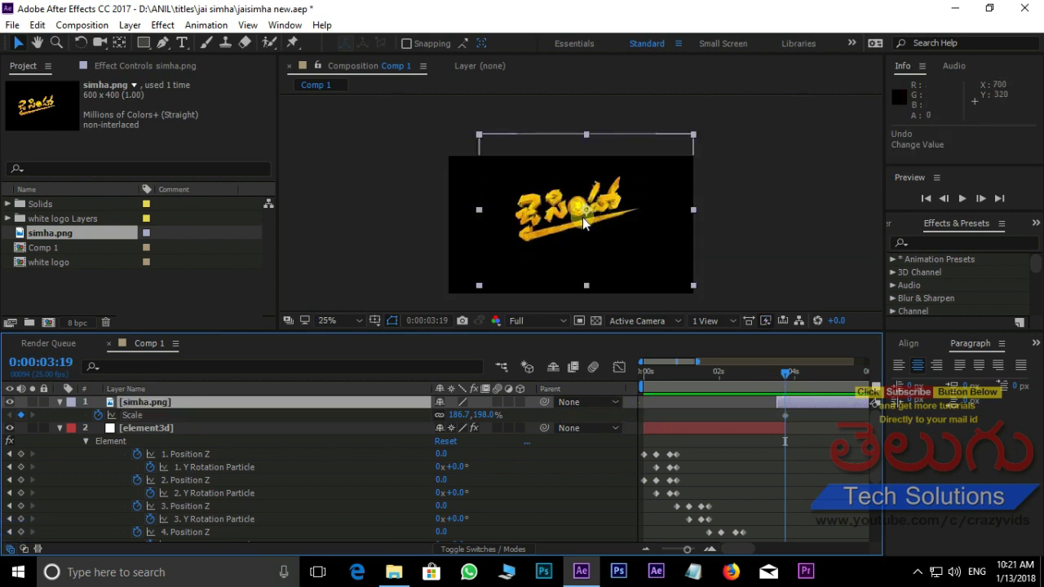
pyautogui.hotkey('shift', 'p')
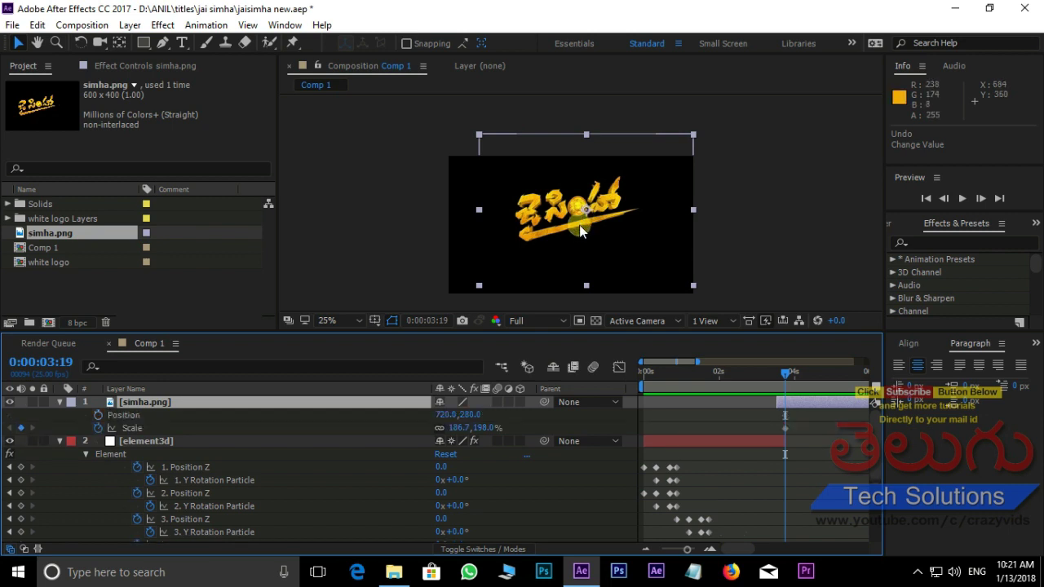
pyautogui.click(98, 416)
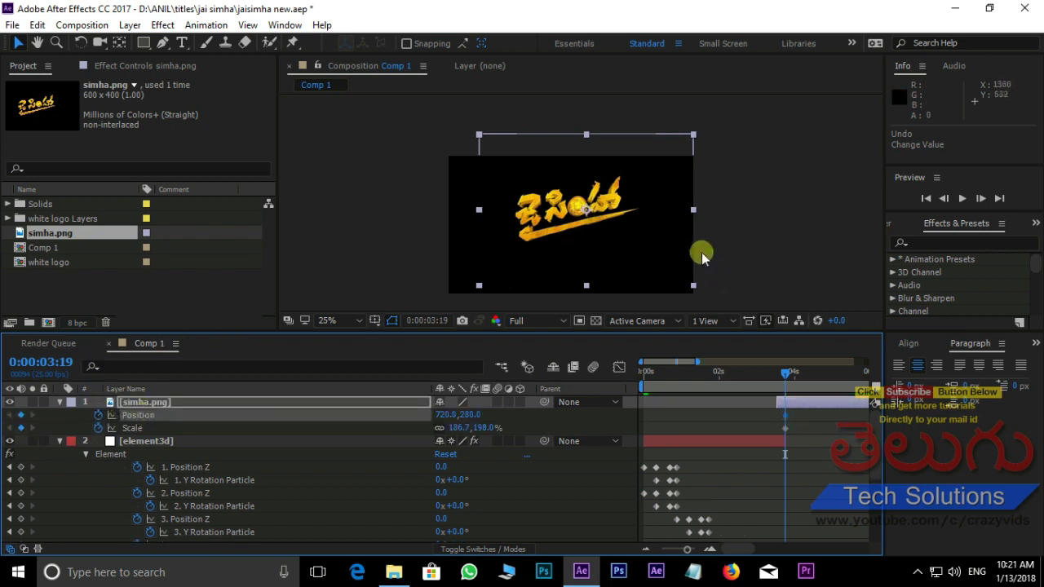
# Set an earlier keyframe at 775.7, 822.8% scale and Position X 738.0, and enable motion blur.
pyautogui.moveTo(787, 378); pyautogui.dragTo(781, 378)
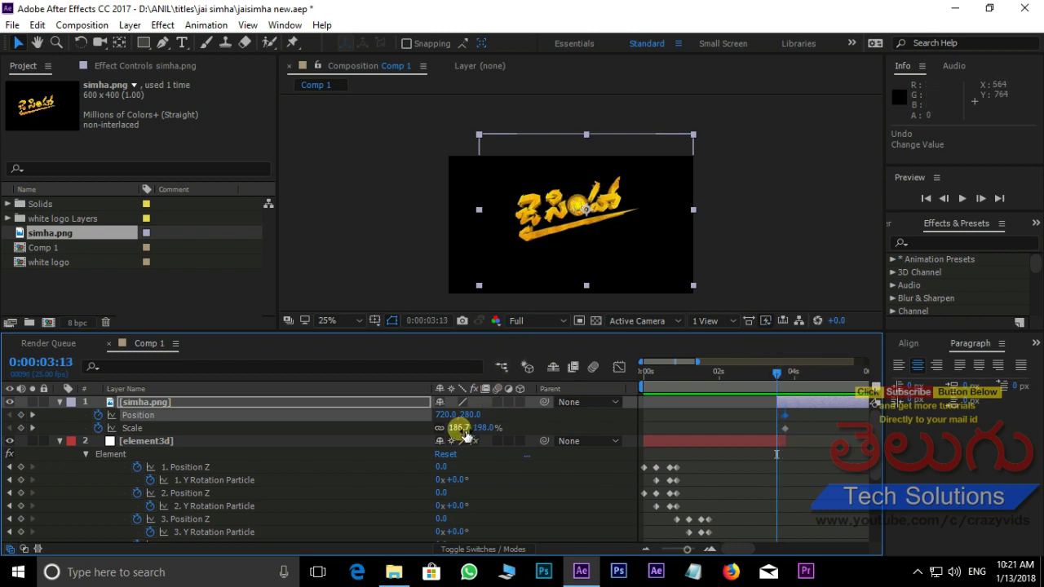
pyautogui.moveTo(464, 433)
pyautogui.mouseDown()
pyautogui.moveTo(807, 331)
pyautogui.moveTo(759, 314)
pyautogui.mouseUp()
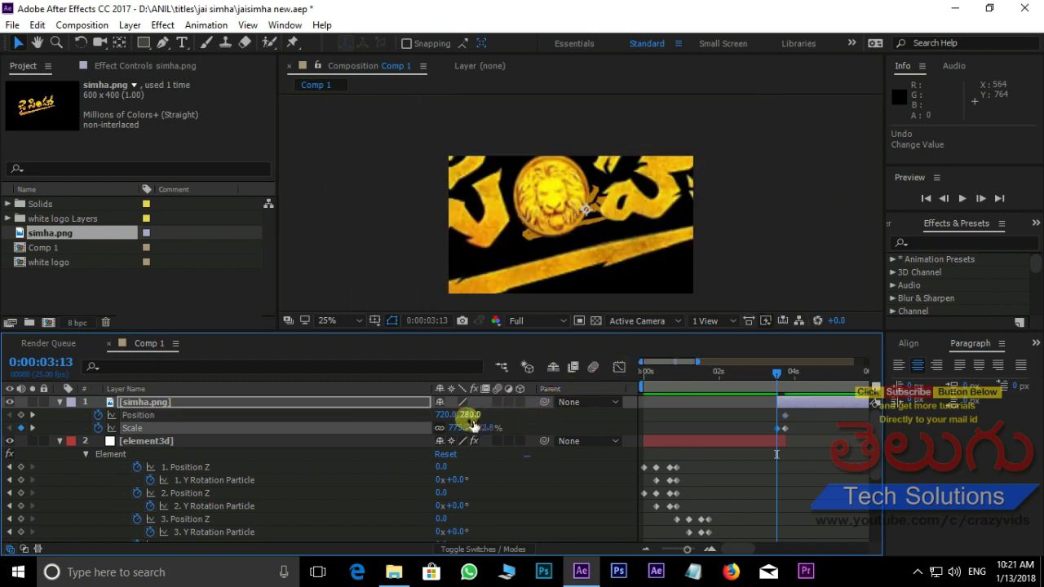
pyautogui.moveTo(451, 414); pyautogui.dragTo(479, 403)
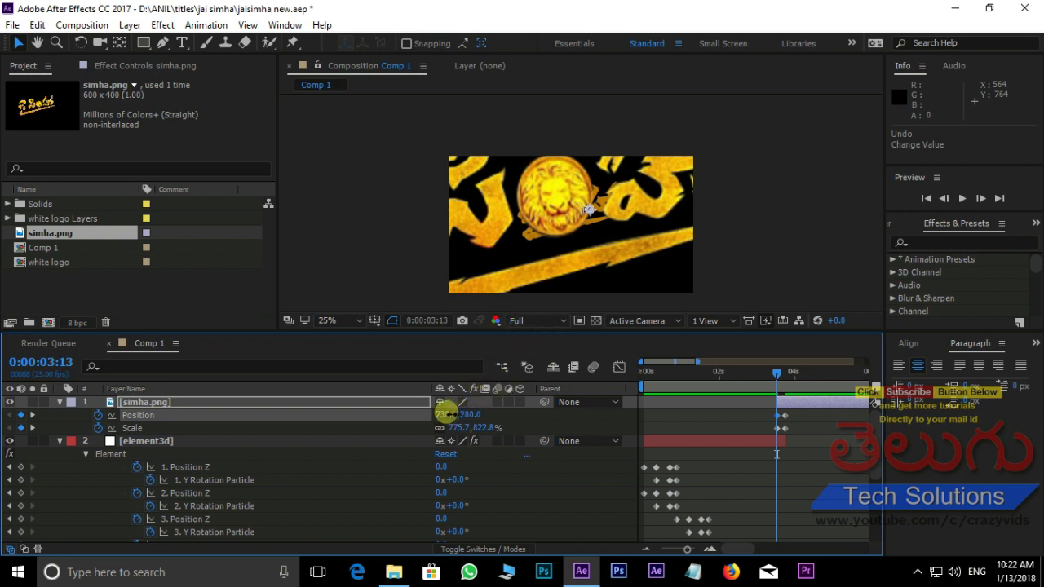
pyautogui.click(446, 415)
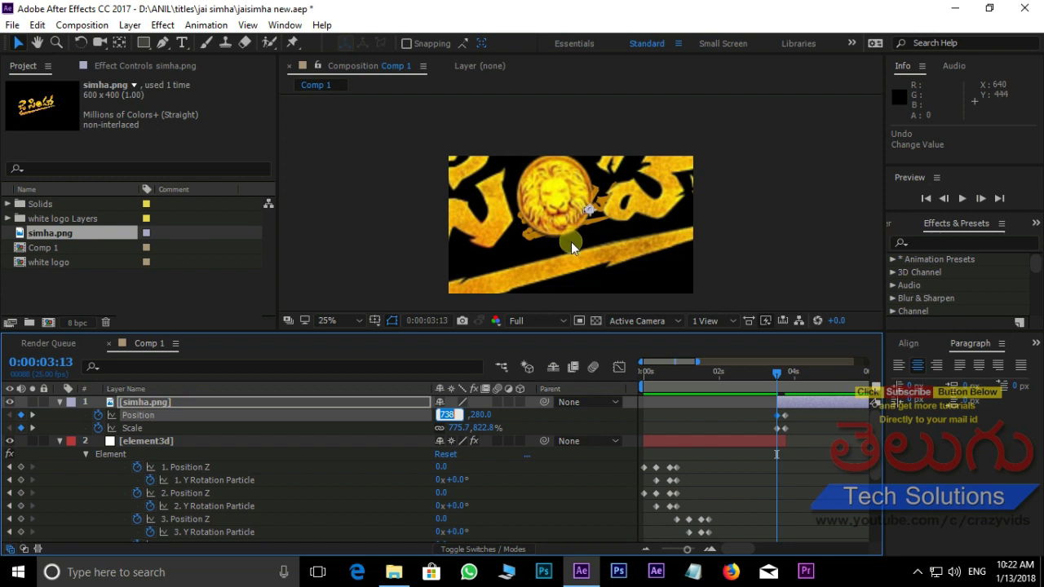
pyautogui.click(496, 399)
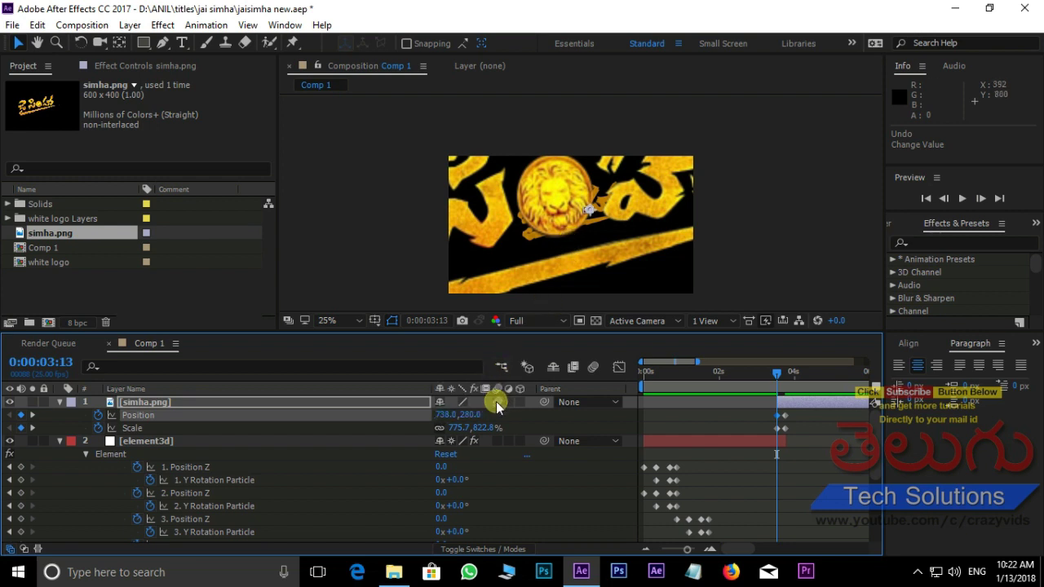
pyautogui.click(592, 367)
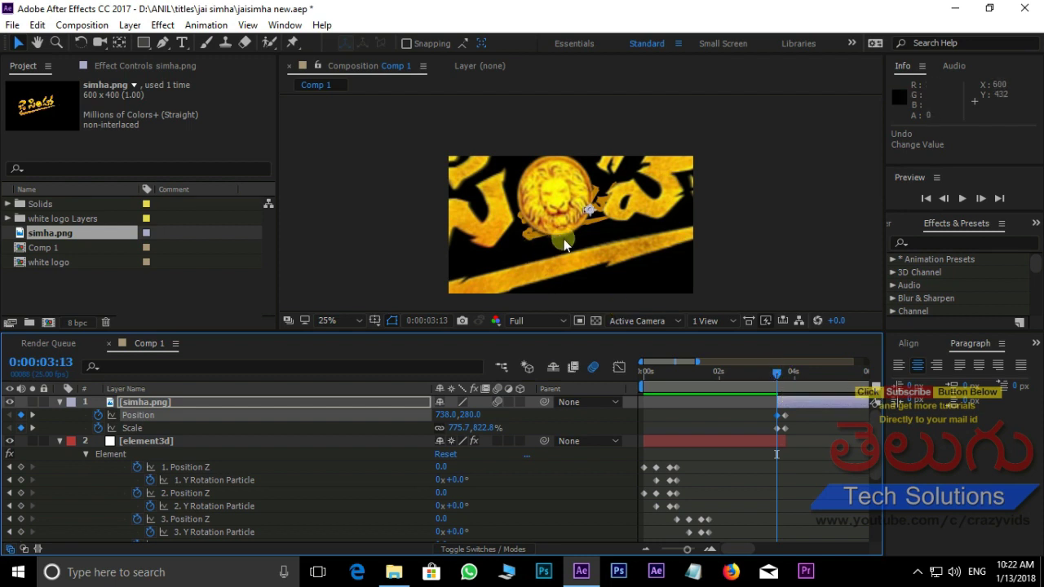
pyautogui.press('`')
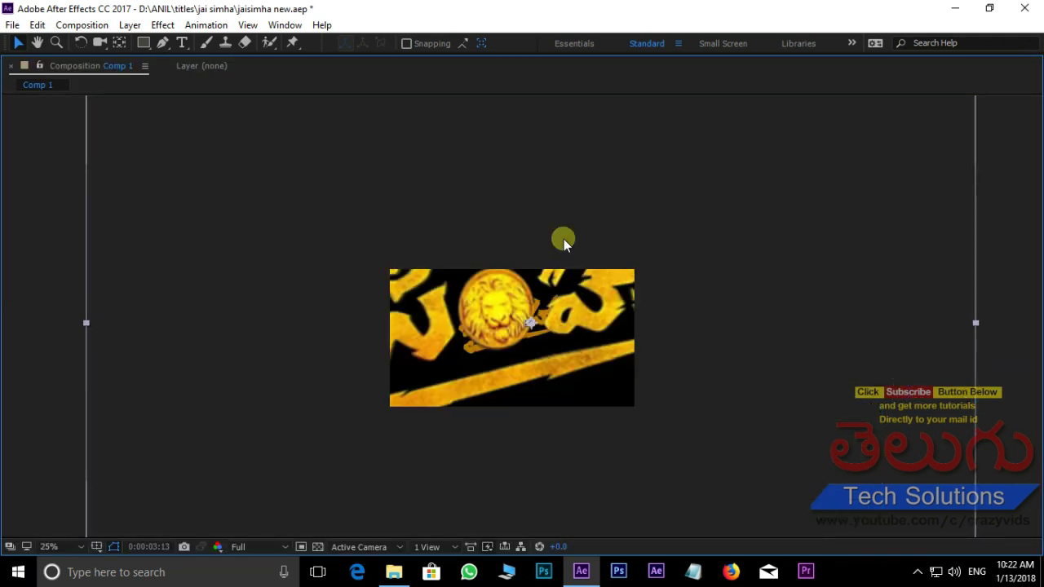
pyautogui.press('Home')
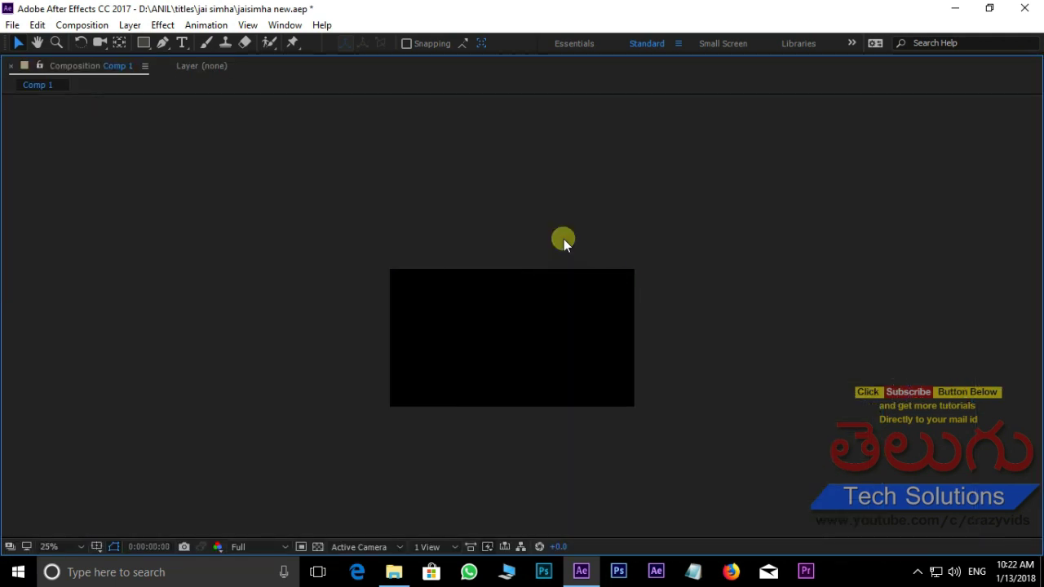
pyautogui.press('.')
pyautogui.press('.')
pyautogui.moveTo(527, 438); pyautogui.dragTo(629, 380)
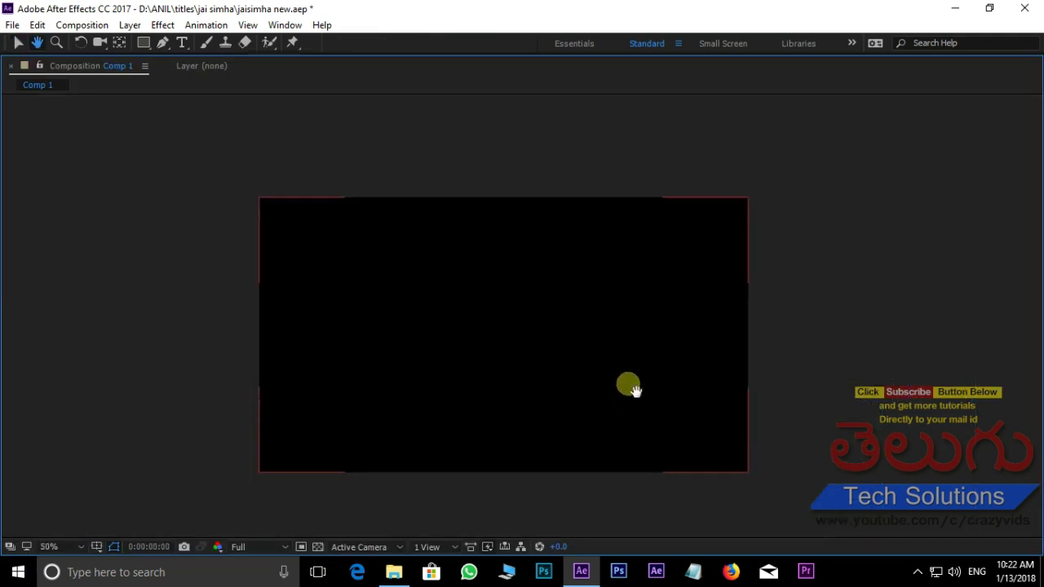
pyautogui.press('space')
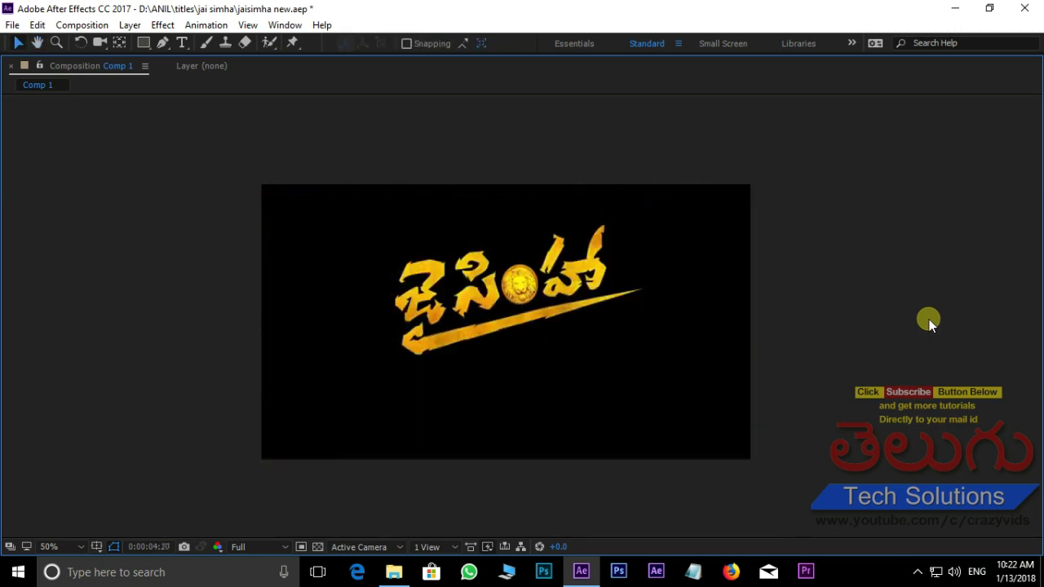
pyautogui.press('space')
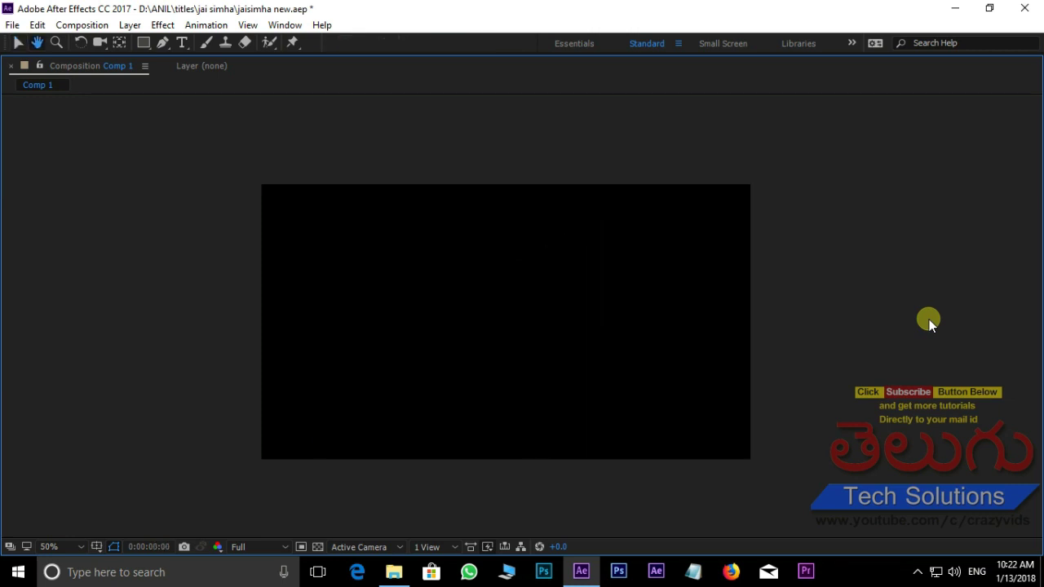
pyautogui.press('space')
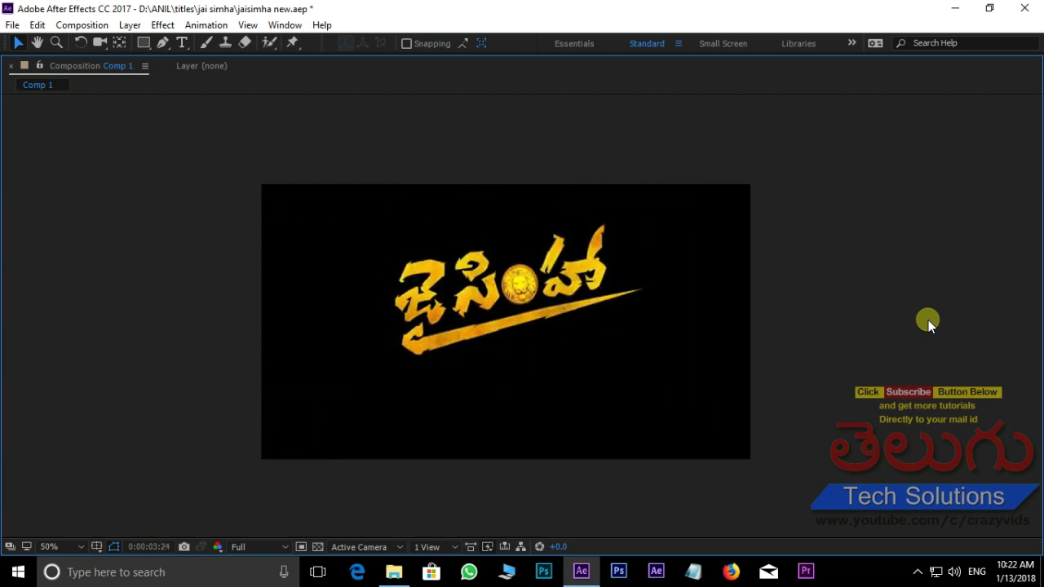
pyautogui.click(618, 260)
pyautogui.scroll(2, 624, 248)
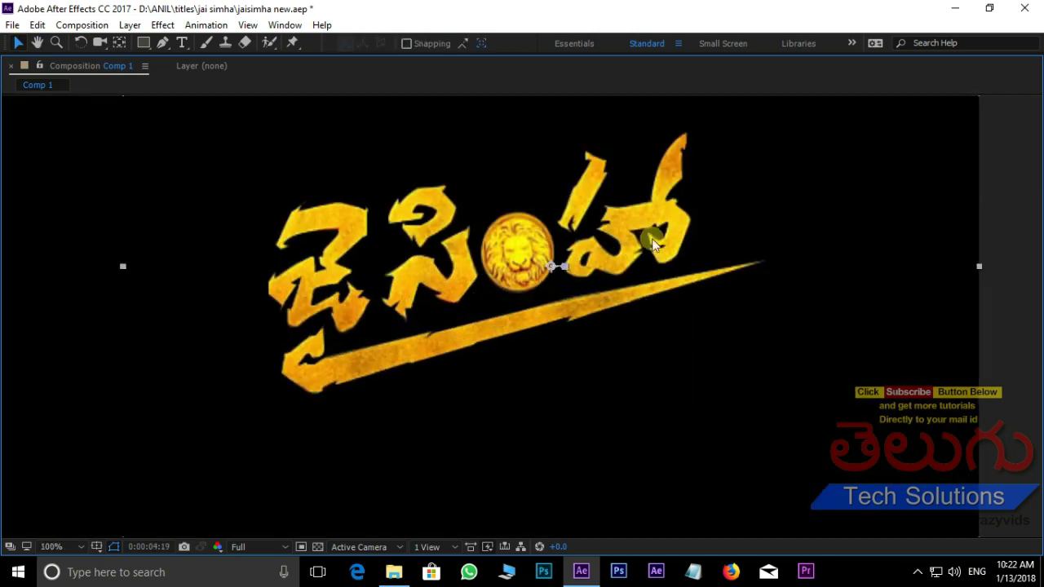
pyautogui.scroll(2, 767, 252)
pyautogui.scroll(-2, 750, 274)
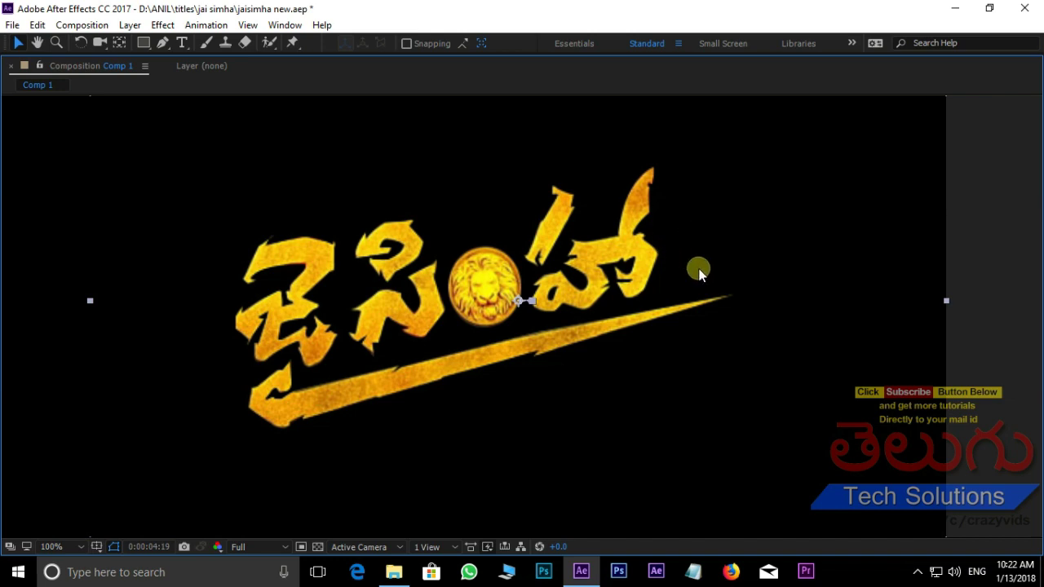
pyautogui.scroll(-2, 695, 271)
pyautogui.press('`')
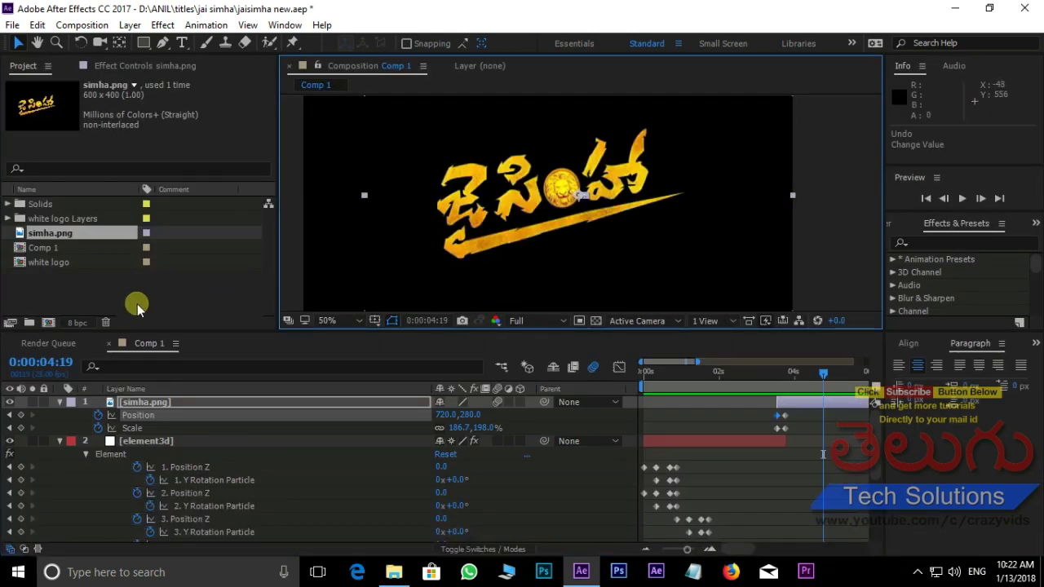
# Import balakrishna logo.png and add it to the composition as a layer.
pyautogui.click(66, 286)
pyautogui.doubleClick(65, 287)
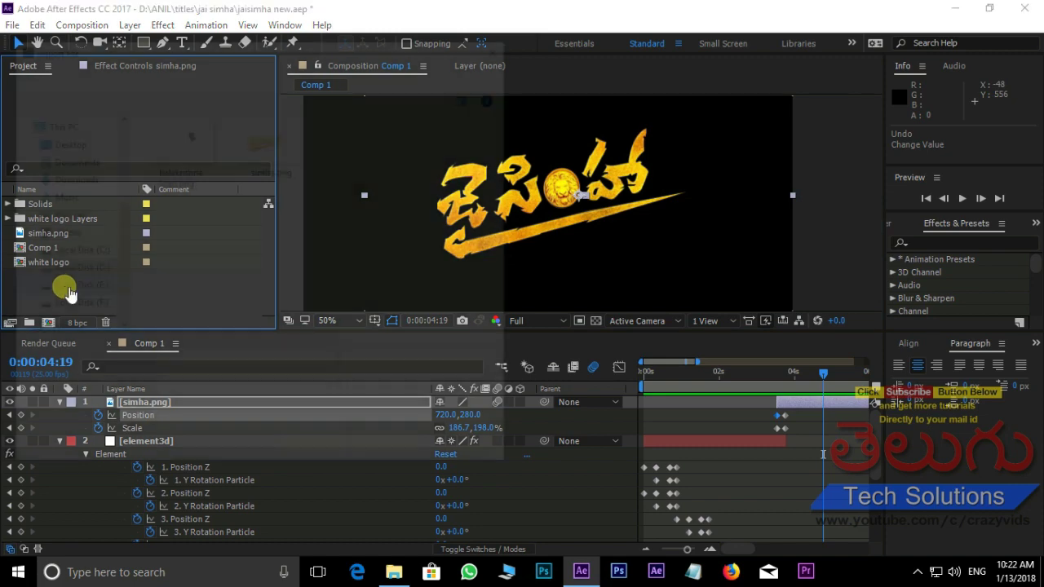
pyautogui.click(172, 143)
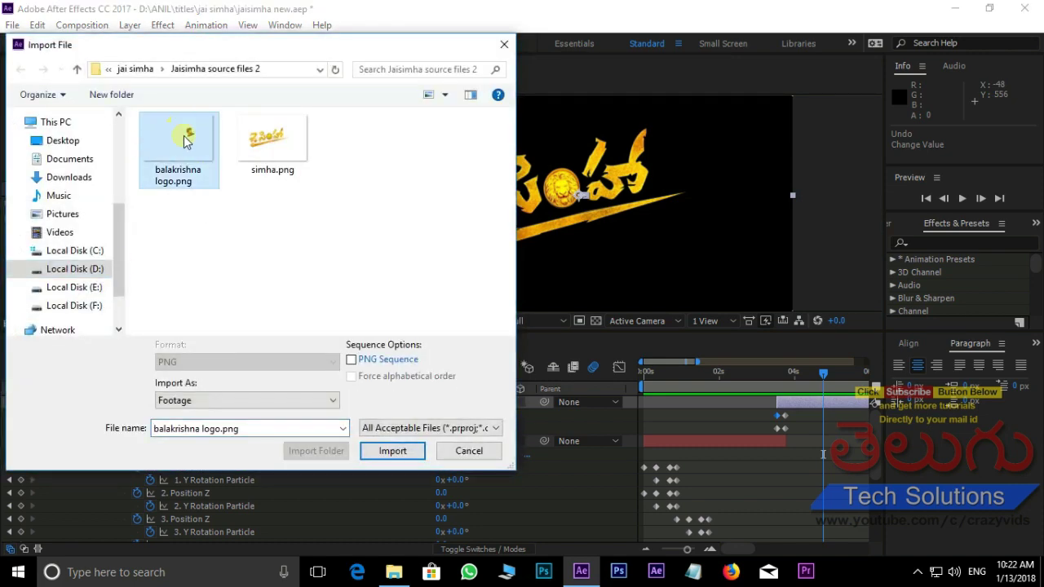
pyautogui.click(385, 453)
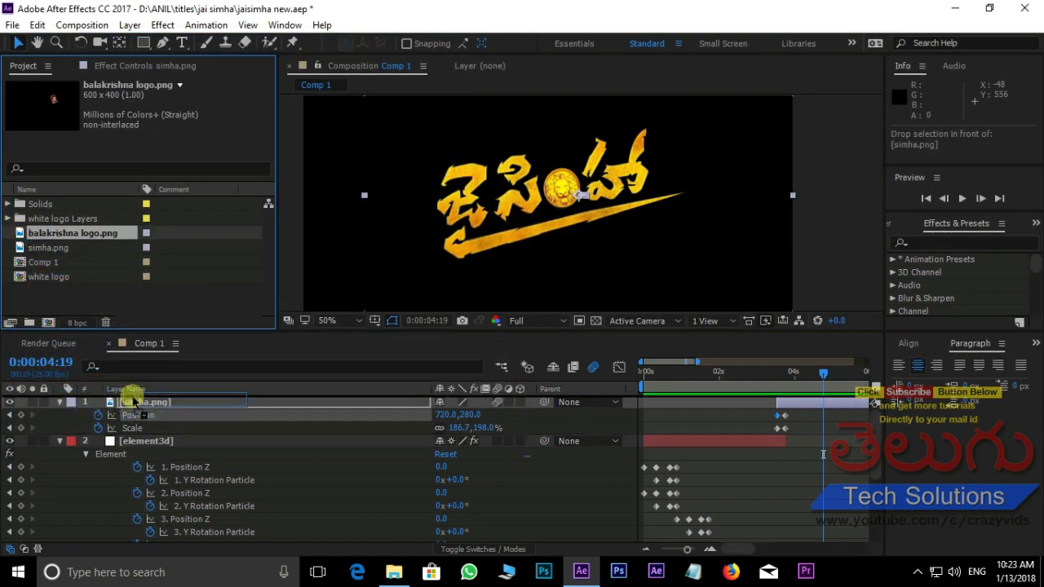
pyautogui.moveTo(19, 232); pyautogui.dragTo(122, 401)
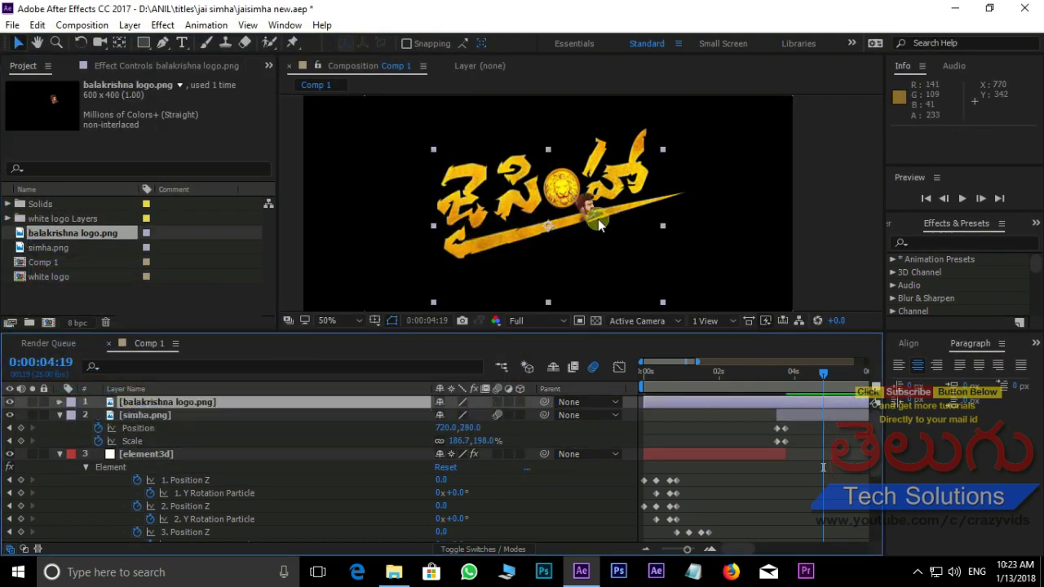
# Enlarge the face logo to about 240%, place it at the title's end, and stack it beneath simha.png.
pyautogui.click(598, 222)
pyautogui.hotkey('ctrl', 'z')
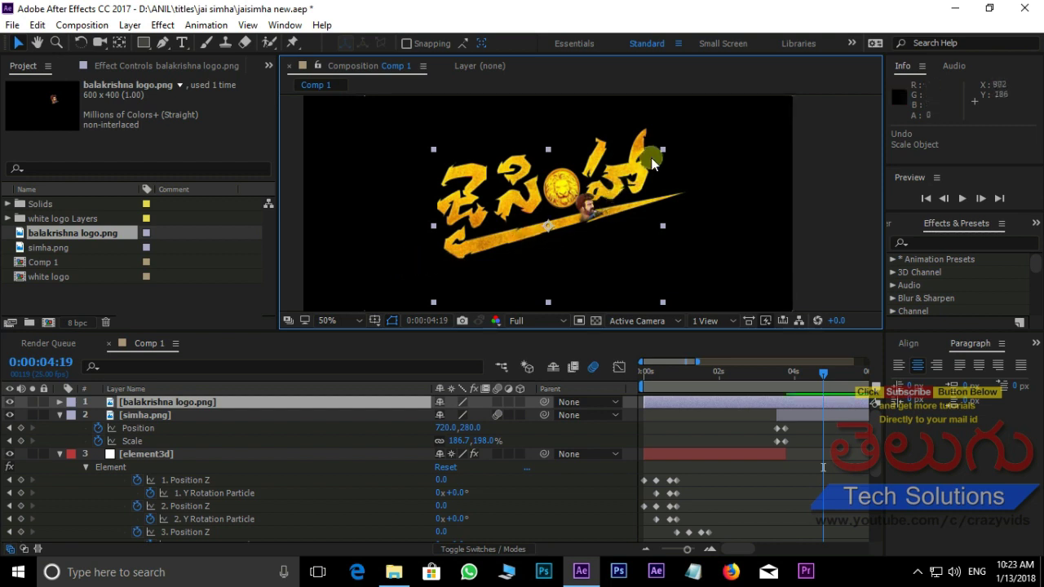
pyautogui.moveTo(662, 152); pyautogui.dragTo(824, 75)
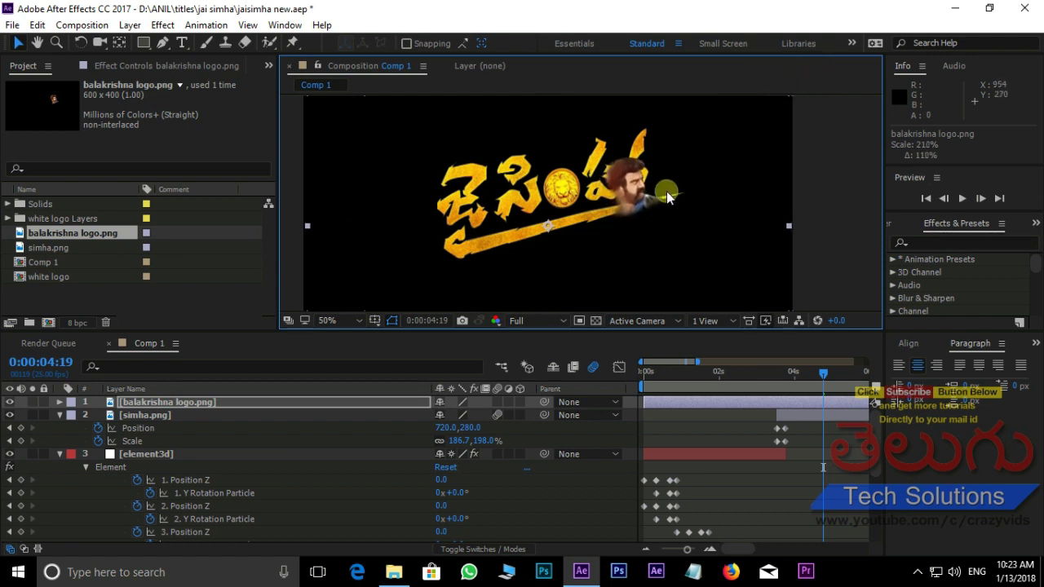
pyautogui.moveTo(650, 188); pyautogui.dragTo(678, 159)
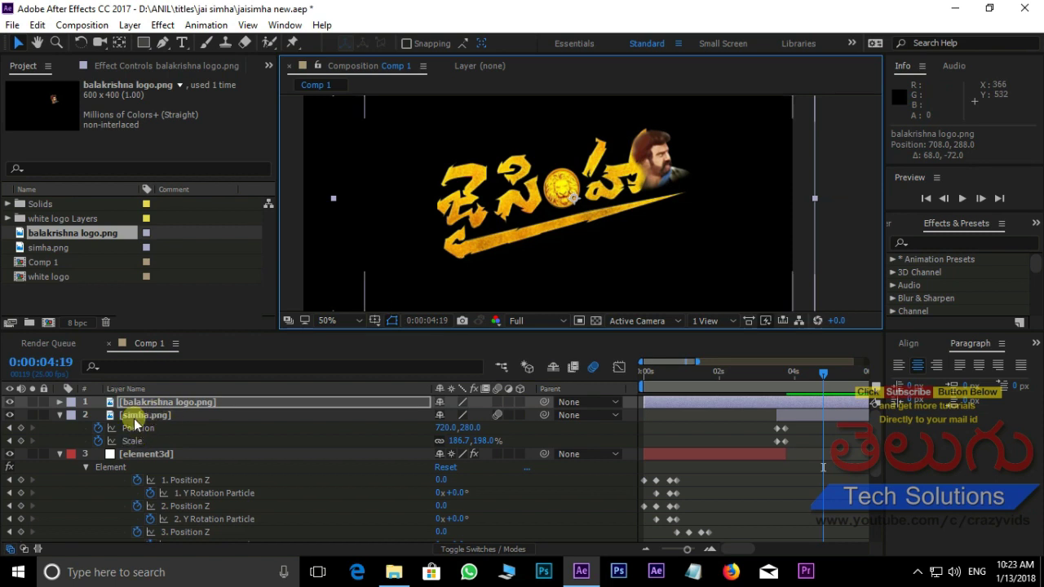
pyautogui.click(59, 415)
pyautogui.moveTo(134, 402); pyautogui.dragTo(143, 420)
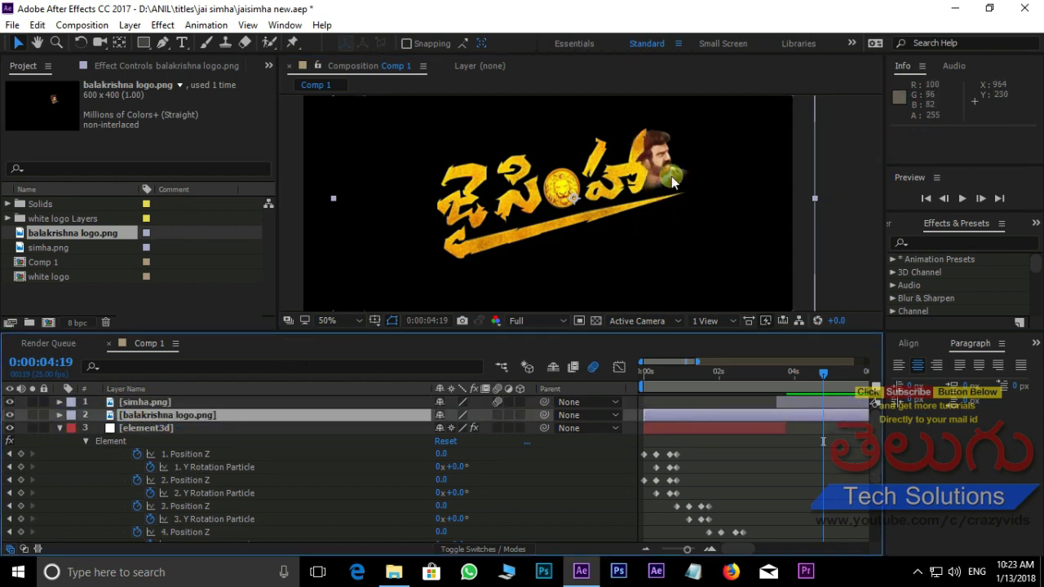
# Move the current time to about 0:00:03:19 and select the balakrishna logo.png layer.
pyautogui.scroll(-2, 486, 264)
pyautogui.press('p')
pyautogui.hotkey('shift', 's')
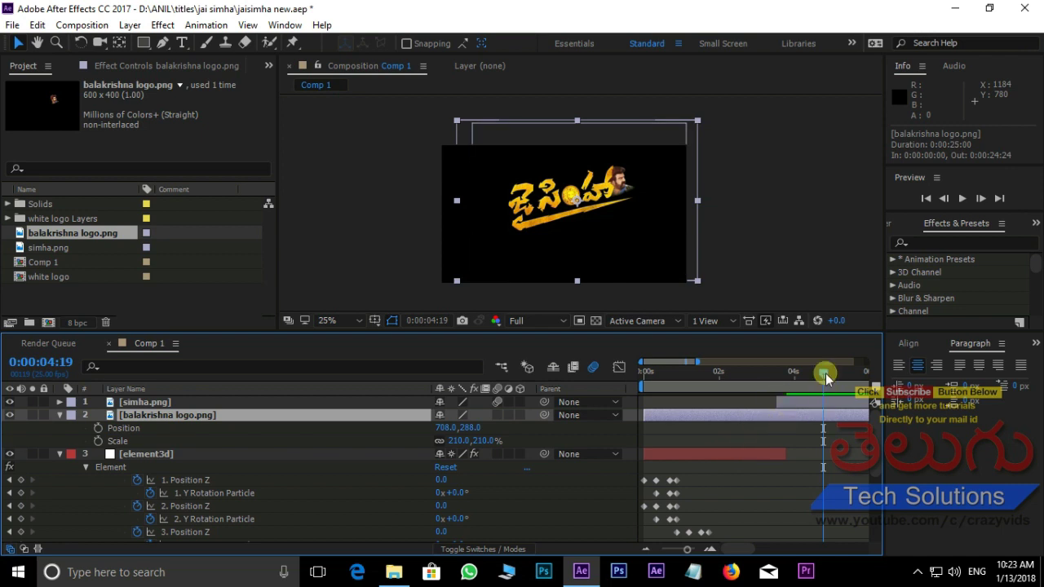
pyautogui.moveTo(827, 375)
pyautogui.mouseDown()
pyautogui.moveTo(750, 385)
pyautogui.moveTo(782, 382)
pyautogui.mouseUp()
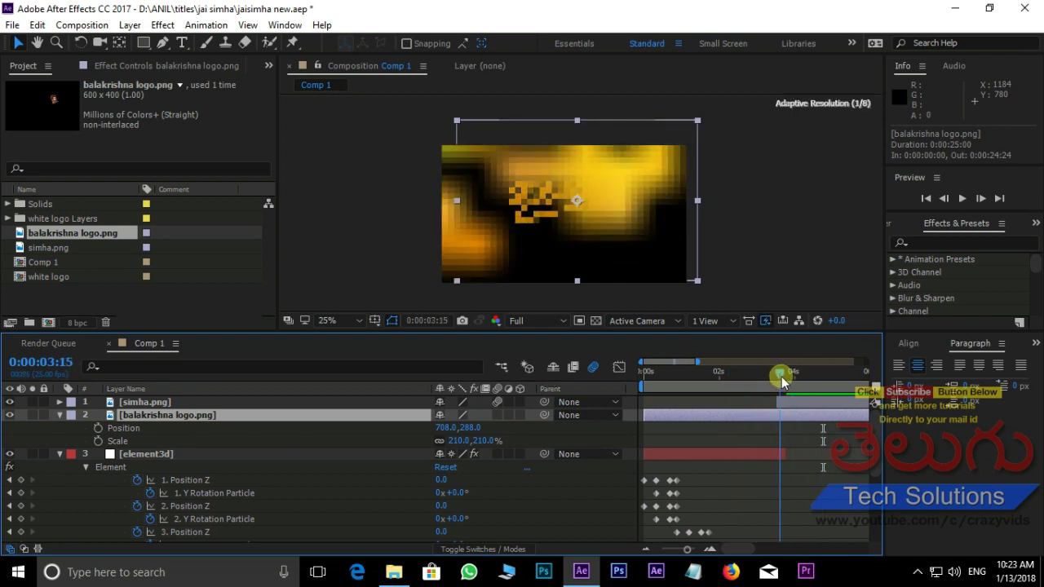
pyautogui.moveTo(782, 382); pyautogui.dragTo(680, 385)
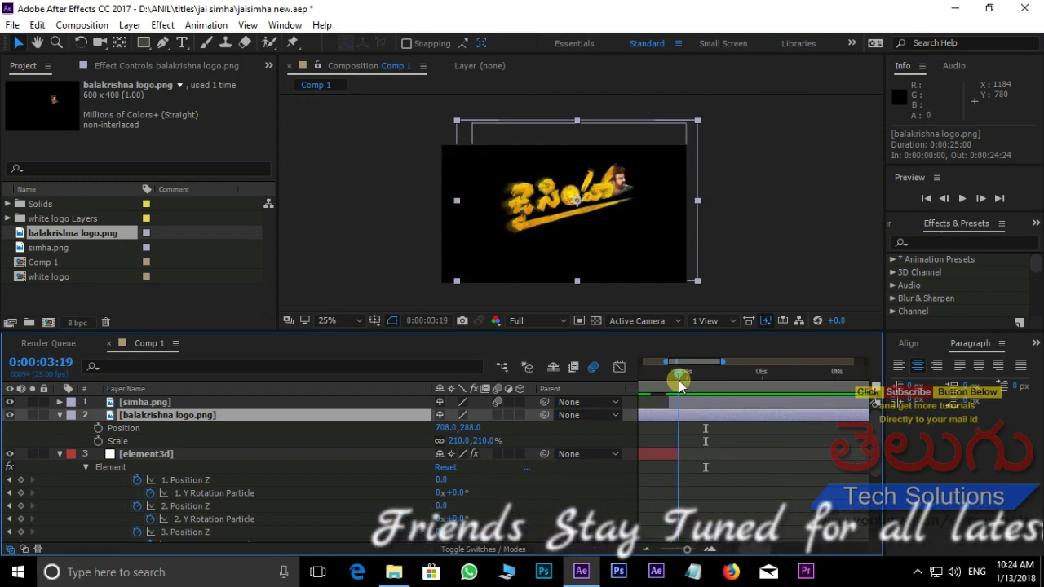
pyautogui.click(699, 420)
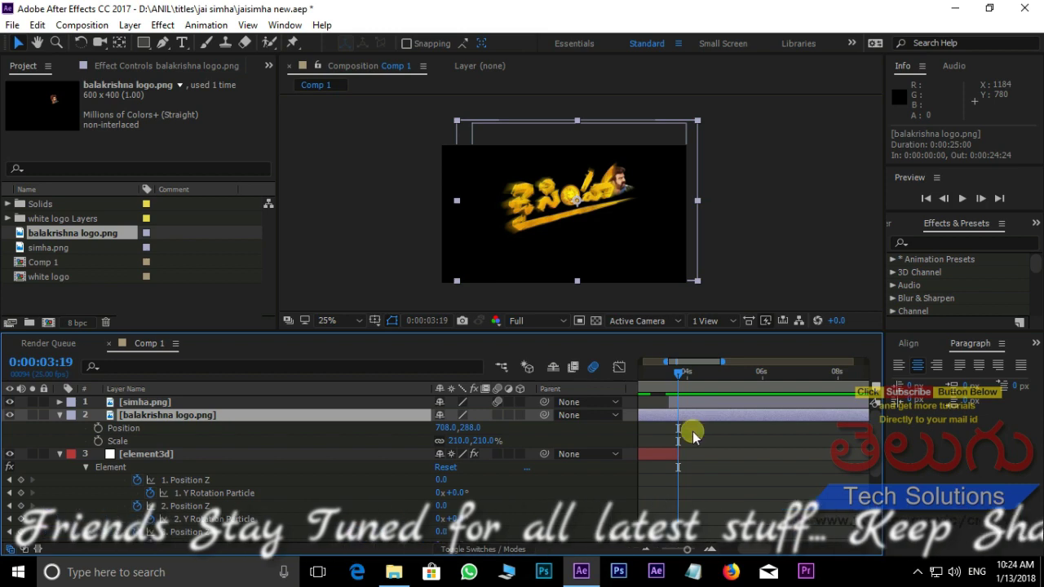
# Remove the accidental duplicate logo layer and show only its Scale and Position.
pyautogui.click(37, 25)
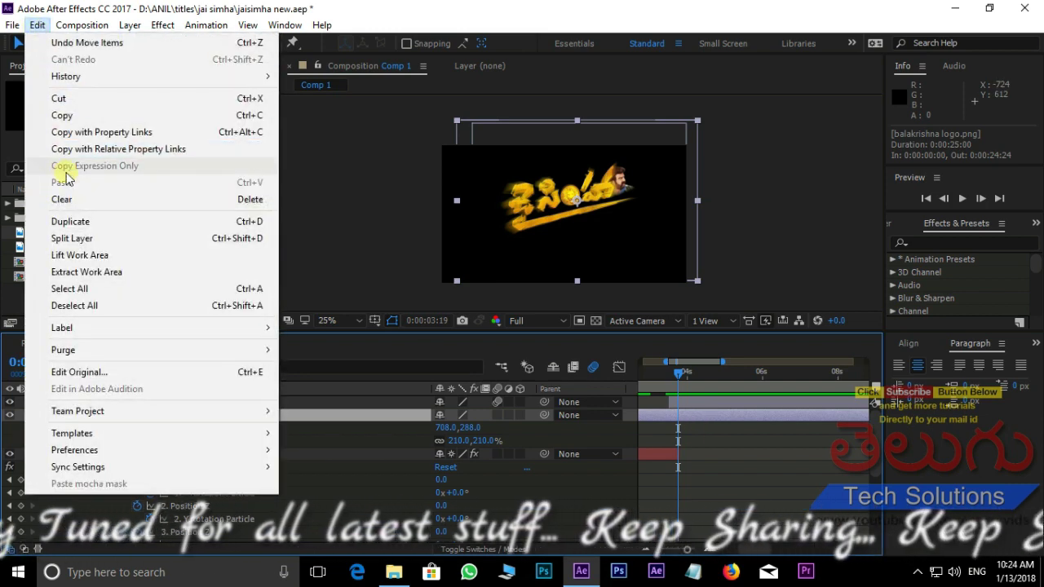
pyautogui.click(72, 222)
pyautogui.press('Delete')
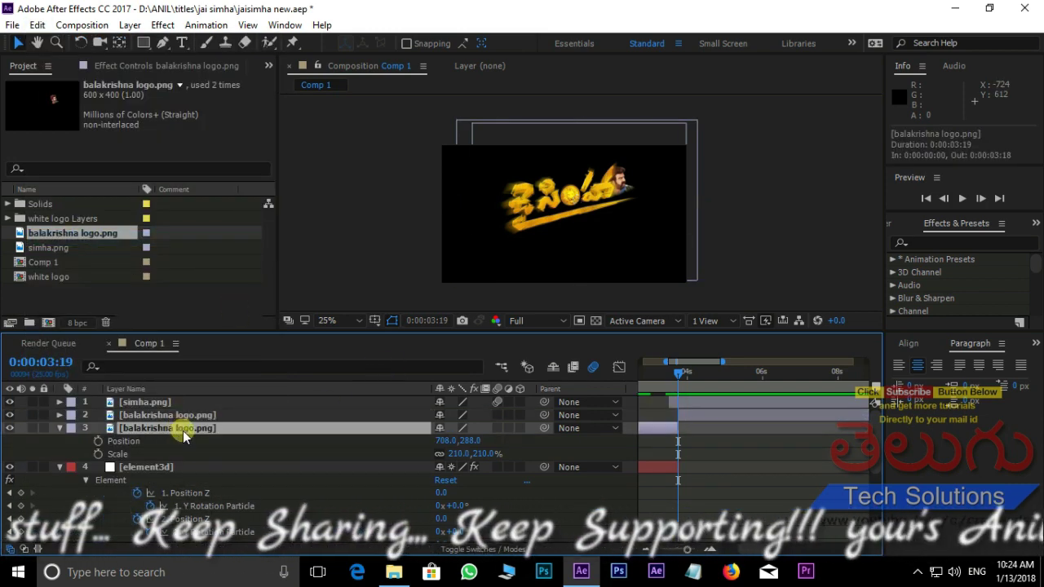
pyautogui.click(694, 417)
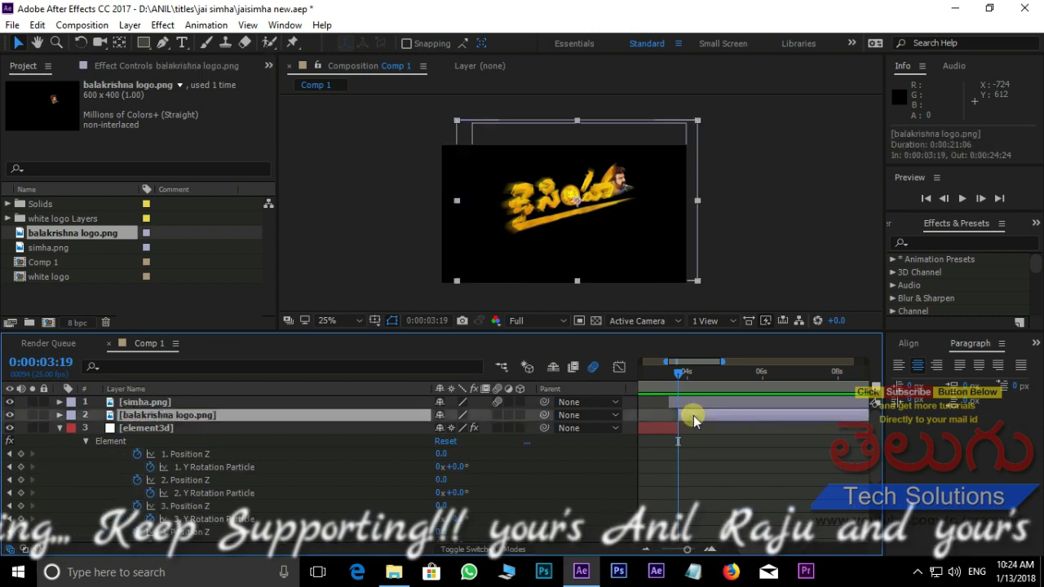
pyautogui.press('s')
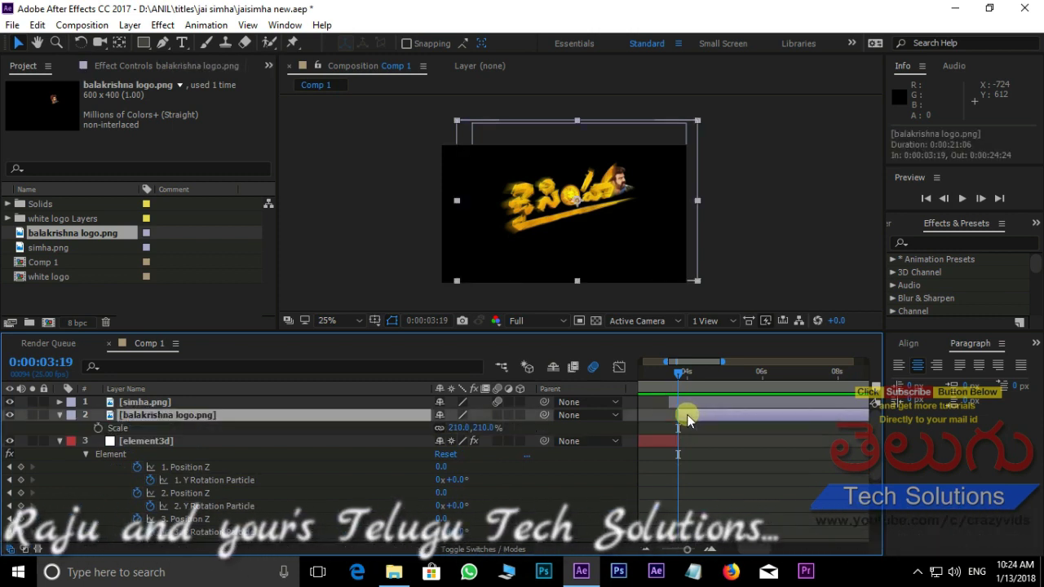
pyautogui.hotkey('shift', 'p')
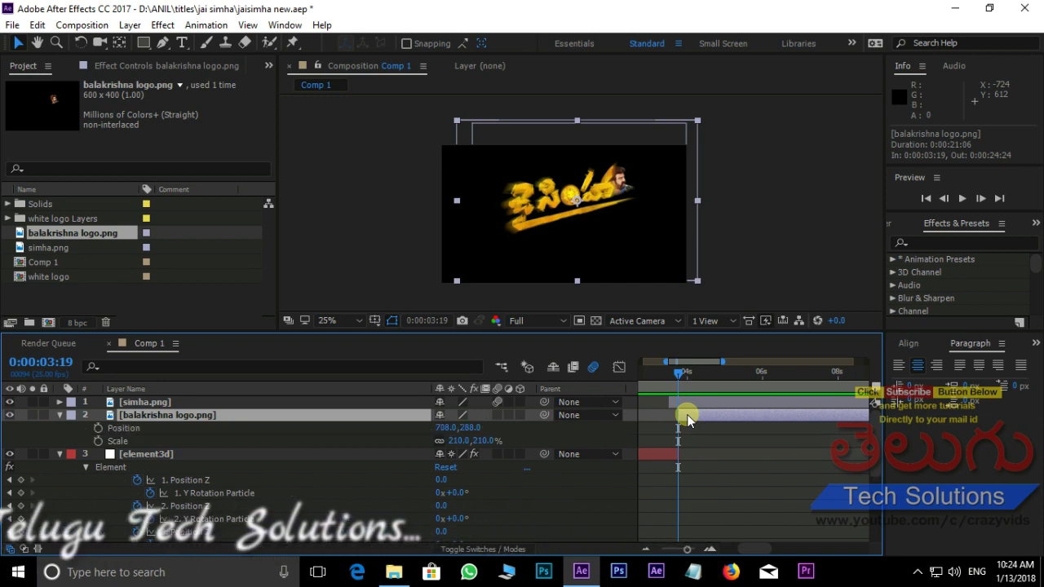
# Key the logo's fly-in start off-frame lower left at -376.0, 676.0, scaled up to 376%.
pyautogui.moveTo(679, 379); pyautogui.dragTo(685, 378)
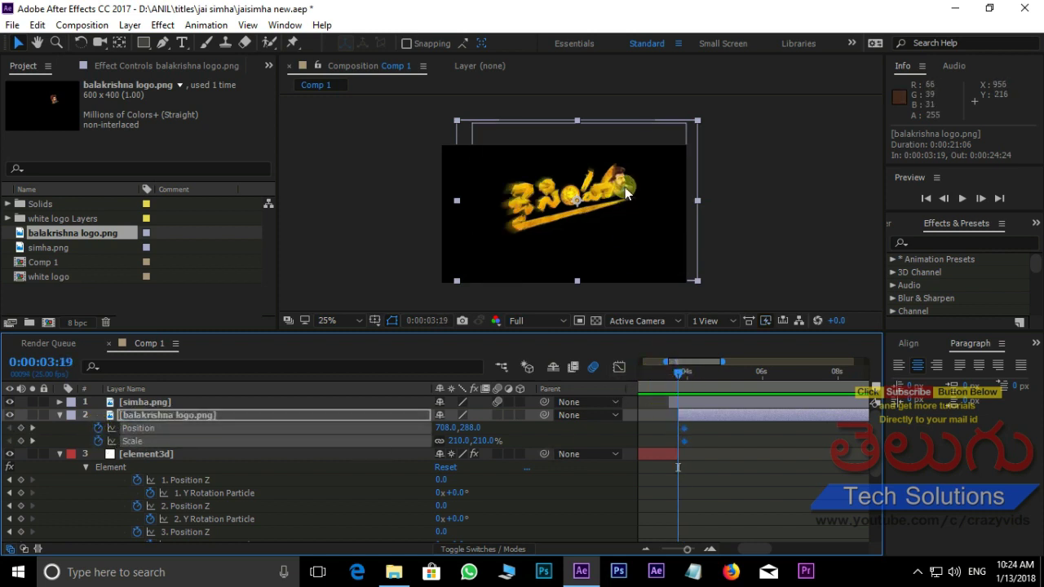
pyautogui.moveTo(624, 186); pyautogui.dragTo(481, 221)
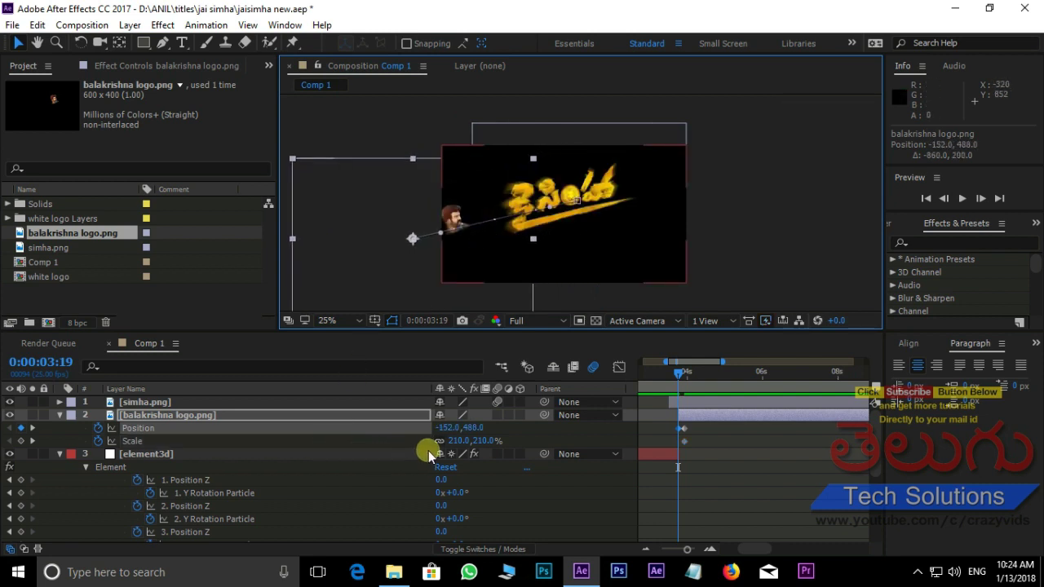
pyautogui.moveTo(455, 441); pyautogui.dragTo(472, 440)
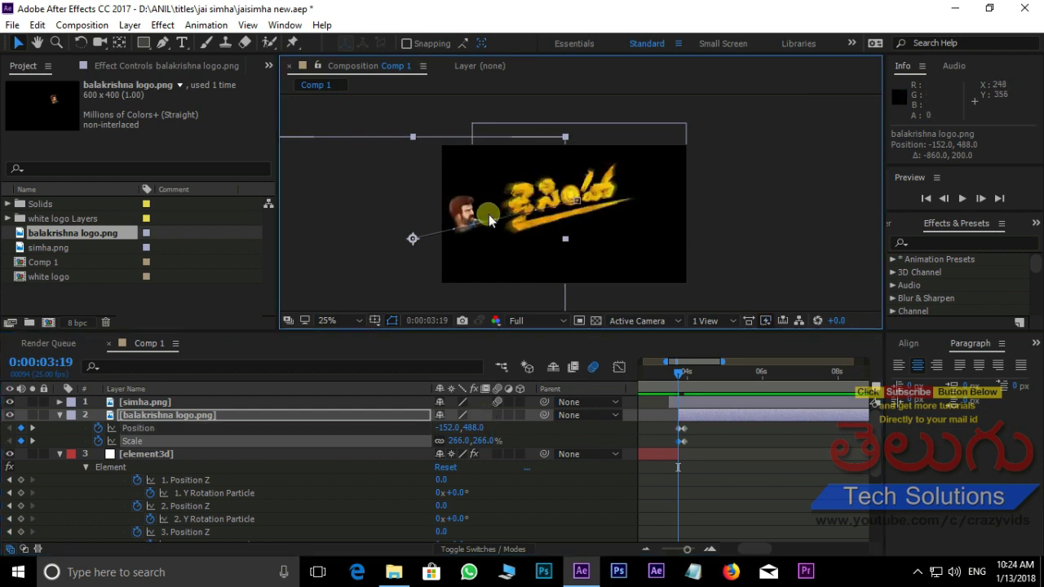
pyautogui.click(444, 426)
pyautogui.moveTo(459, 442); pyautogui.dragTo(486, 430)
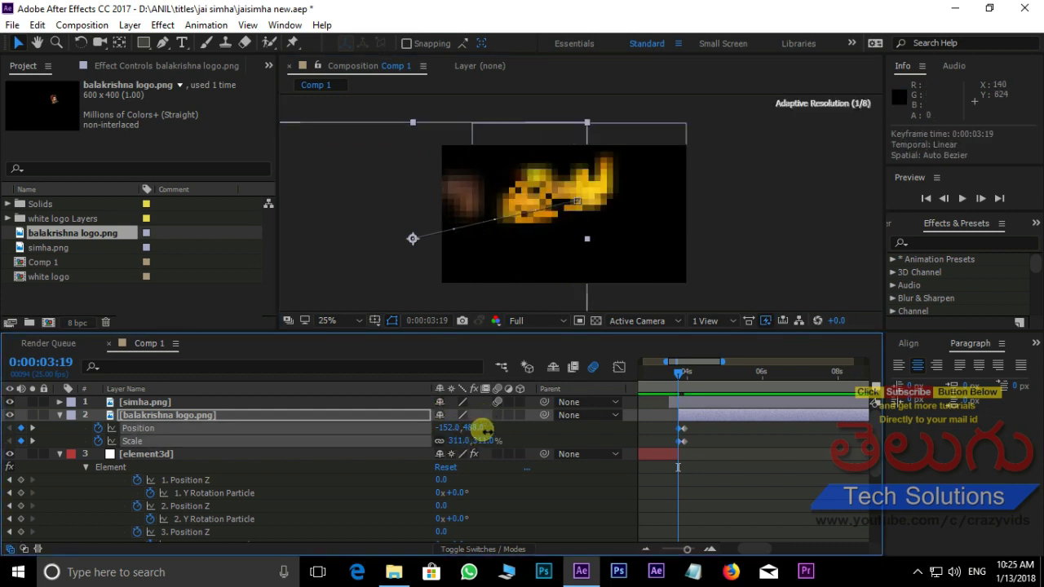
pyautogui.moveTo(518, 260)
pyautogui.mouseDown()
pyautogui.moveTo(500, 263)
pyautogui.moveTo(517, 294)
pyautogui.mouseUp()
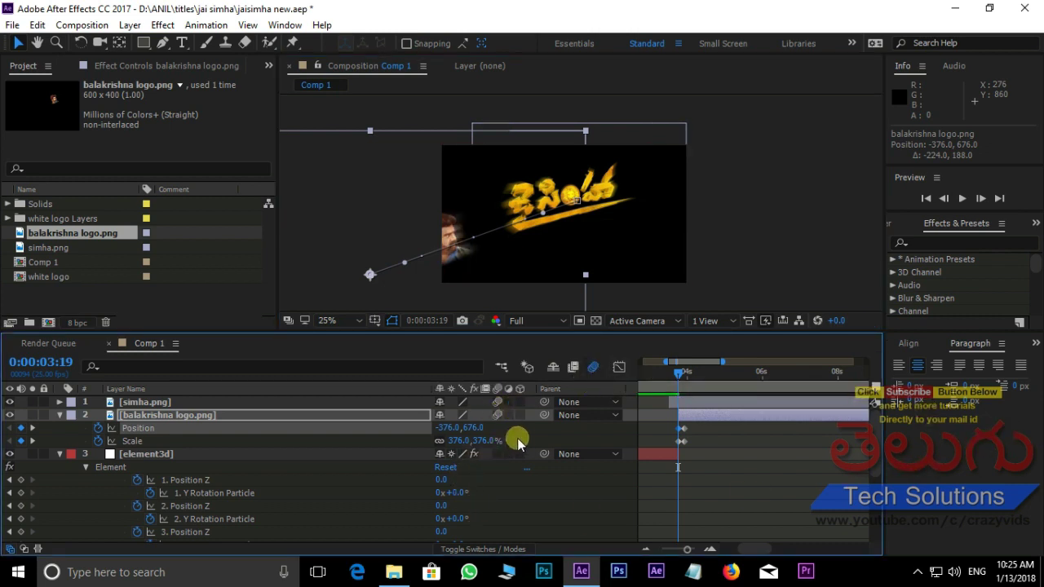
# Preview the fly-in and end the work area at 0:00:04:20.
pyautogui.moveTo(452, 248)
pyautogui.mouseDown()
pyautogui.moveTo(598, 245)
pyautogui.moveTo(590, 248)
pyautogui.mouseUp()
pyautogui.click(670, 381)
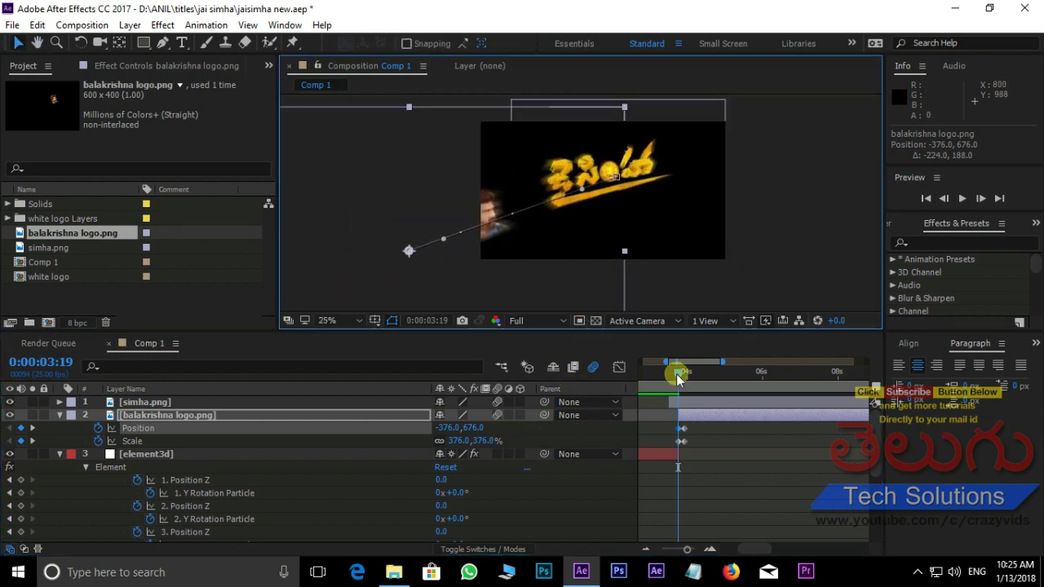
pyautogui.moveTo(677, 377); pyautogui.dragTo(716, 380)
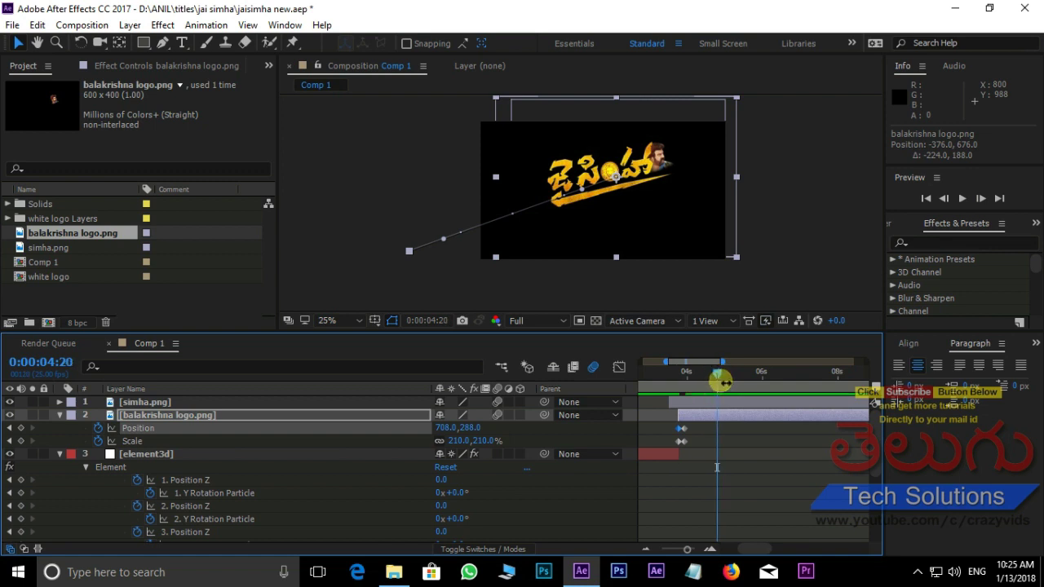
pyautogui.moveTo(726, 383); pyautogui.dragTo(716, 380)
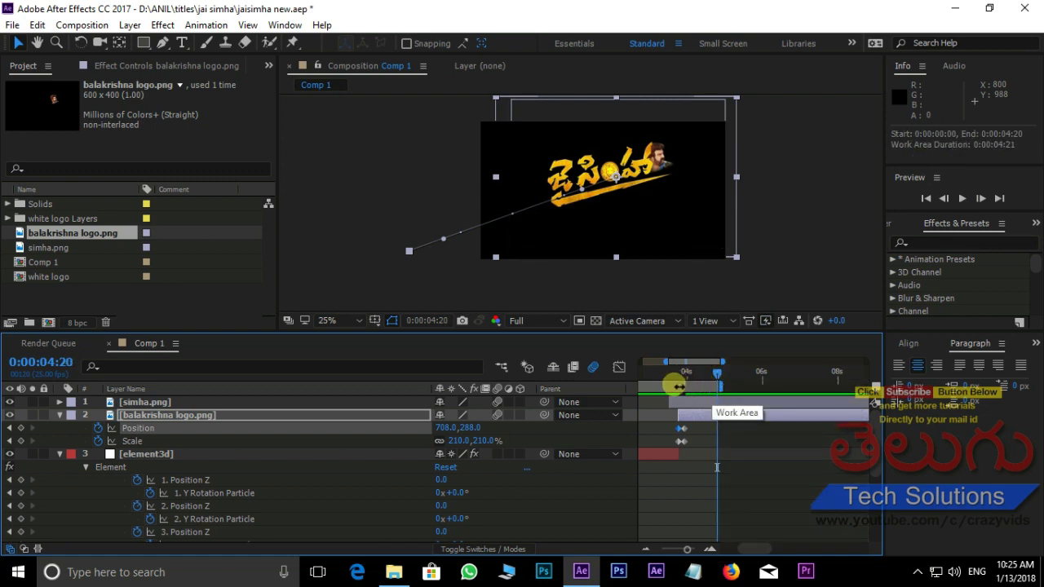
# Trim Comp 1 to its work area, making it 0:00:04:22 long.
pyautogui.rightClick(679, 386)
pyautogui.click(742, 429)
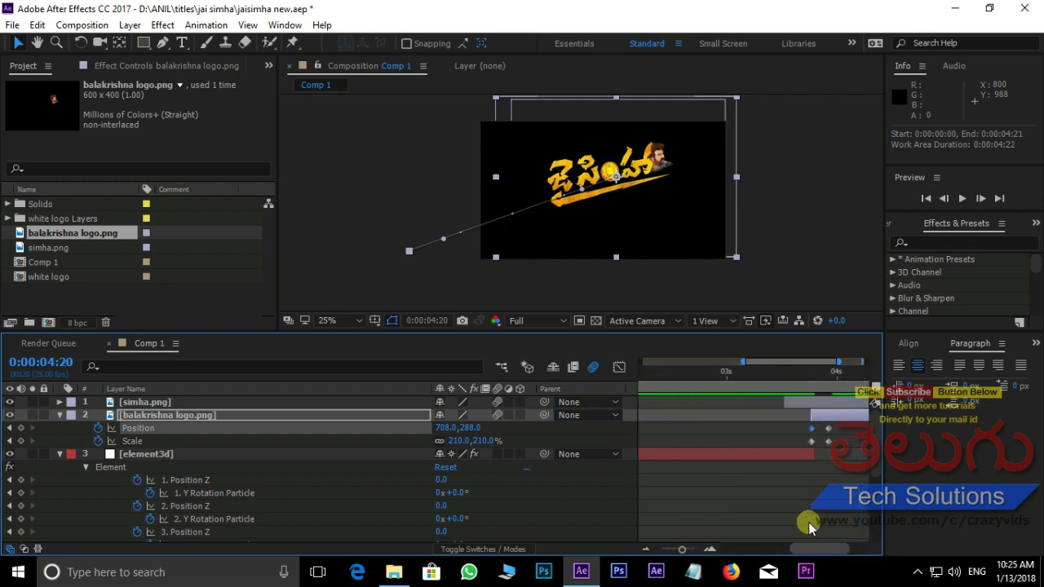
pyautogui.hscroll(5, 795, 522)
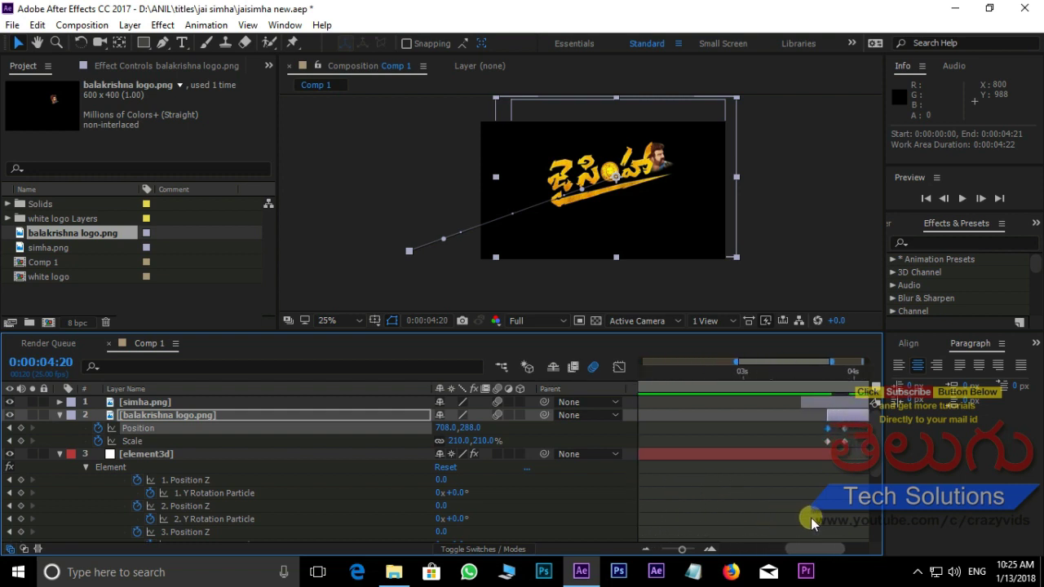
pyautogui.hscroll(-3, 812, 522)
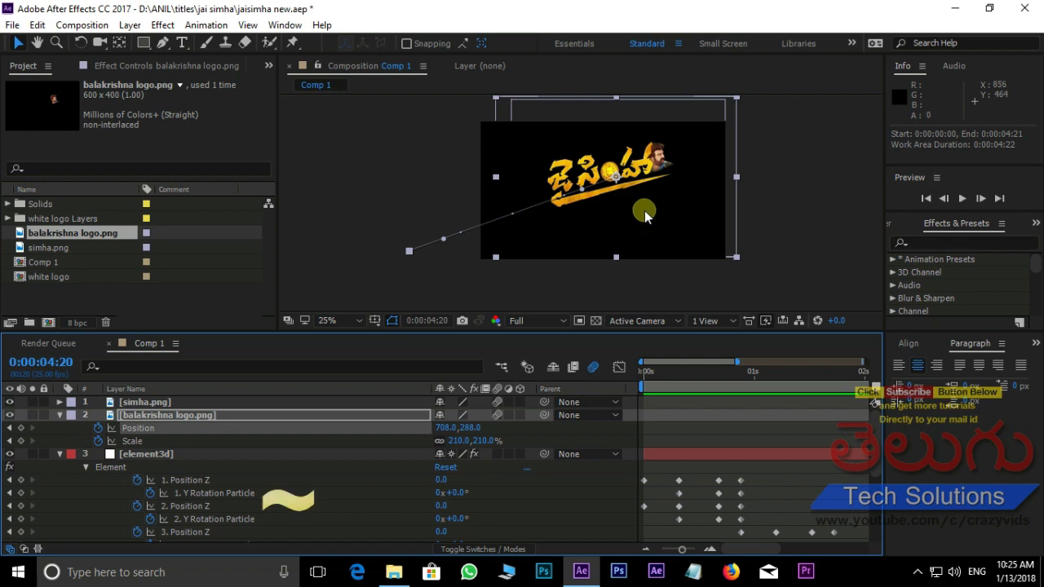
# Maximize the Composition viewer and preview the gold title animation from the start.
pyautogui.press('`')
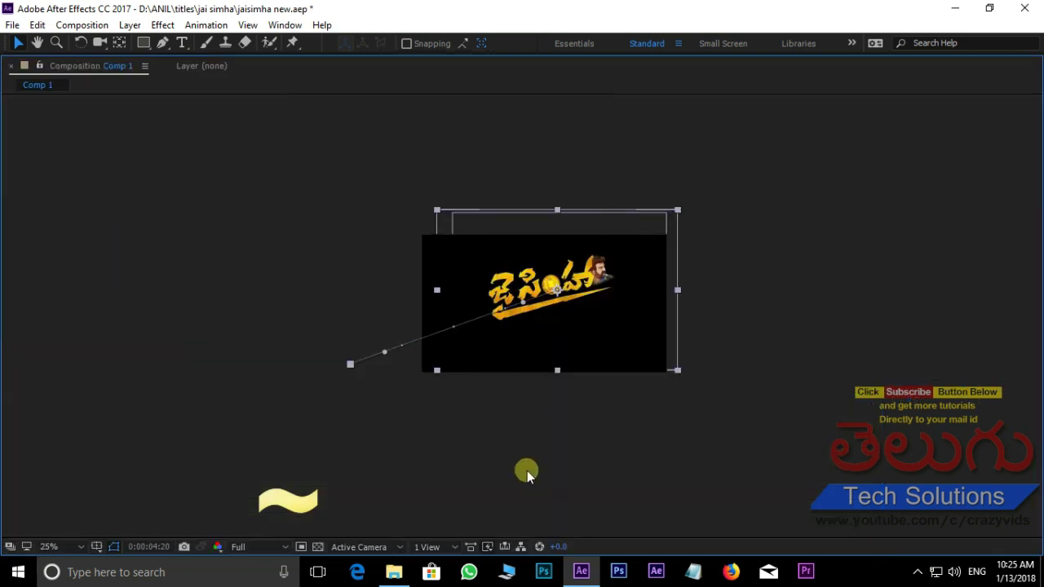
pyautogui.scroll(2, 559, 410)
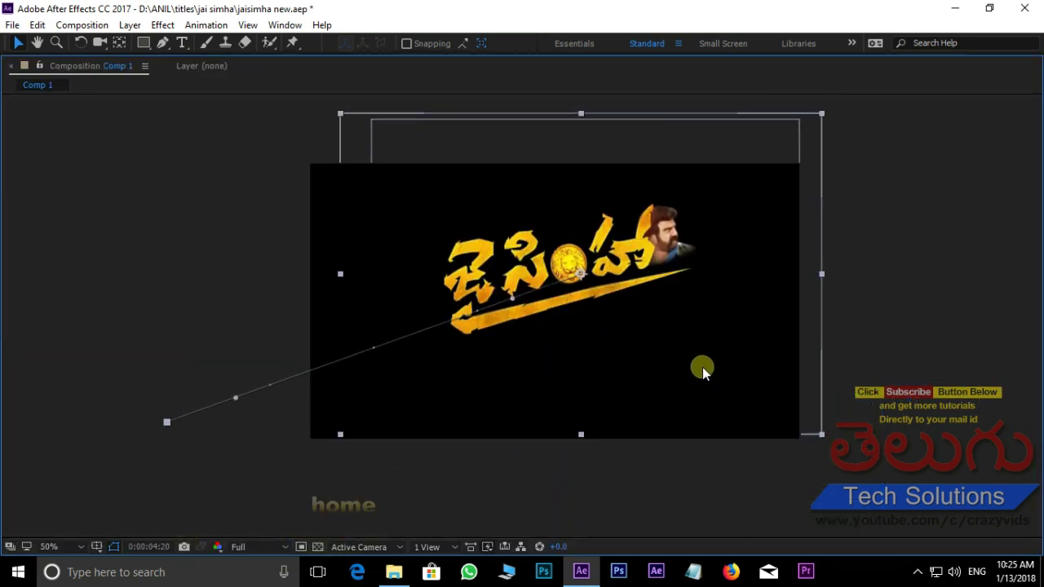
pyautogui.press('Home')
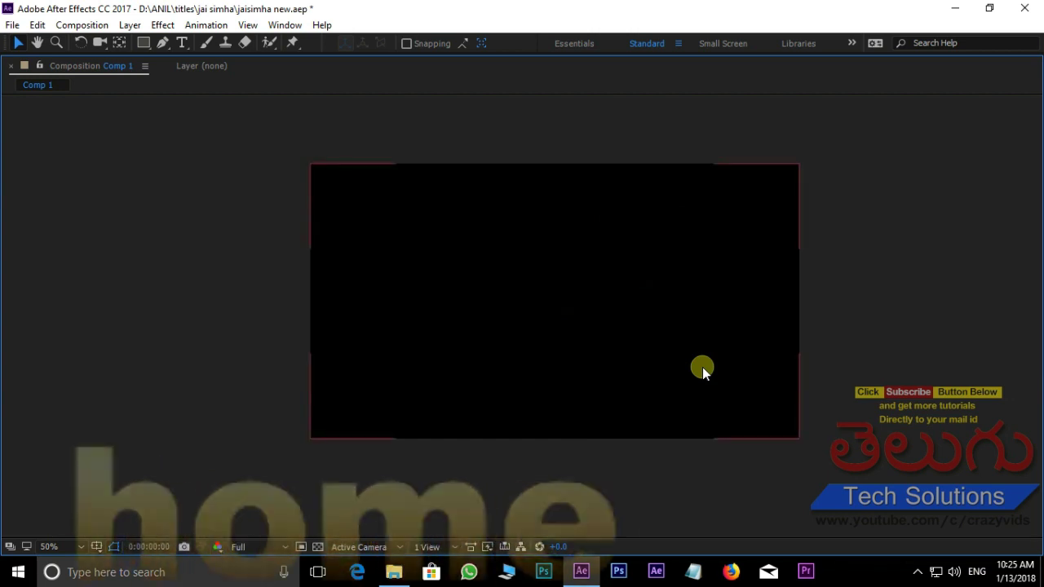
pyautogui.press('space')
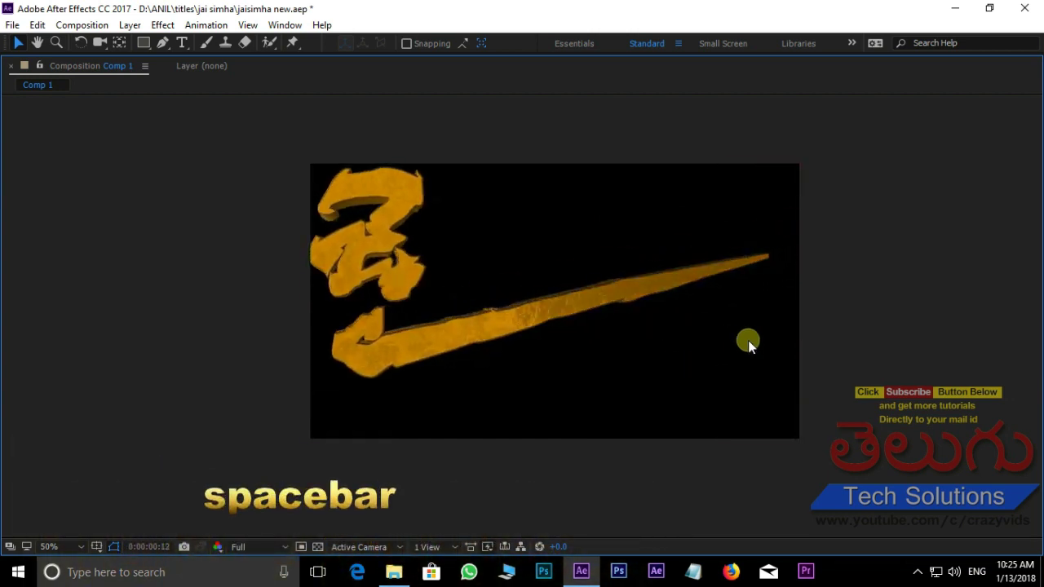